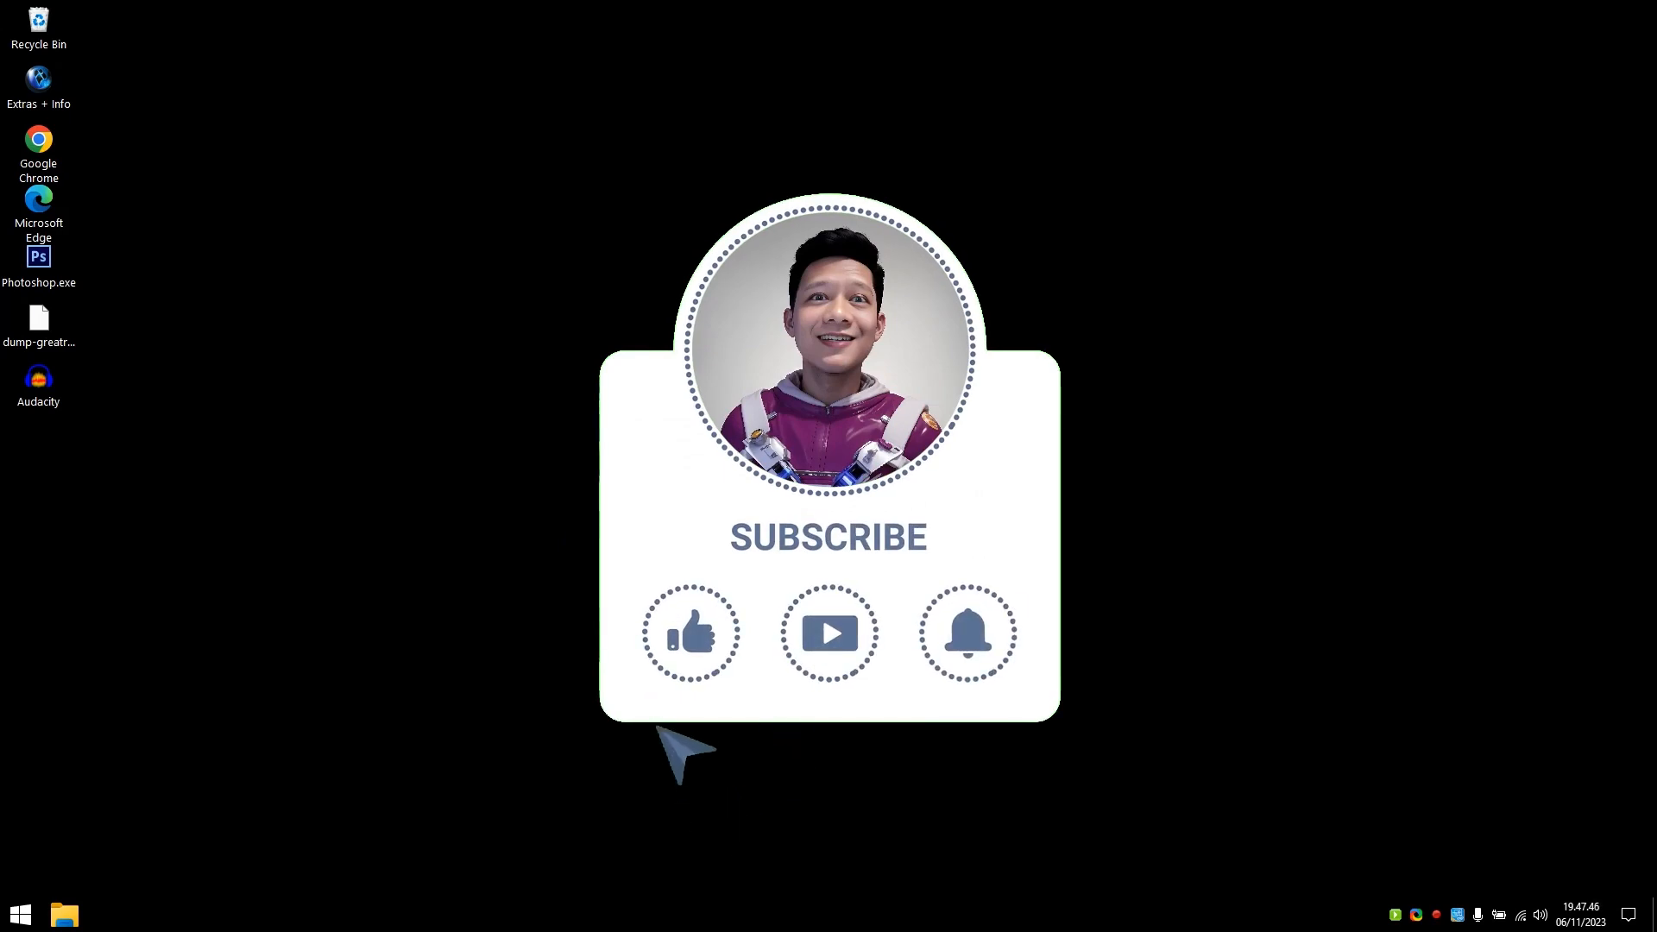
right_click(473, 277)
click(540, 328)
right_click(525, 329)
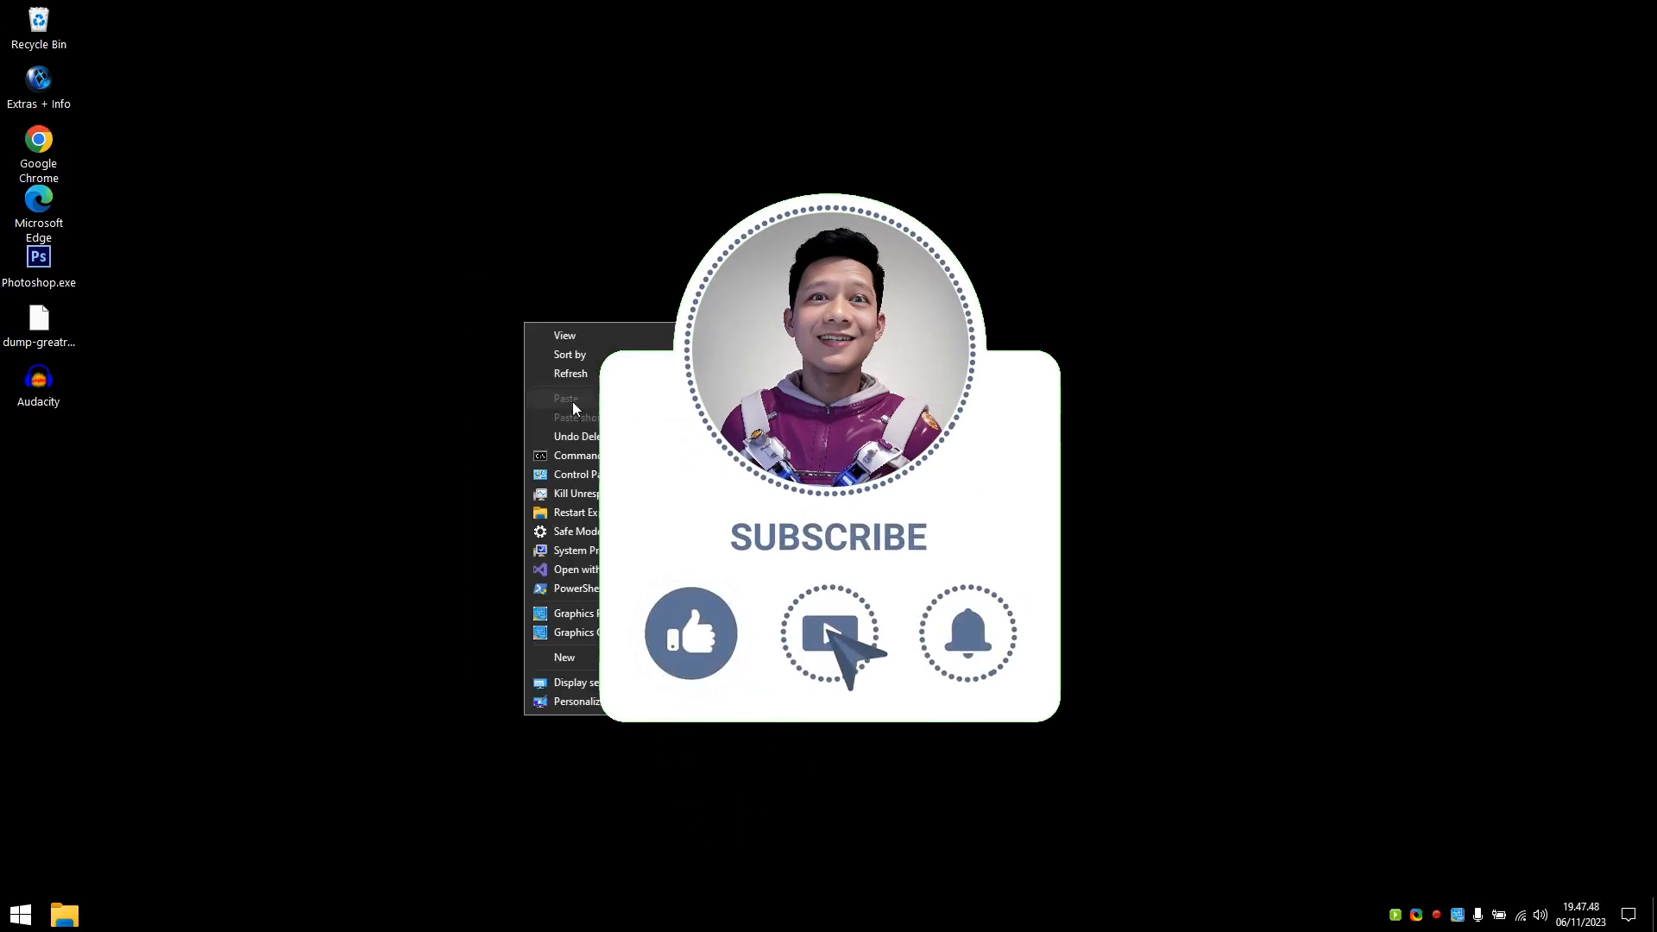
click(572, 378)
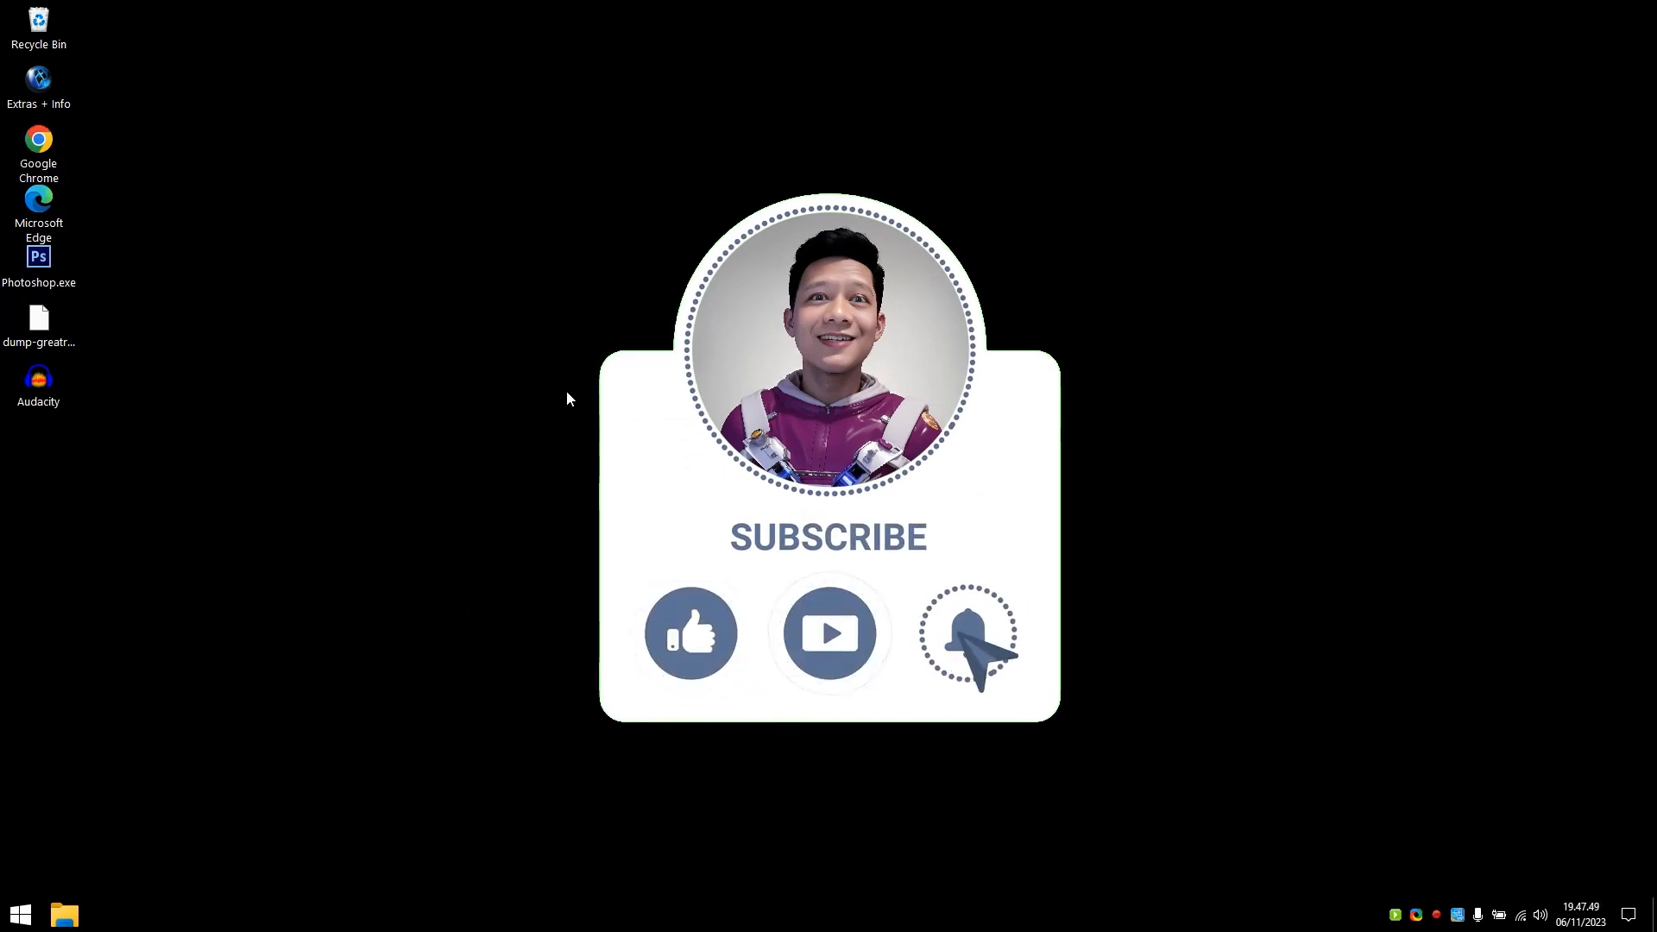
Step: Launch Chrome, go to Google Sheets, and open today's "Untitled spreadsheet" from the file list
double_click(48, 157)
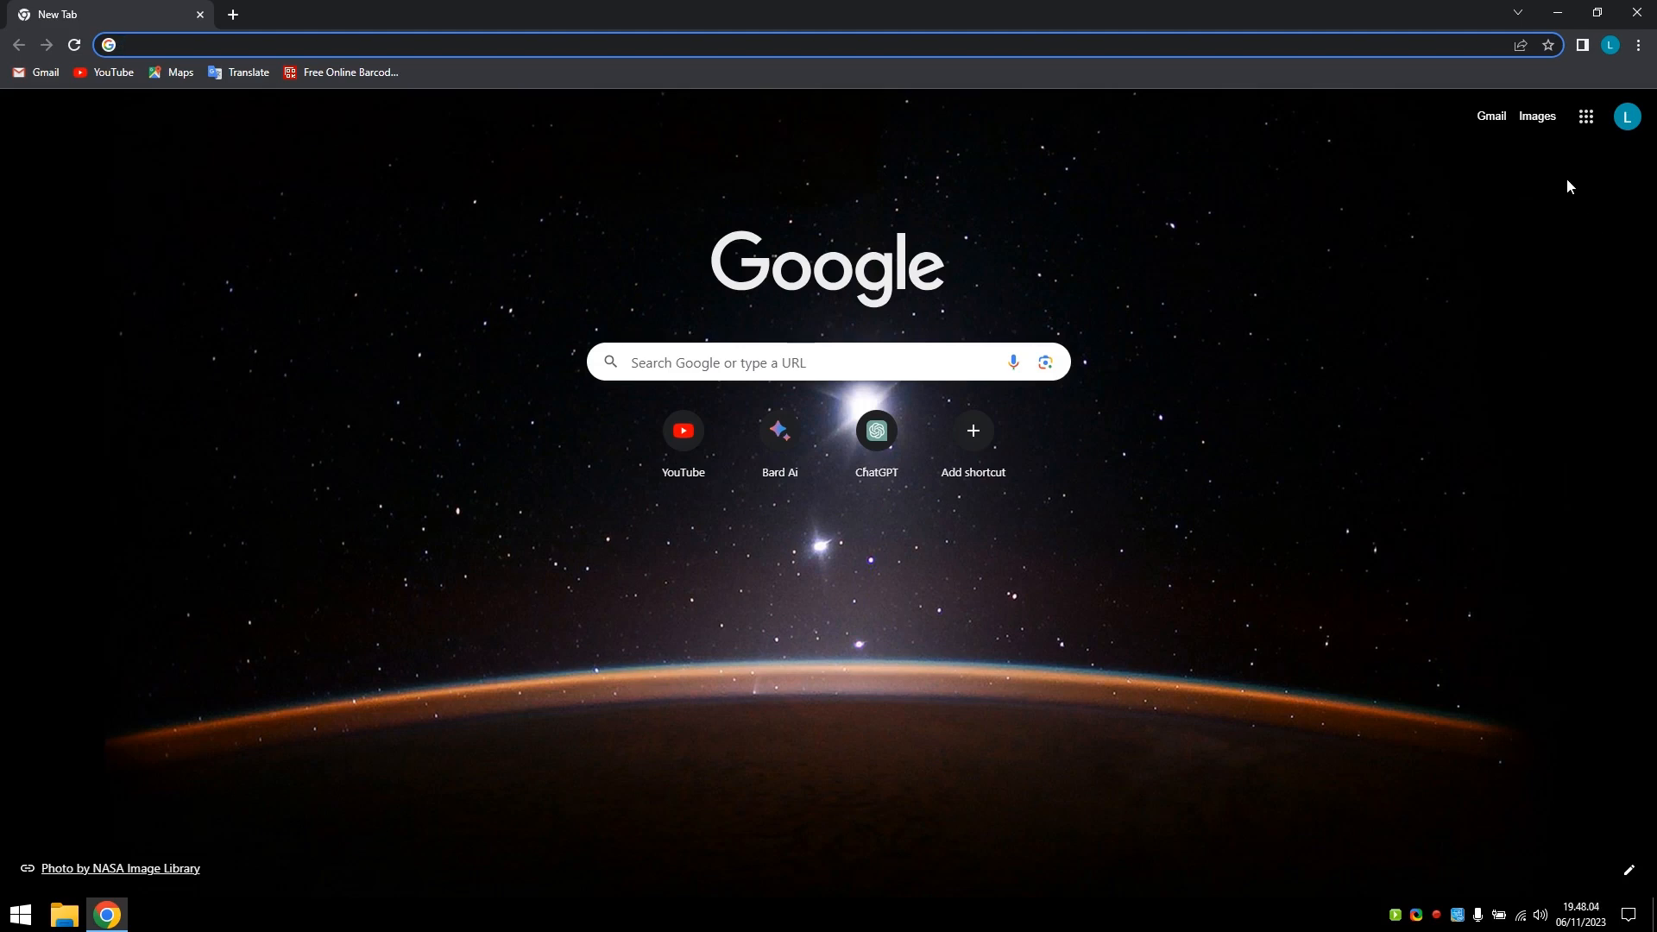
click(1586, 116)
scroll(1486, 358, down, 2)
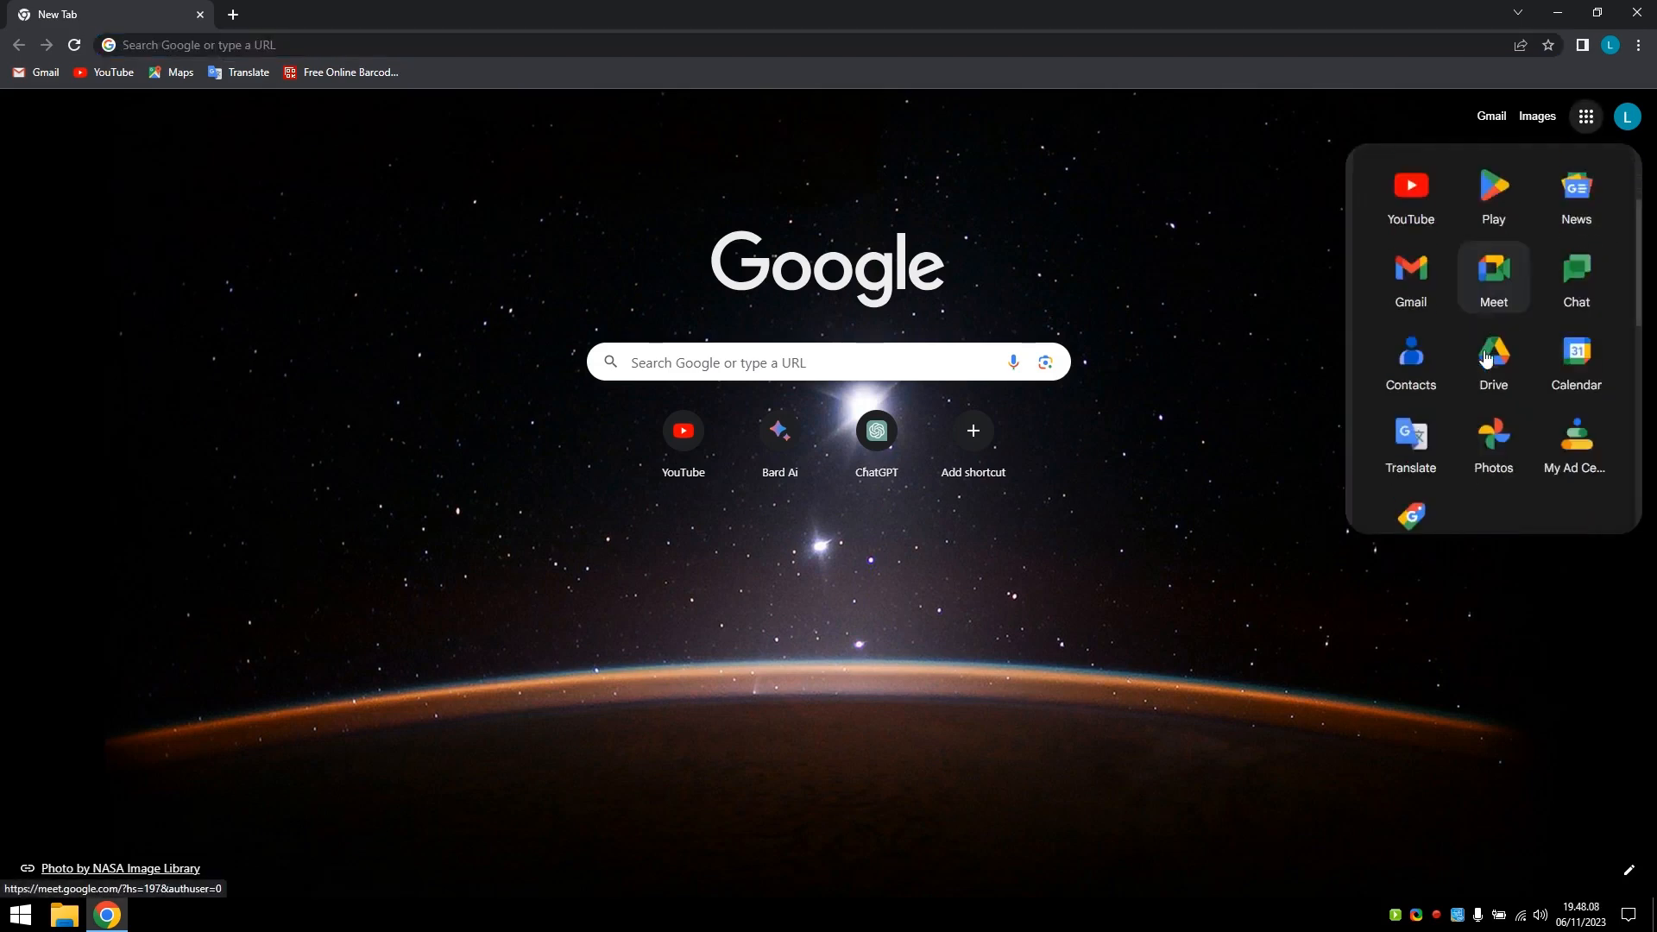
scroll(1553, 388, down, 2)
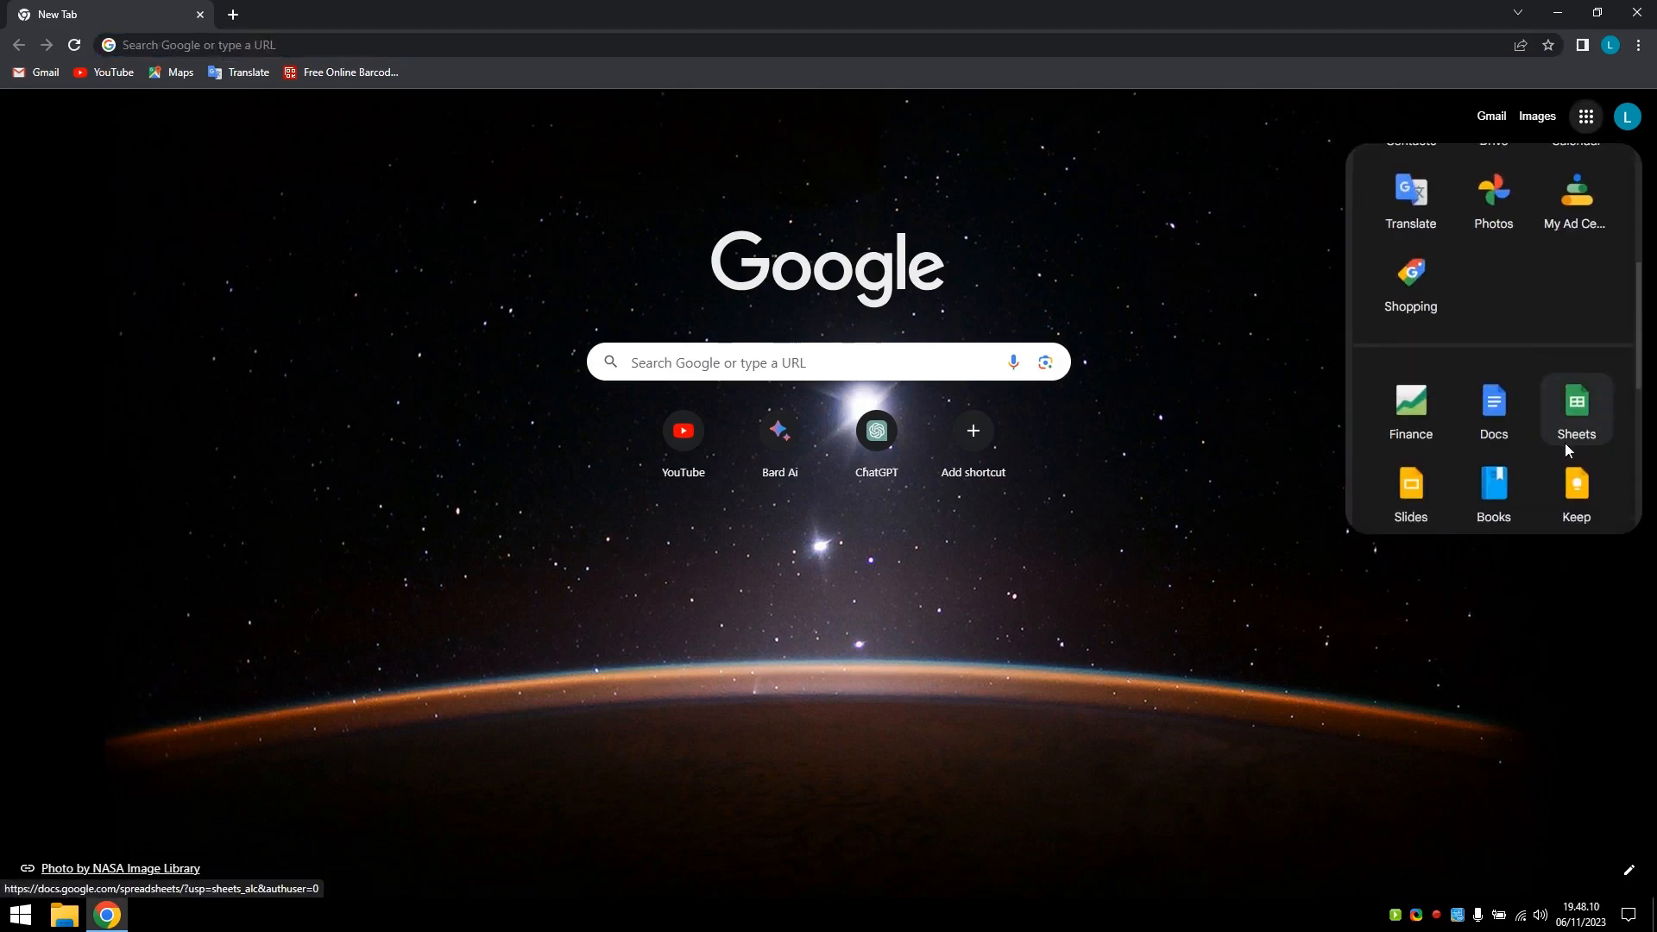
click(1566, 444)
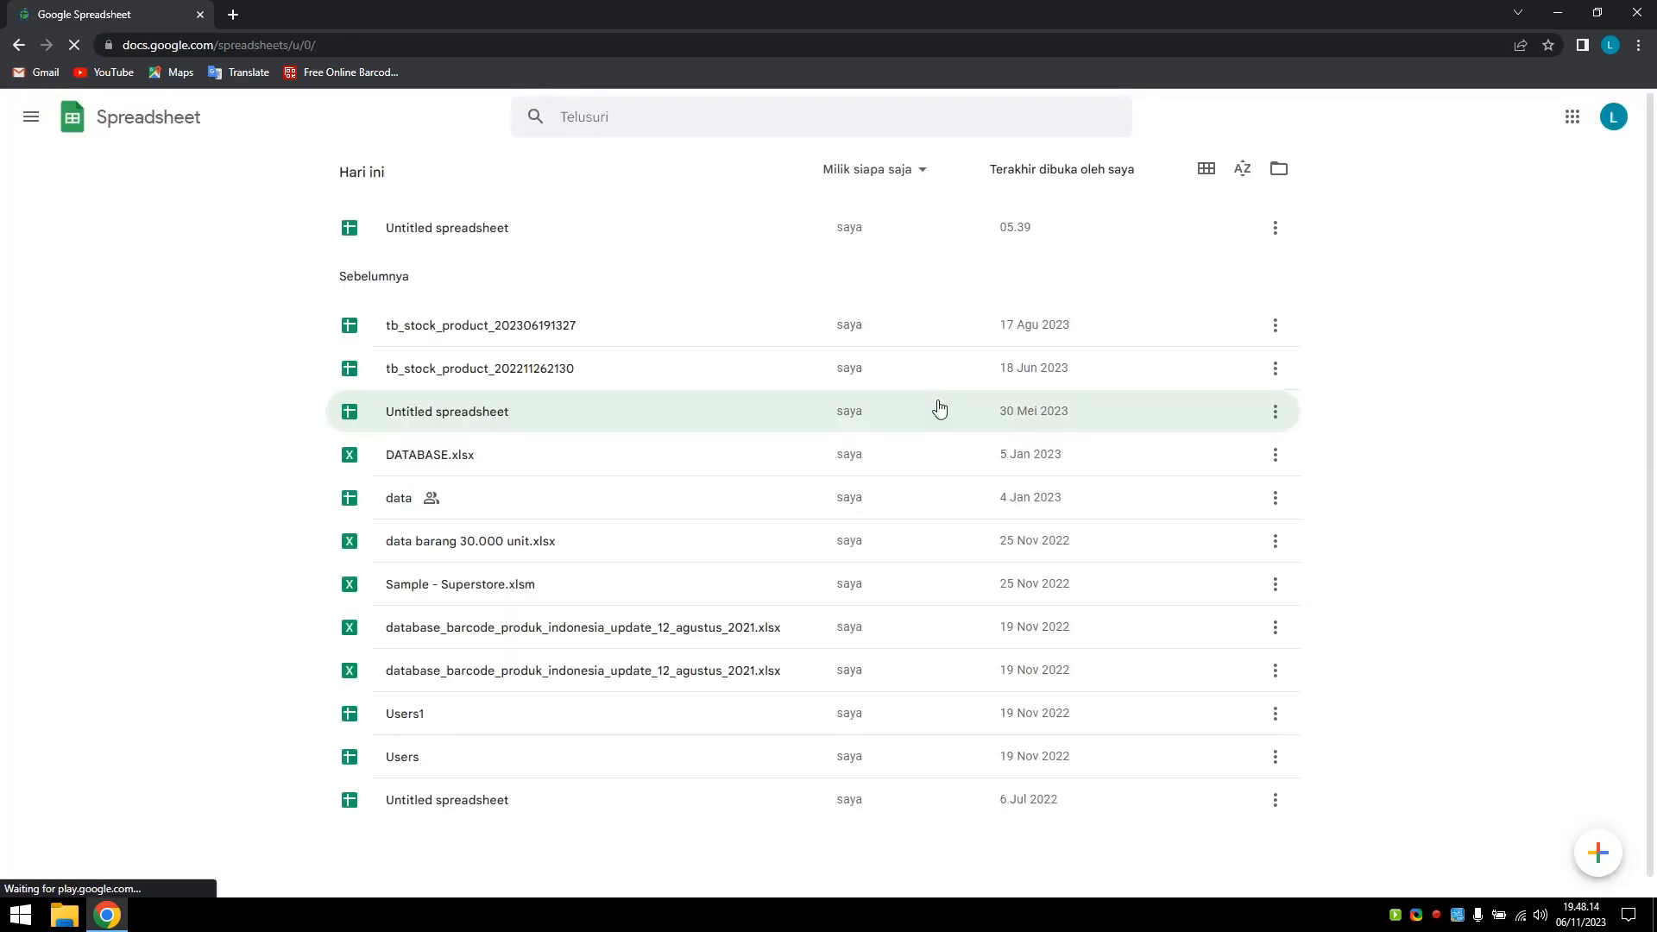
click(461, 237)
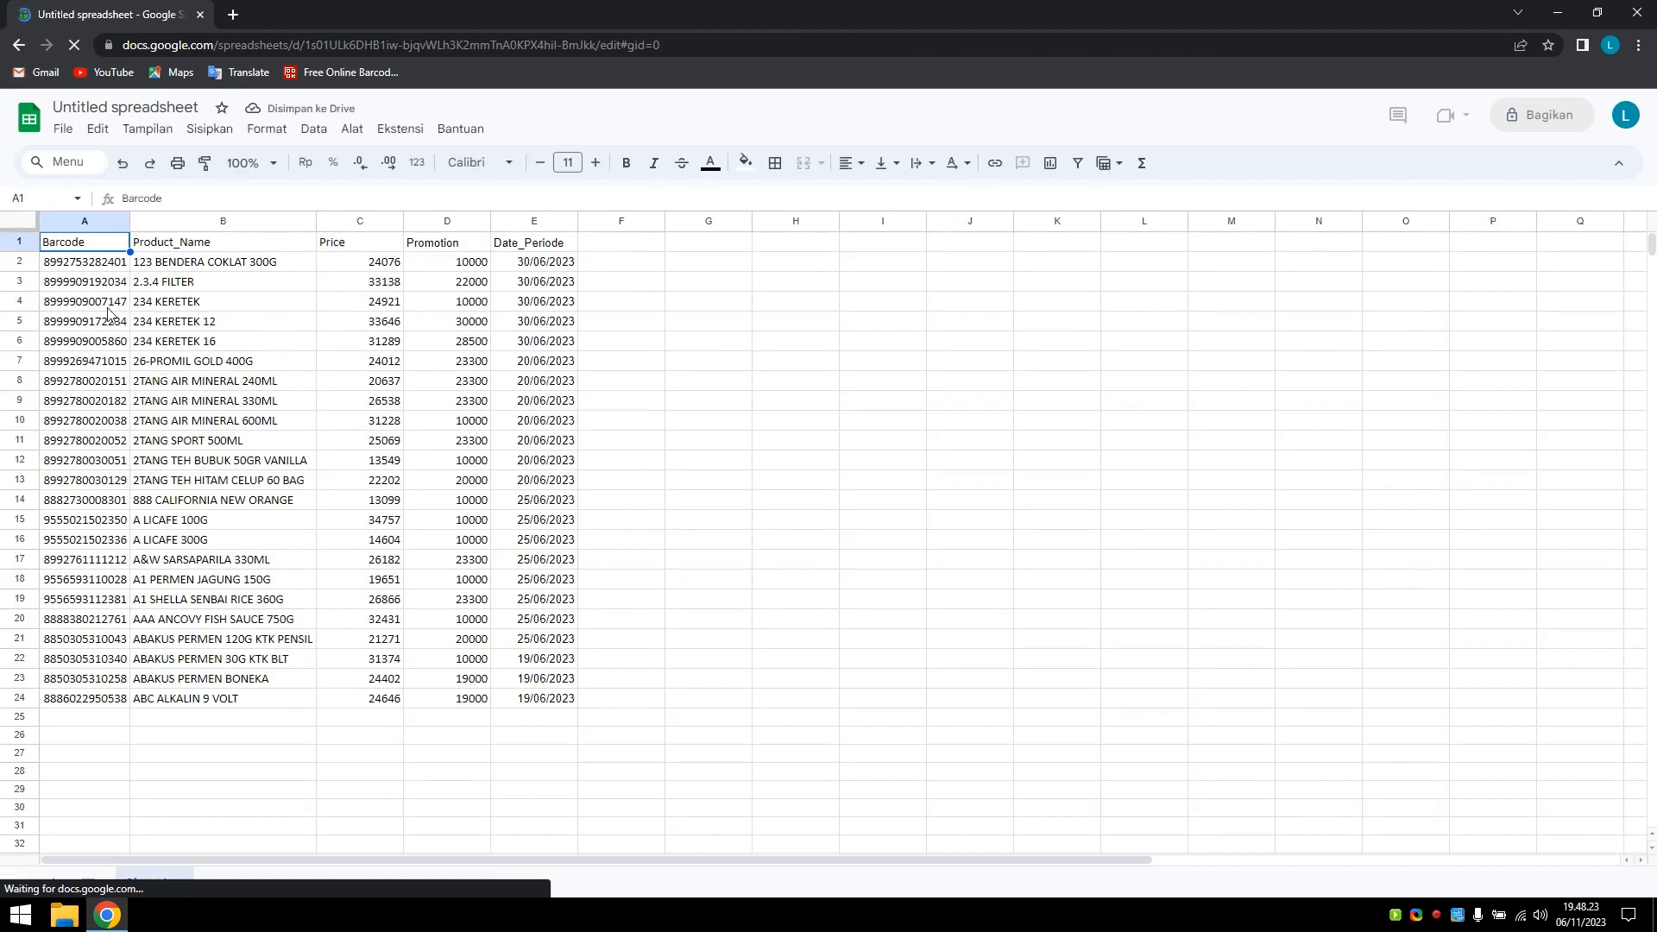
Step: Examine the Barcode, Product_Name, Price, Promotion and Date_Periode entries in the first rows of the product table
click(113, 266)
click(197, 269)
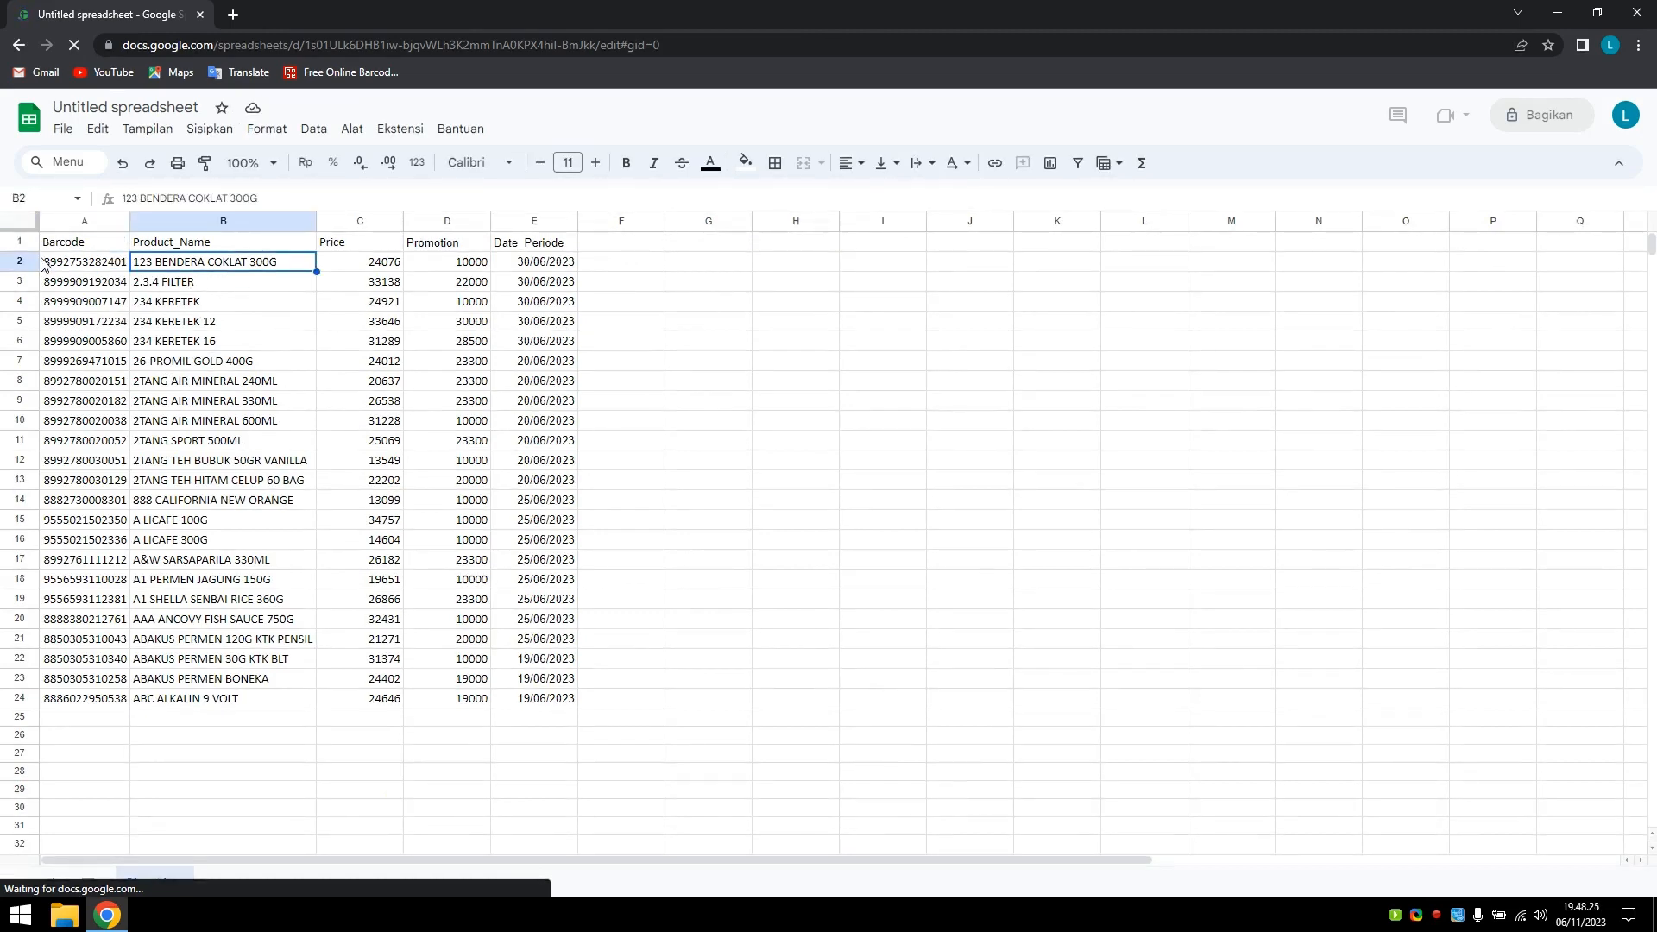
click(77, 264)
click(221, 269)
click(372, 269)
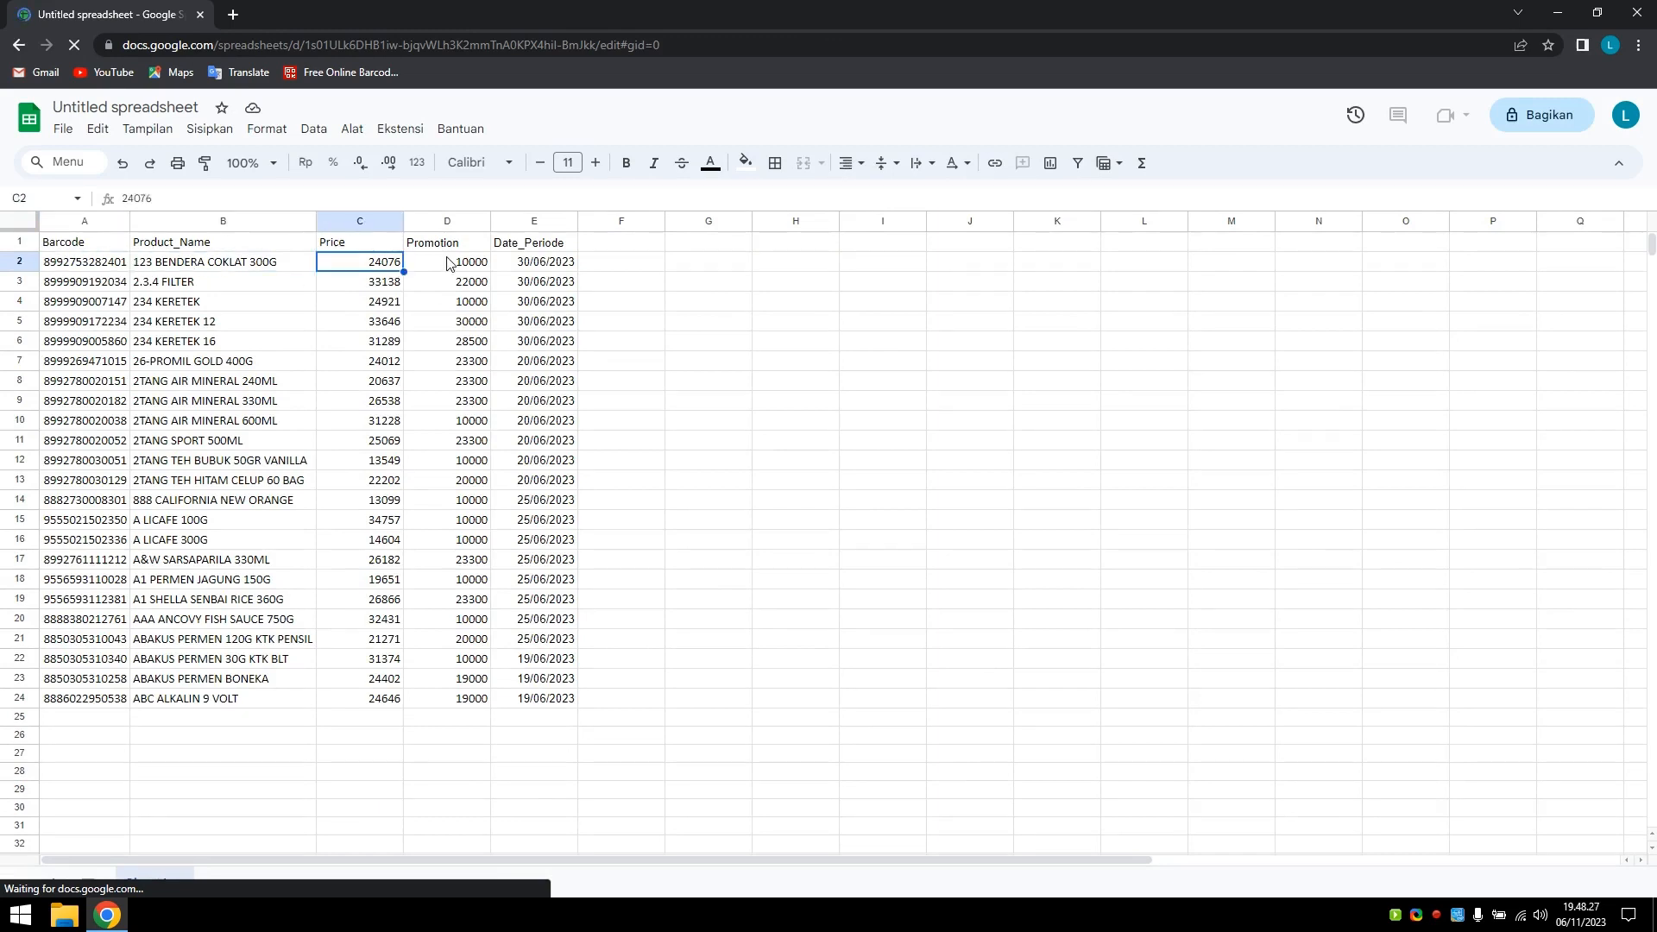
click(454, 263)
click(552, 283)
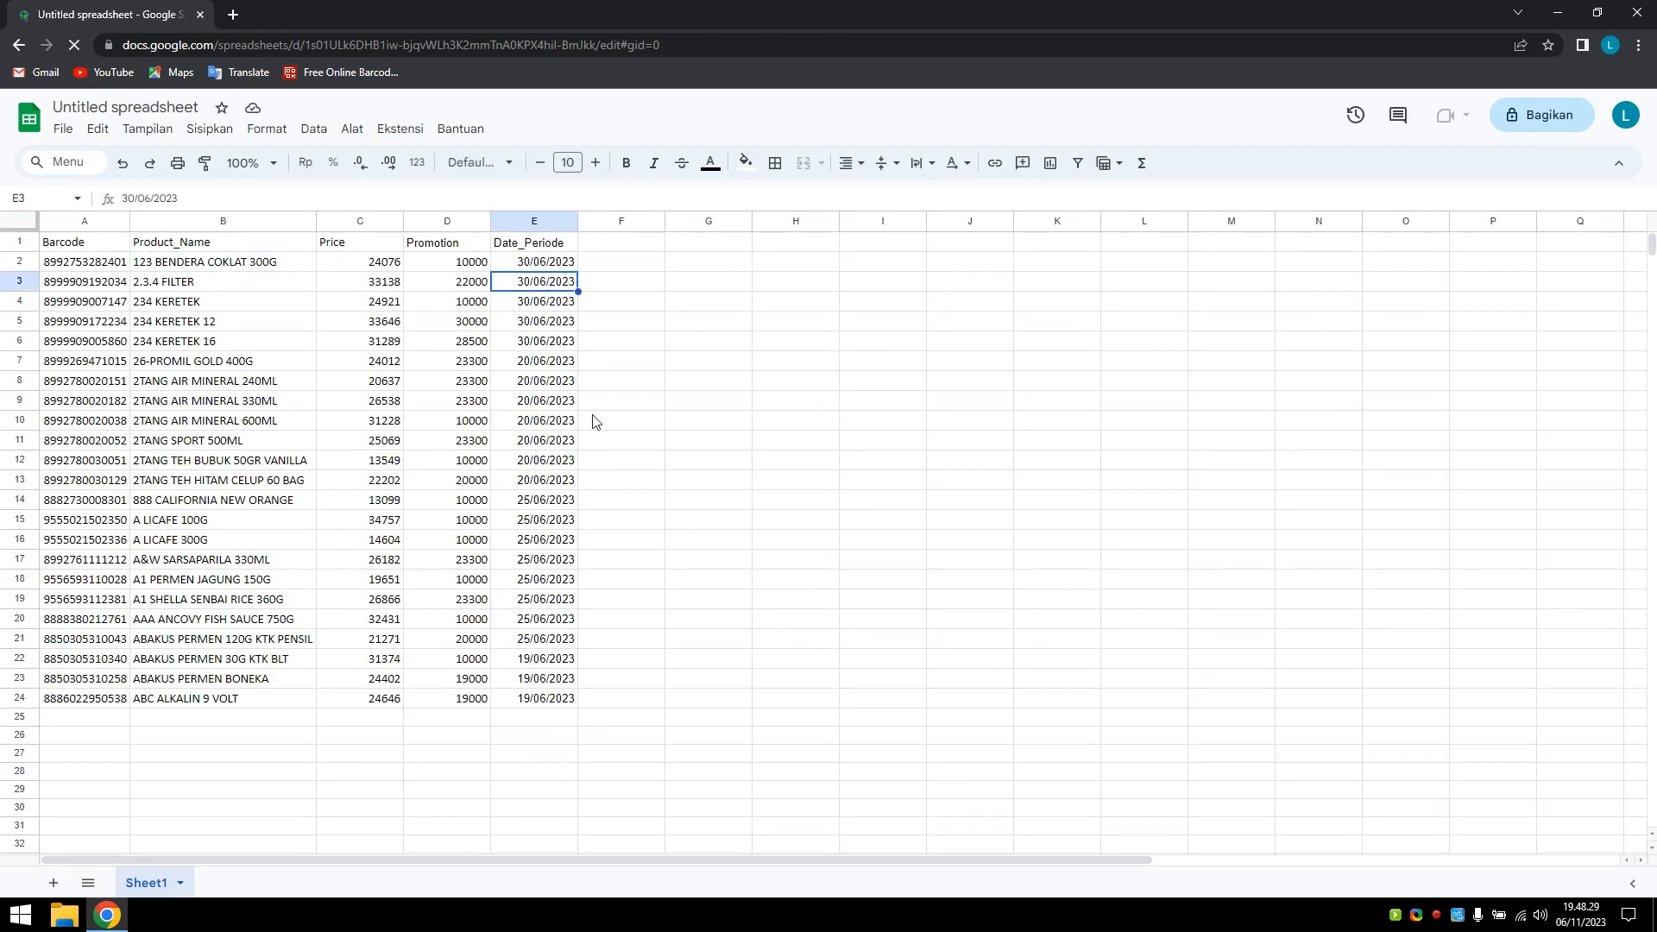
Step: Delete columns D and E, holding Promotion and Date_Periode, from the product table
drag(451, 221, 517, 223)
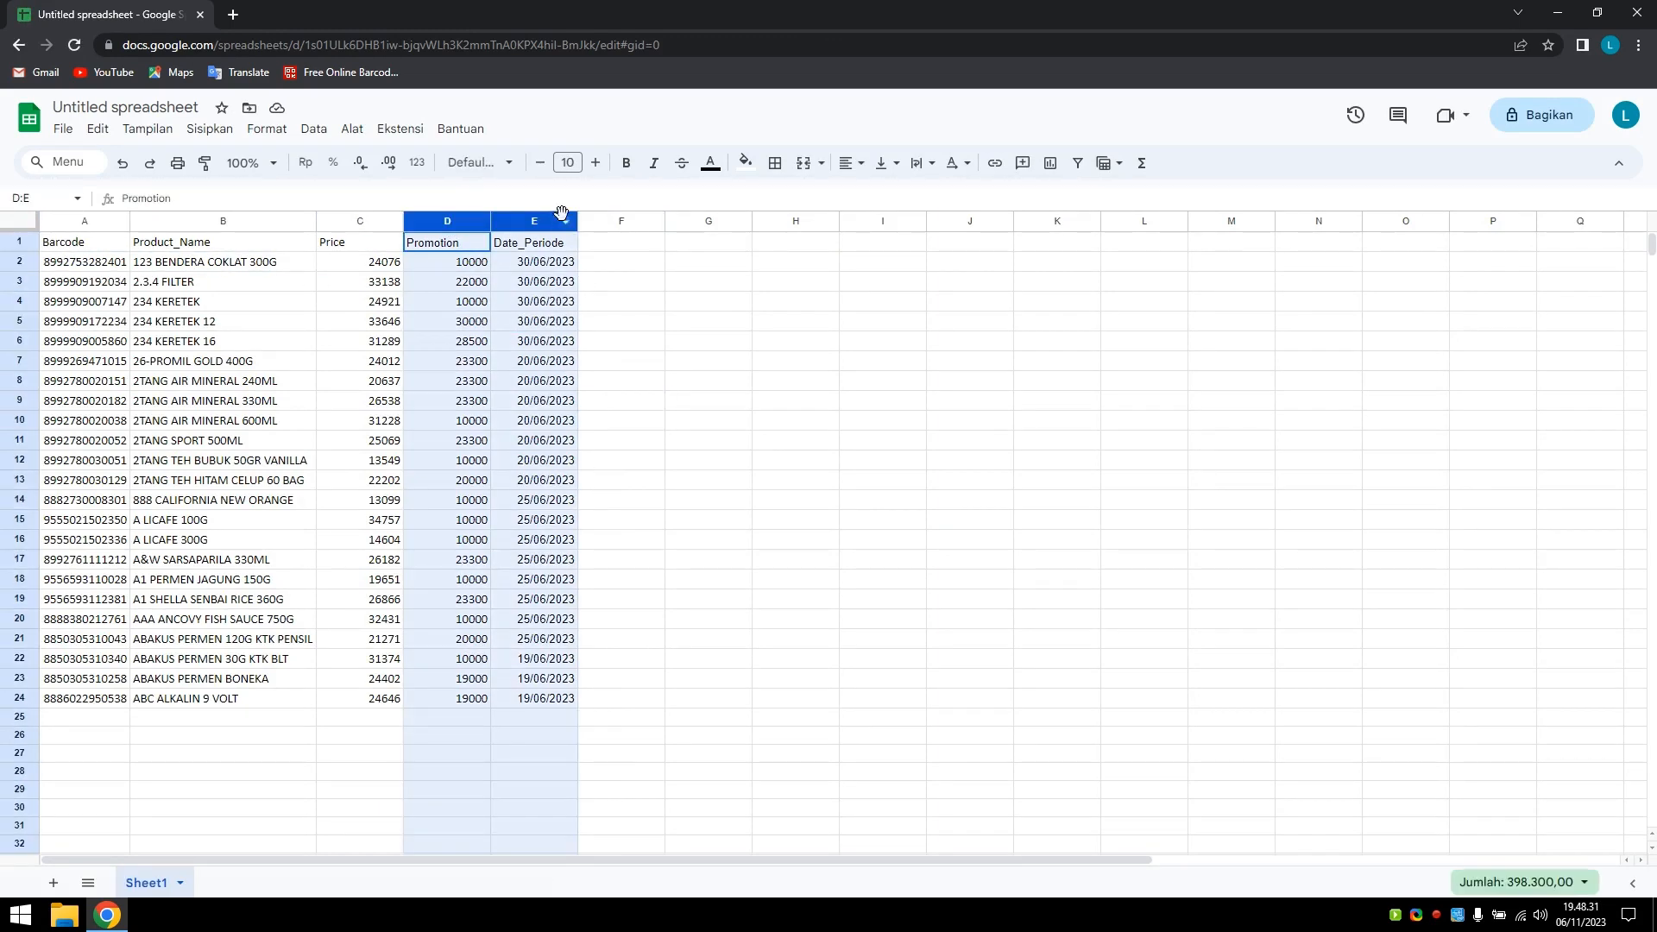
right_click(518, 223)
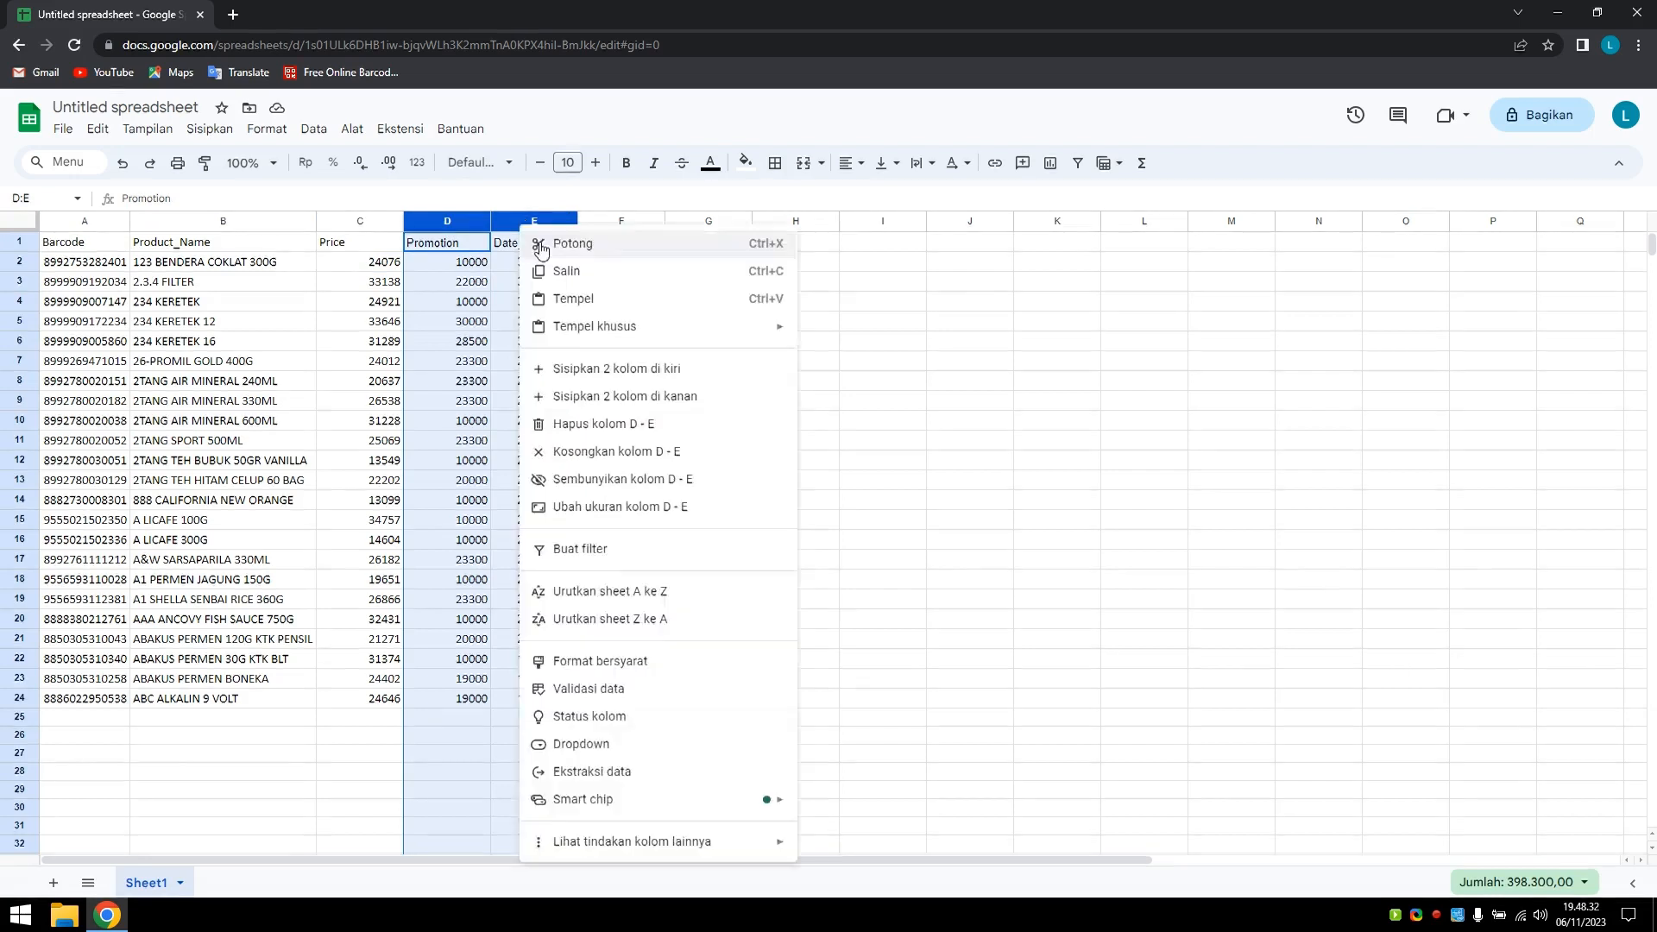
click(583, 430)
drag(790, 344, 768, 358)
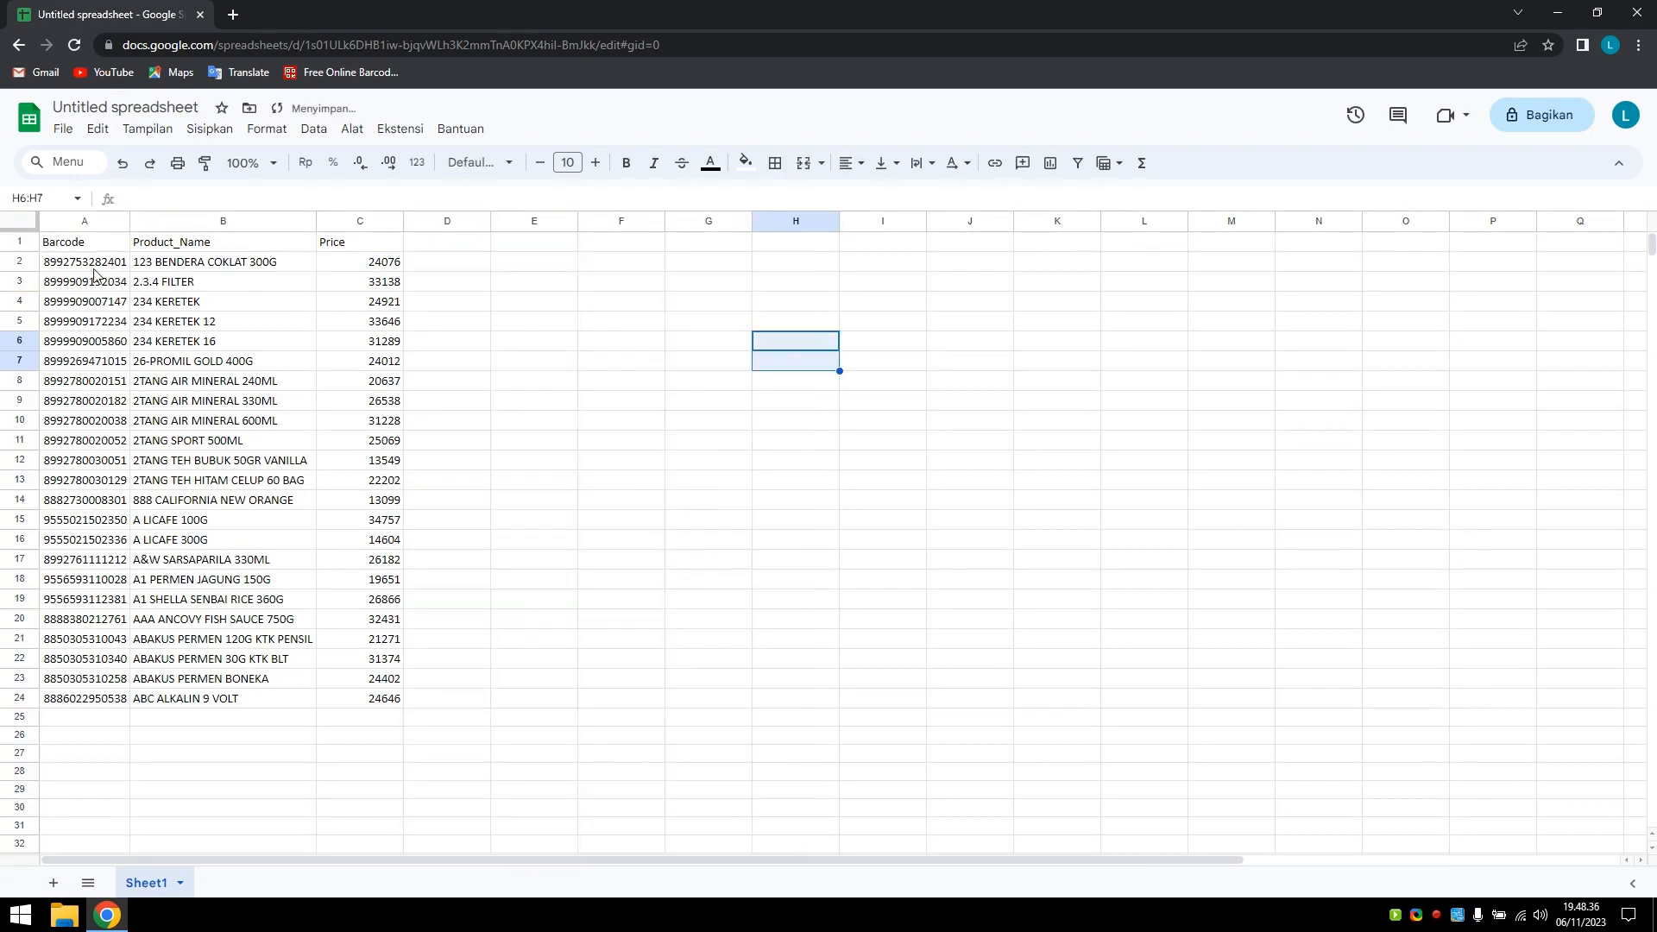
Step: Delete the Price column so that only Barcode and Product_Name remain
click(366, 222)
right_click(362, 222)
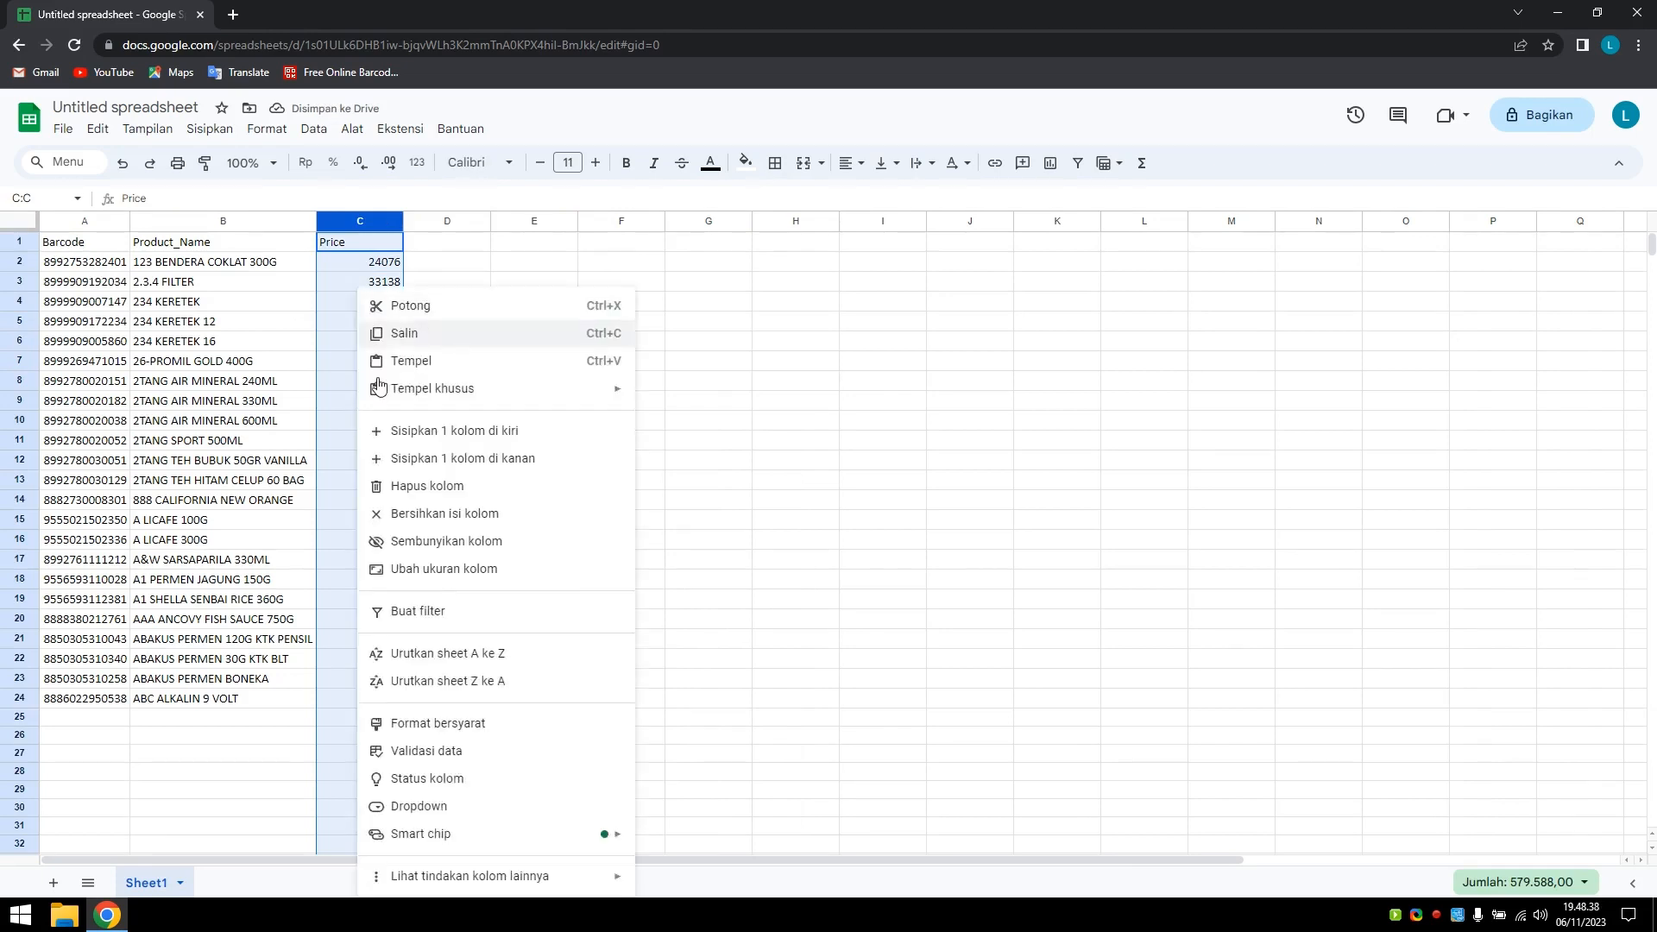
click(410, 487)
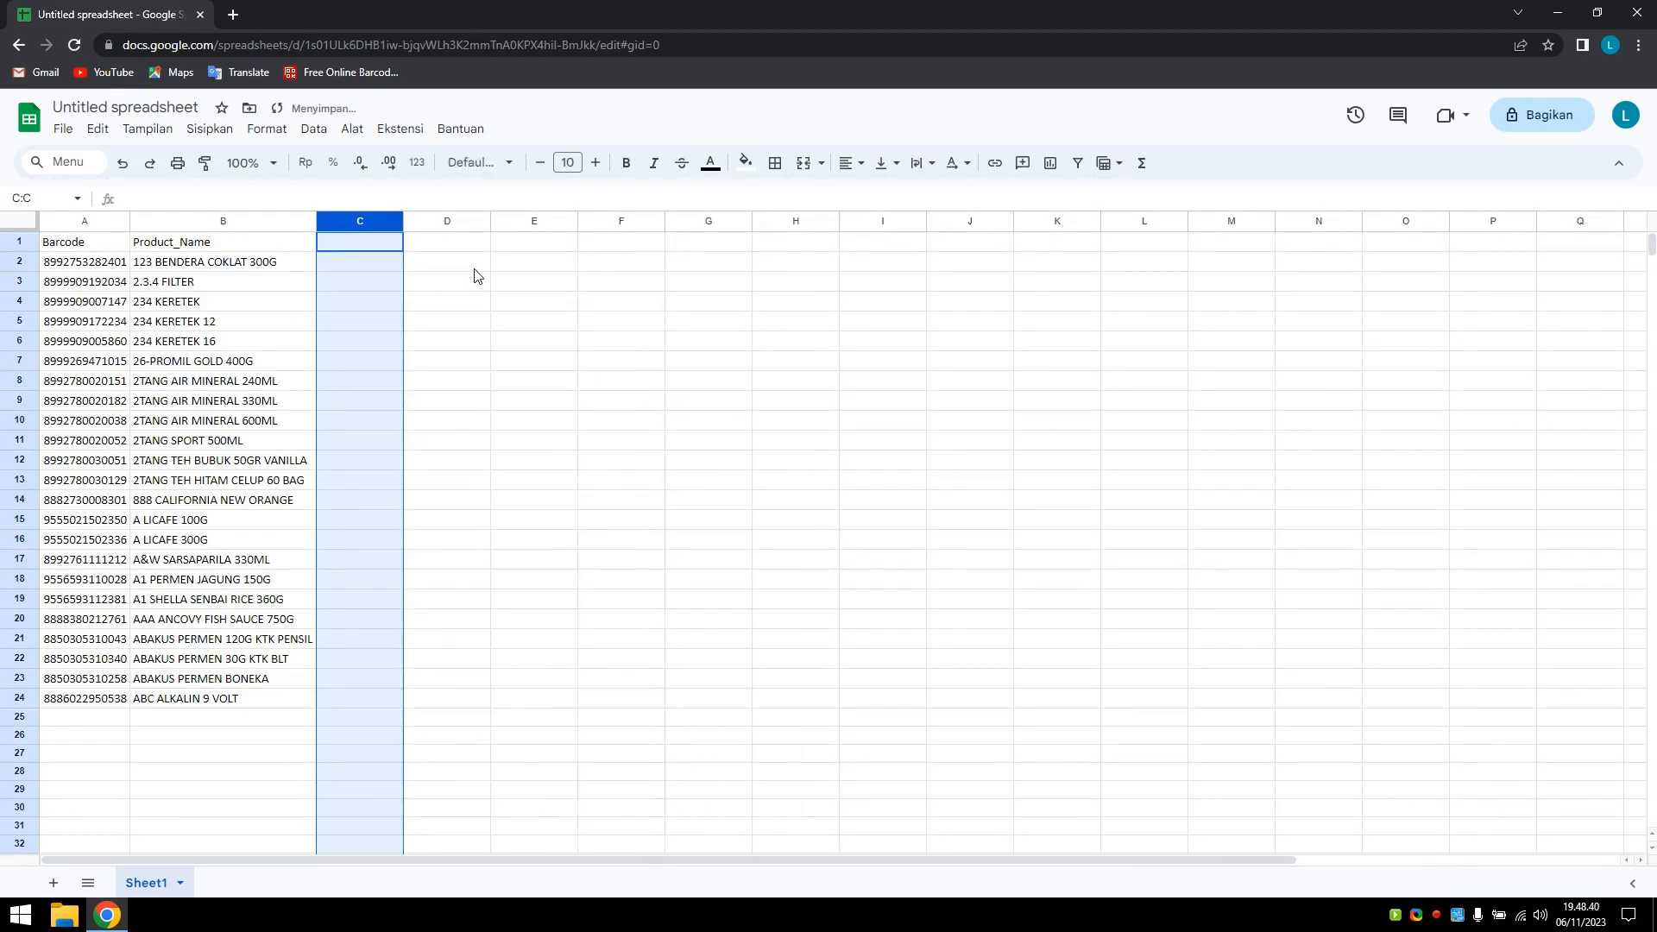
click(507, 263)
Step: With cell C2 selected, search the additional fonts for "barcode" and keep Libre Barcode EAN13 Text in the spreadsheet's font list
click(79, 270)
key(Right)
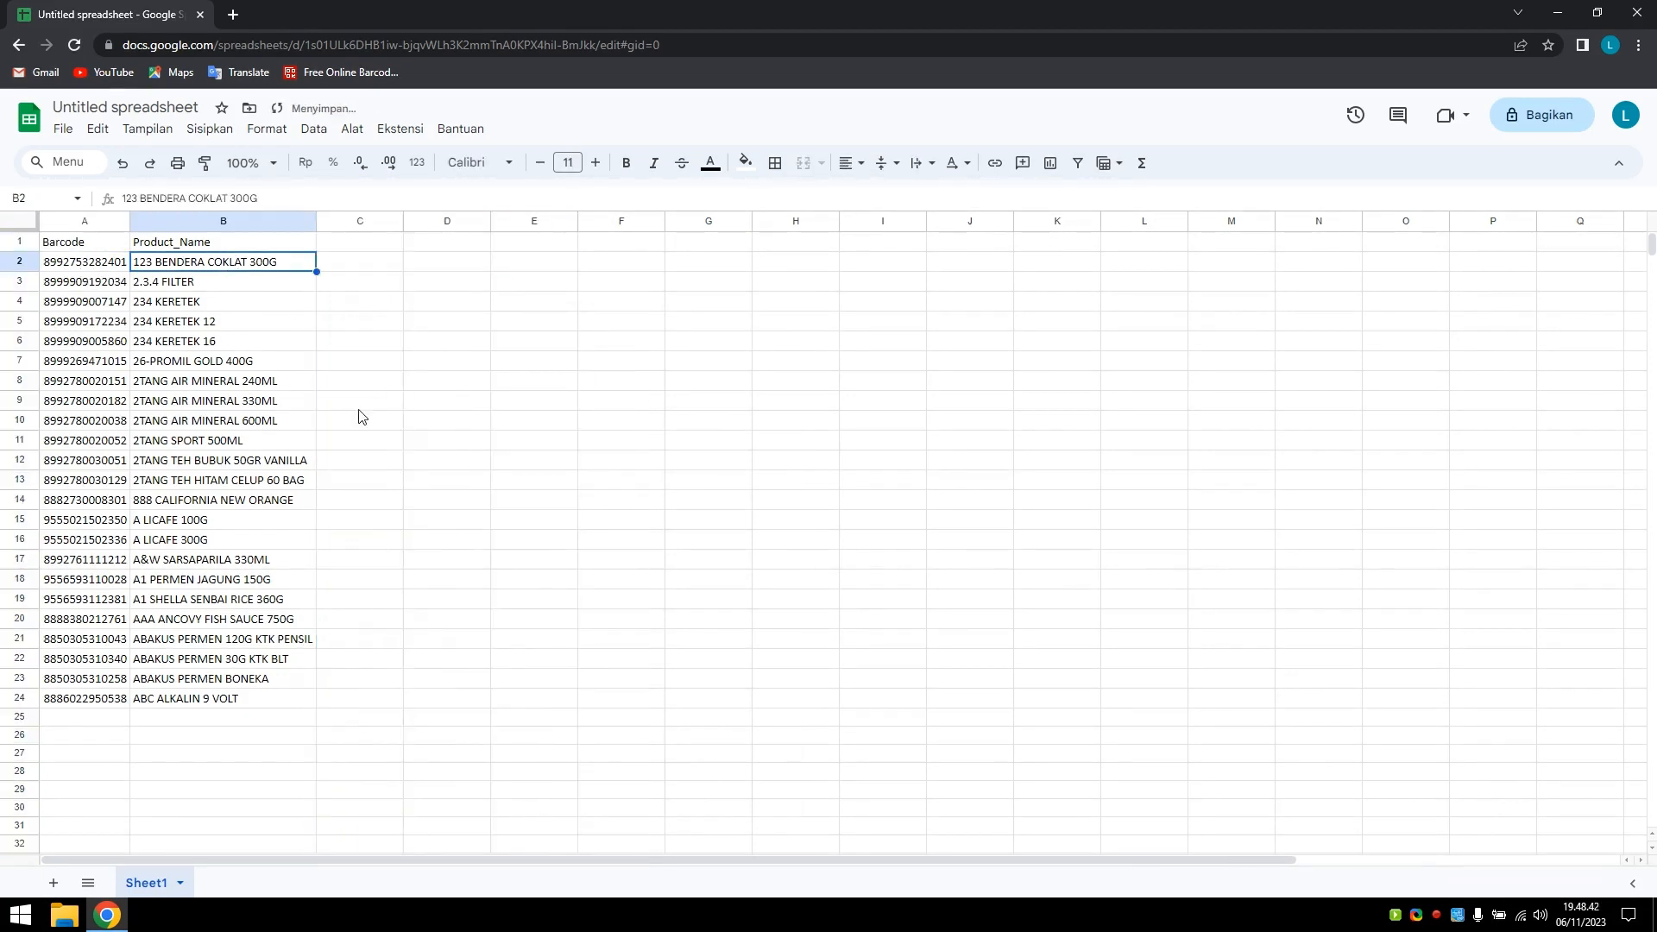
click(367, 269)
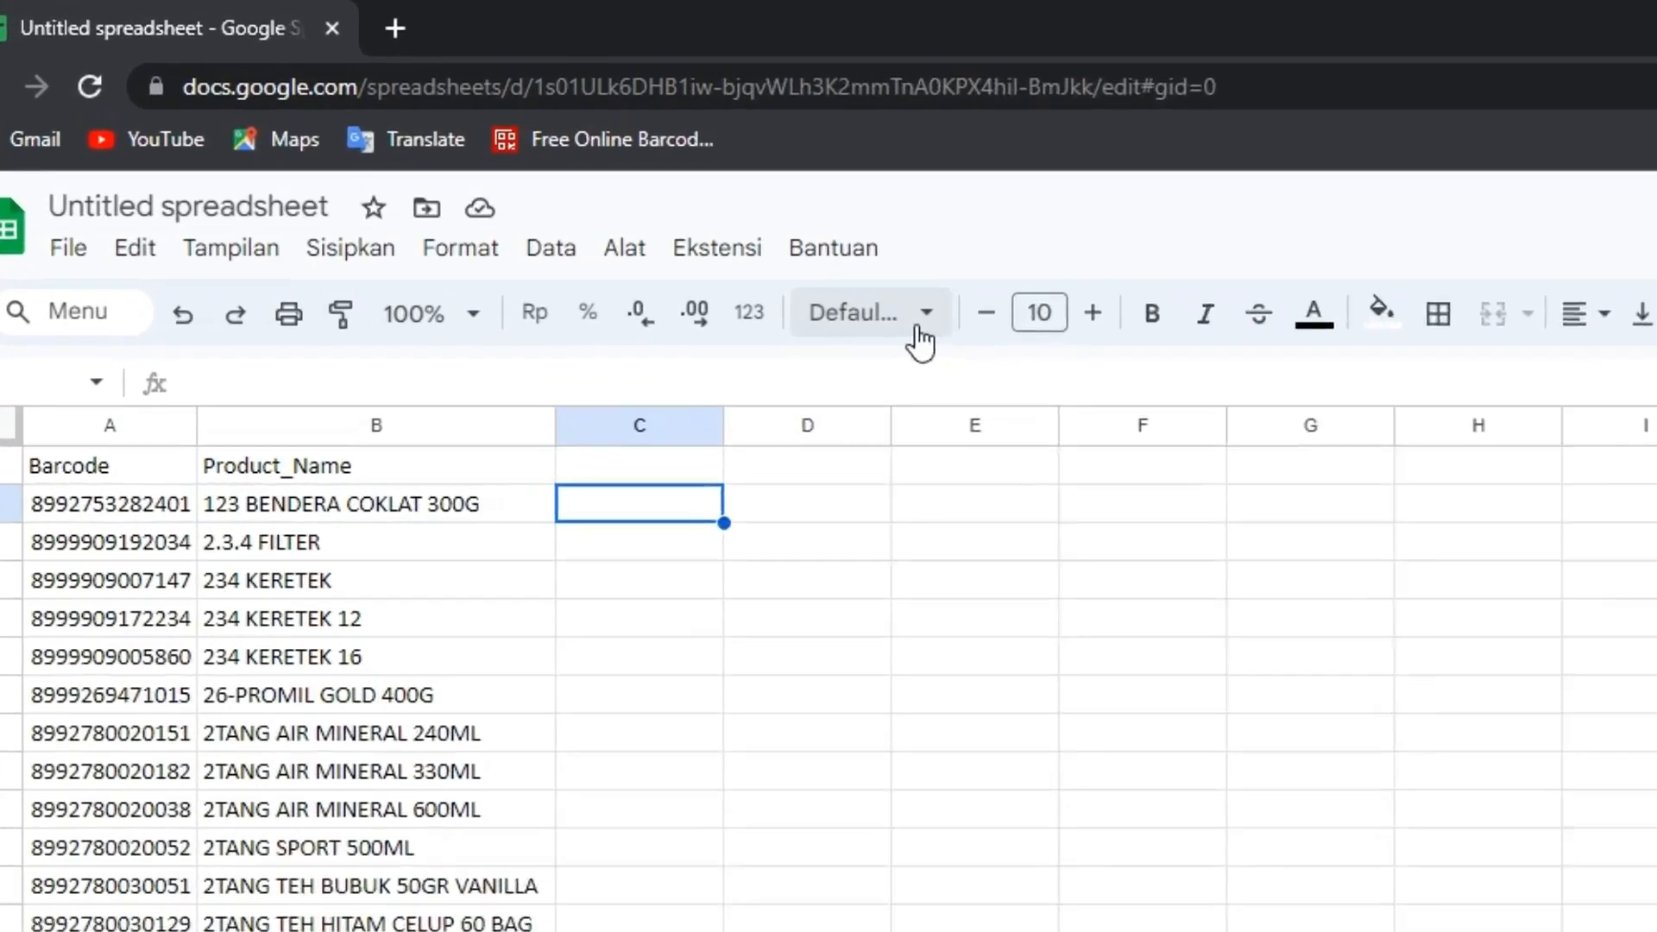
click(479, 163)
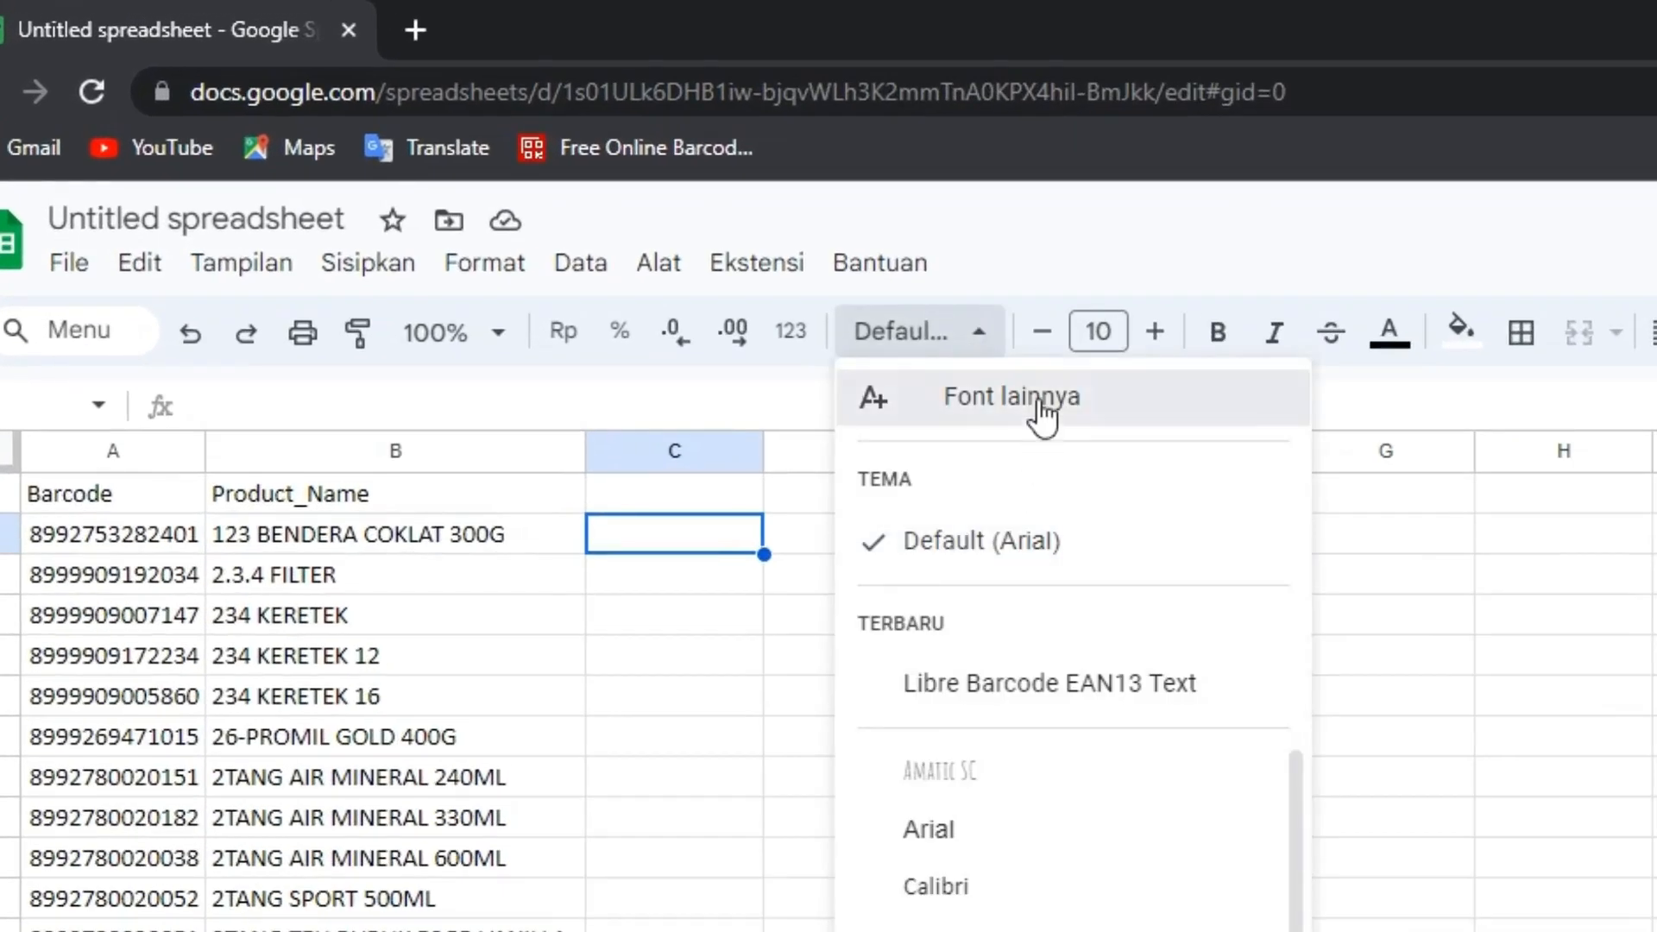
click(1038, 399)
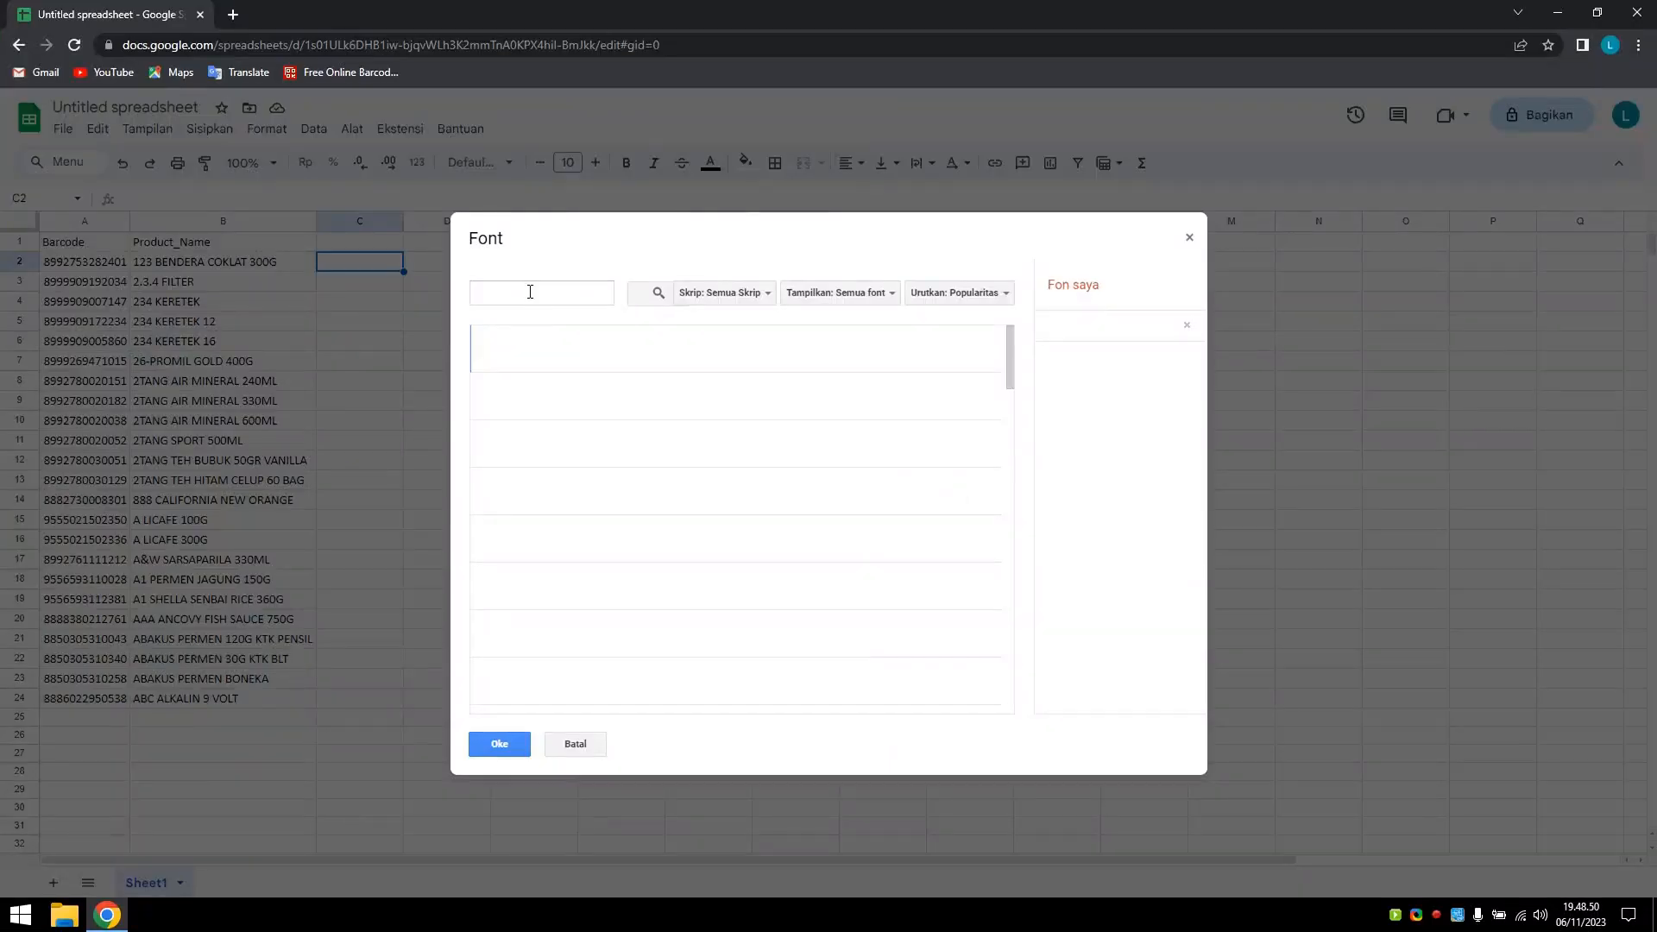
text(bar)
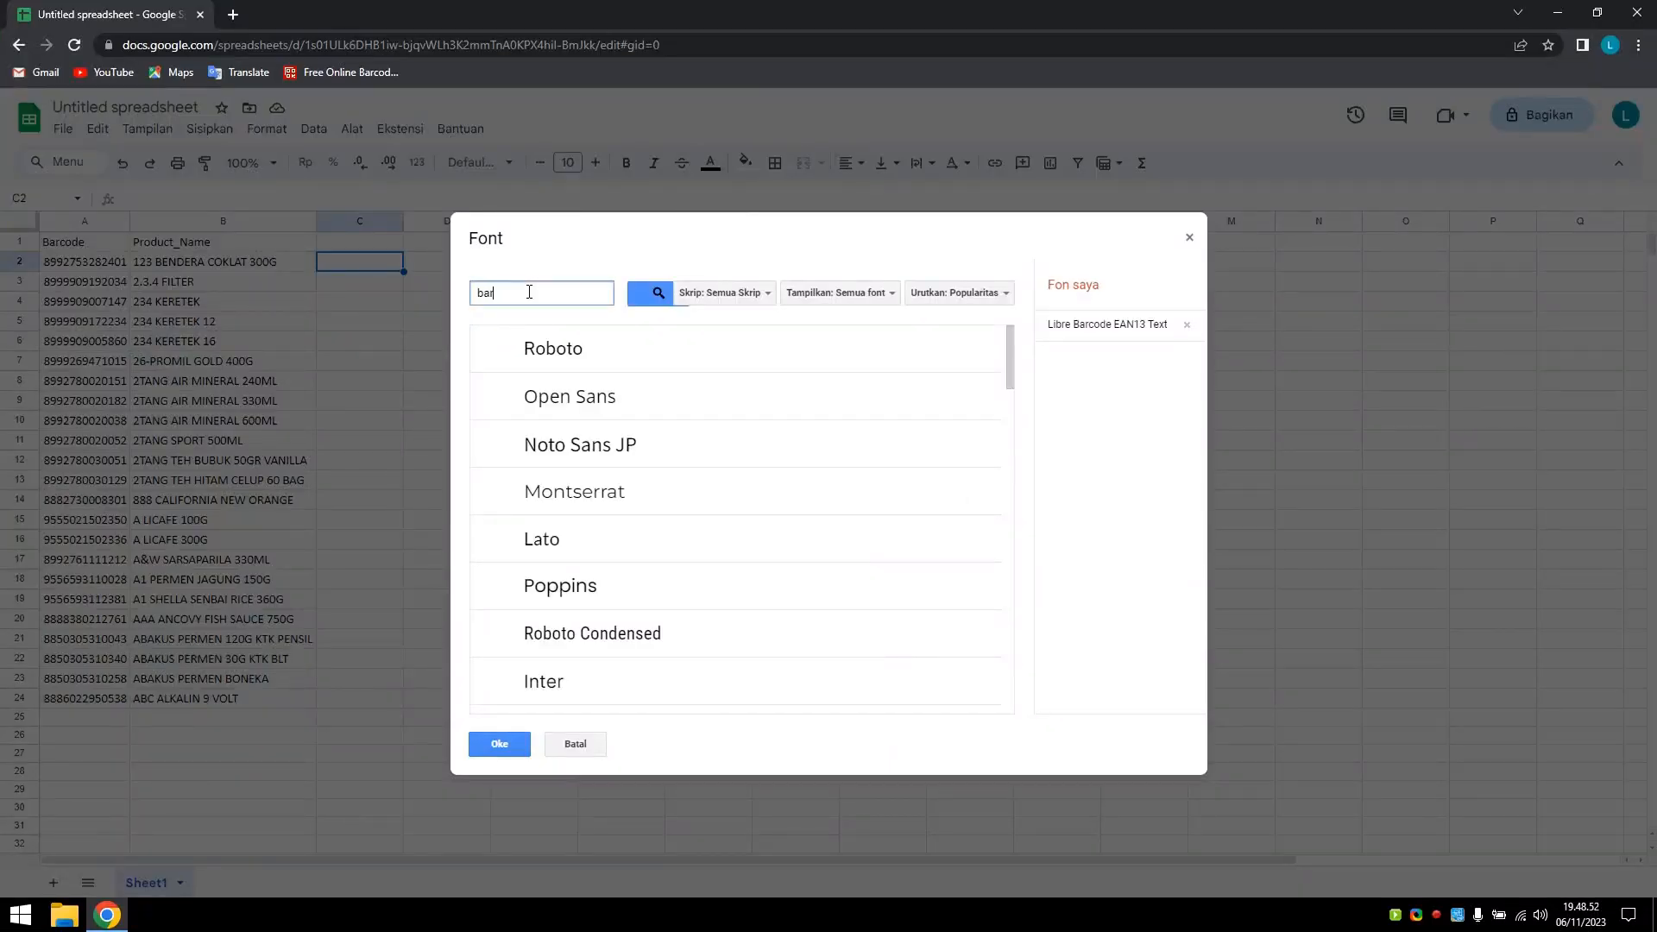
text(code)
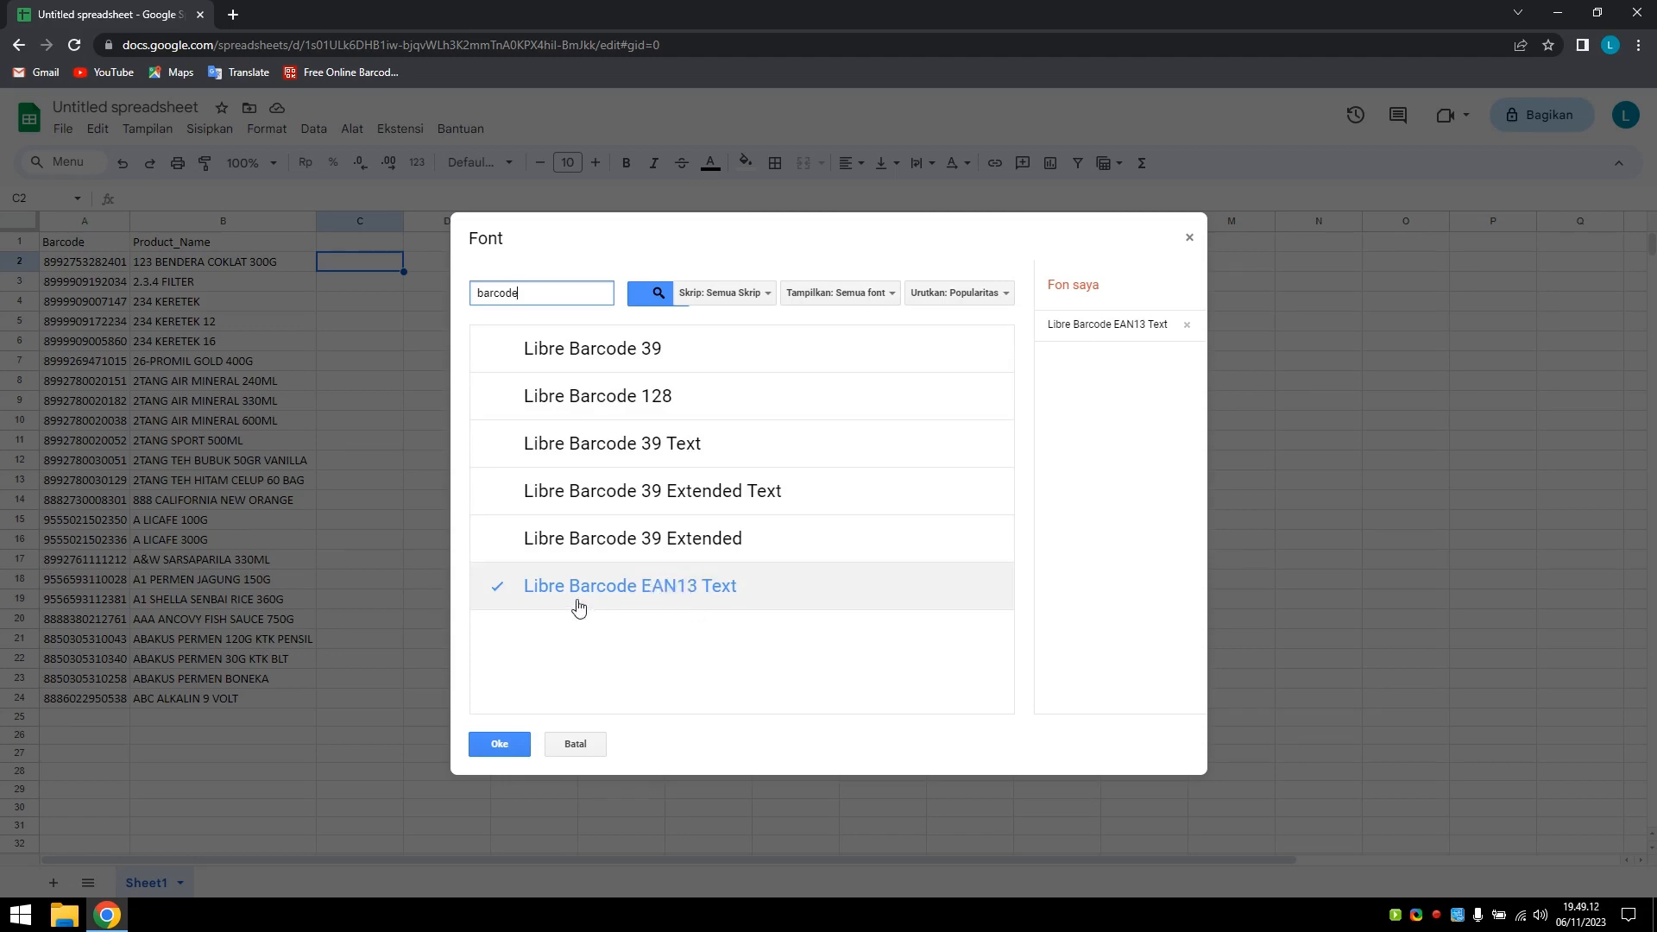
click(637, 606)
click(638, 607)
click(501, 746)
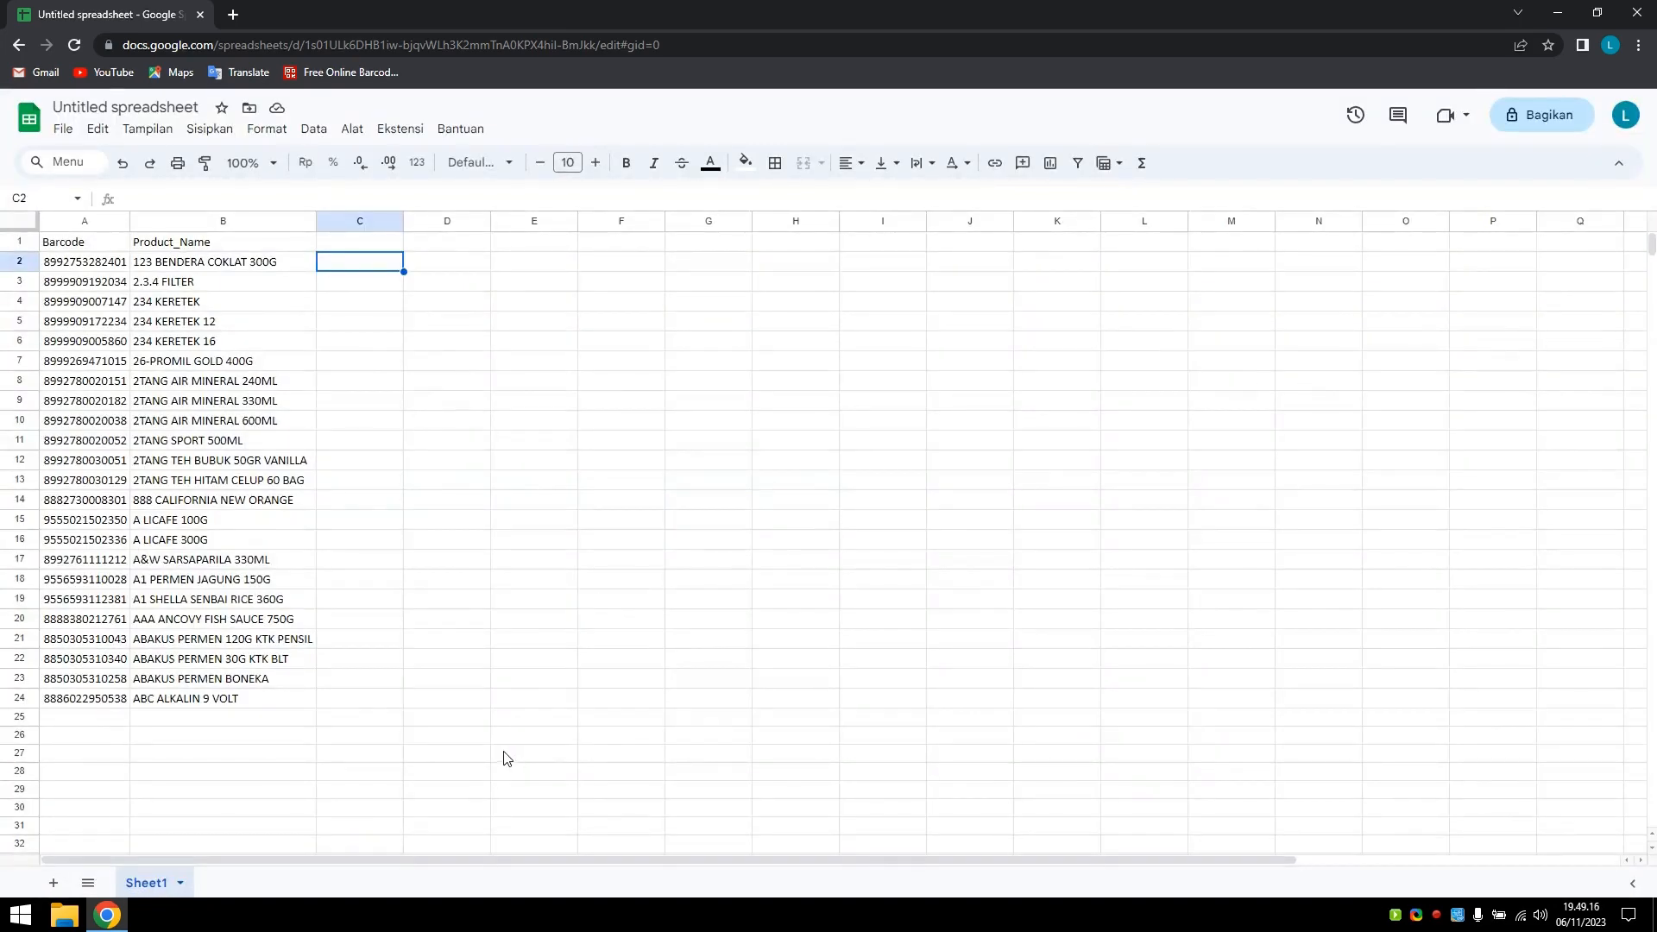
Step: Enter =A2 in cell C2 to reference the first product's barcode, and widen column C to roughly double its width
text(=)
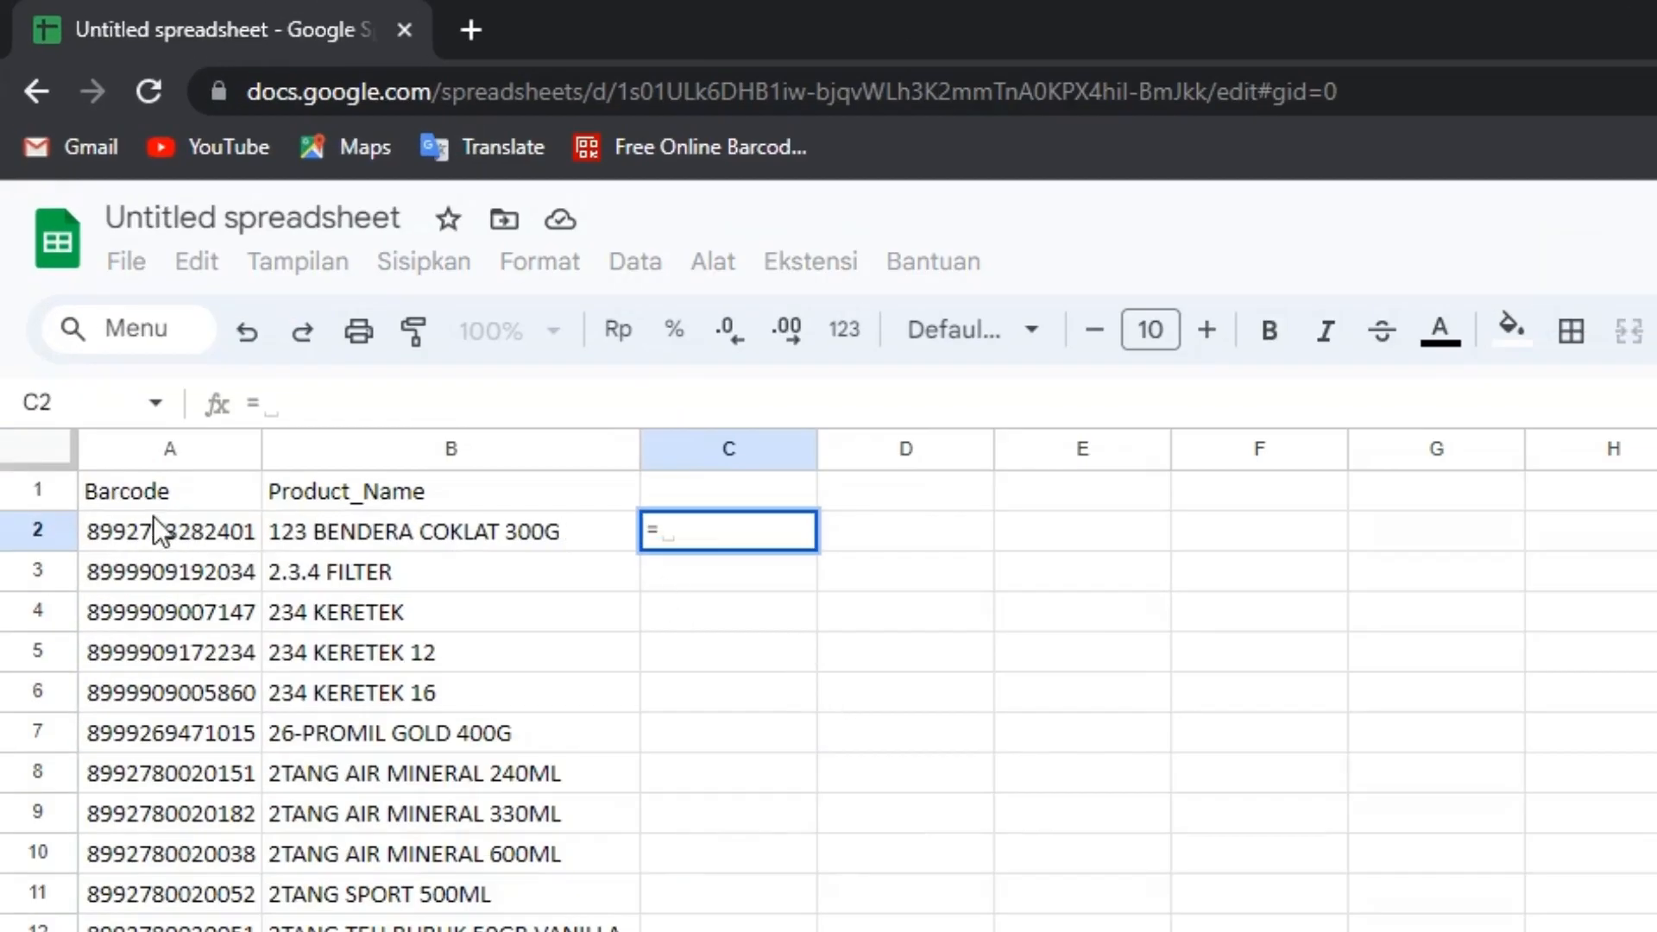
click(152, 515)
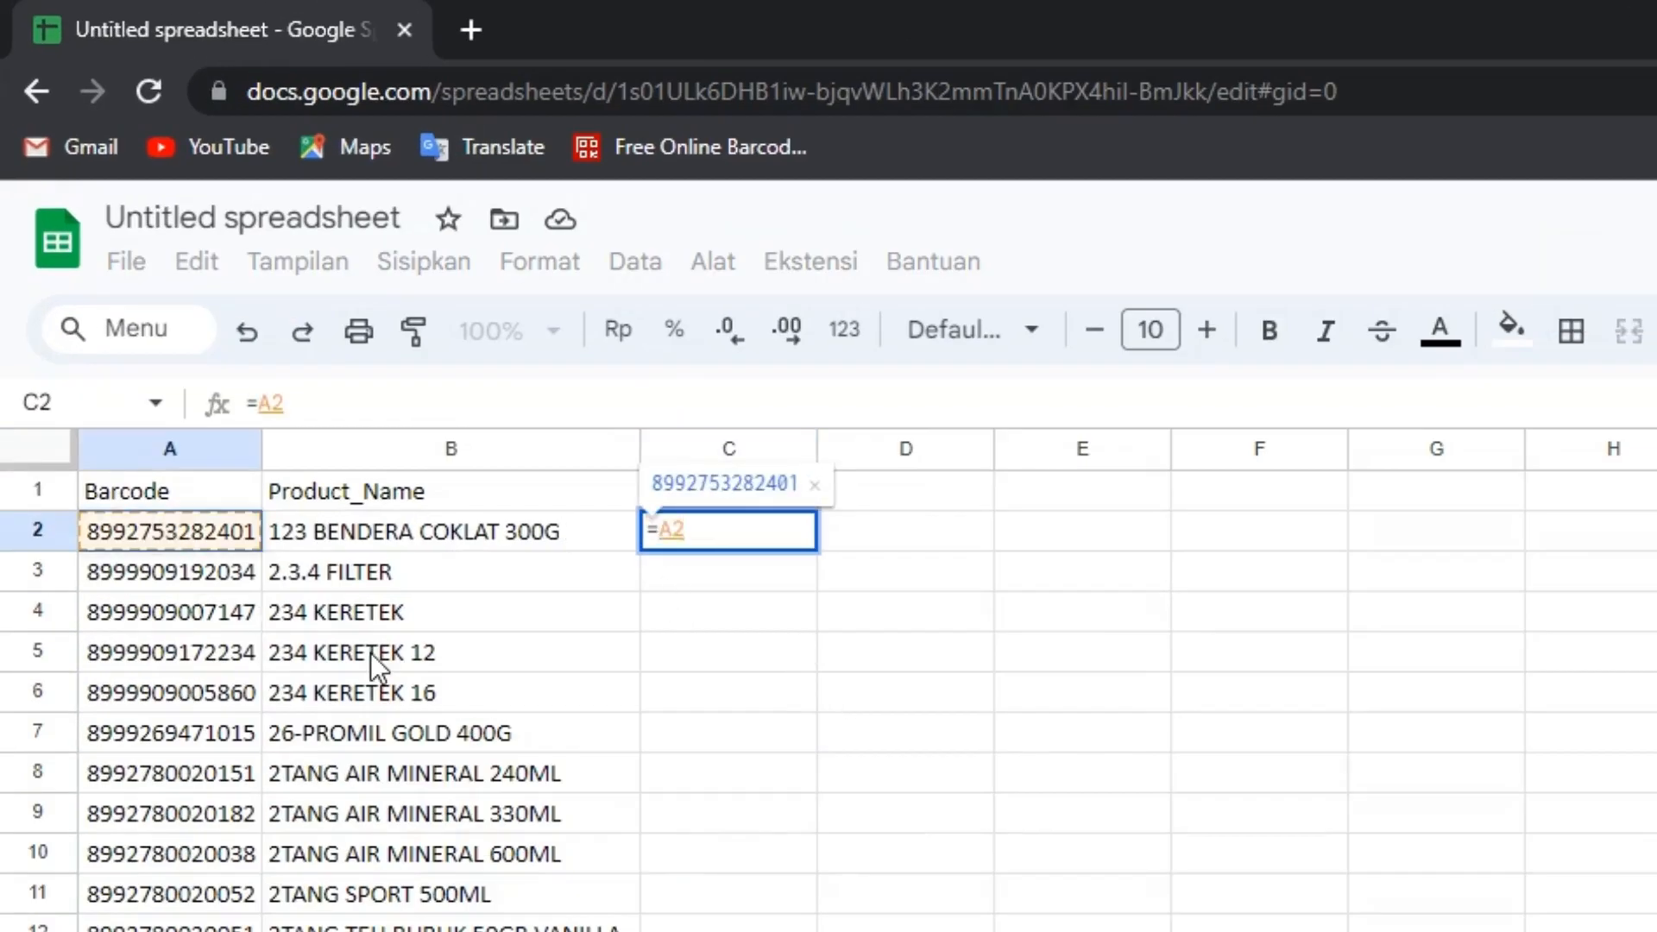
key(Return)
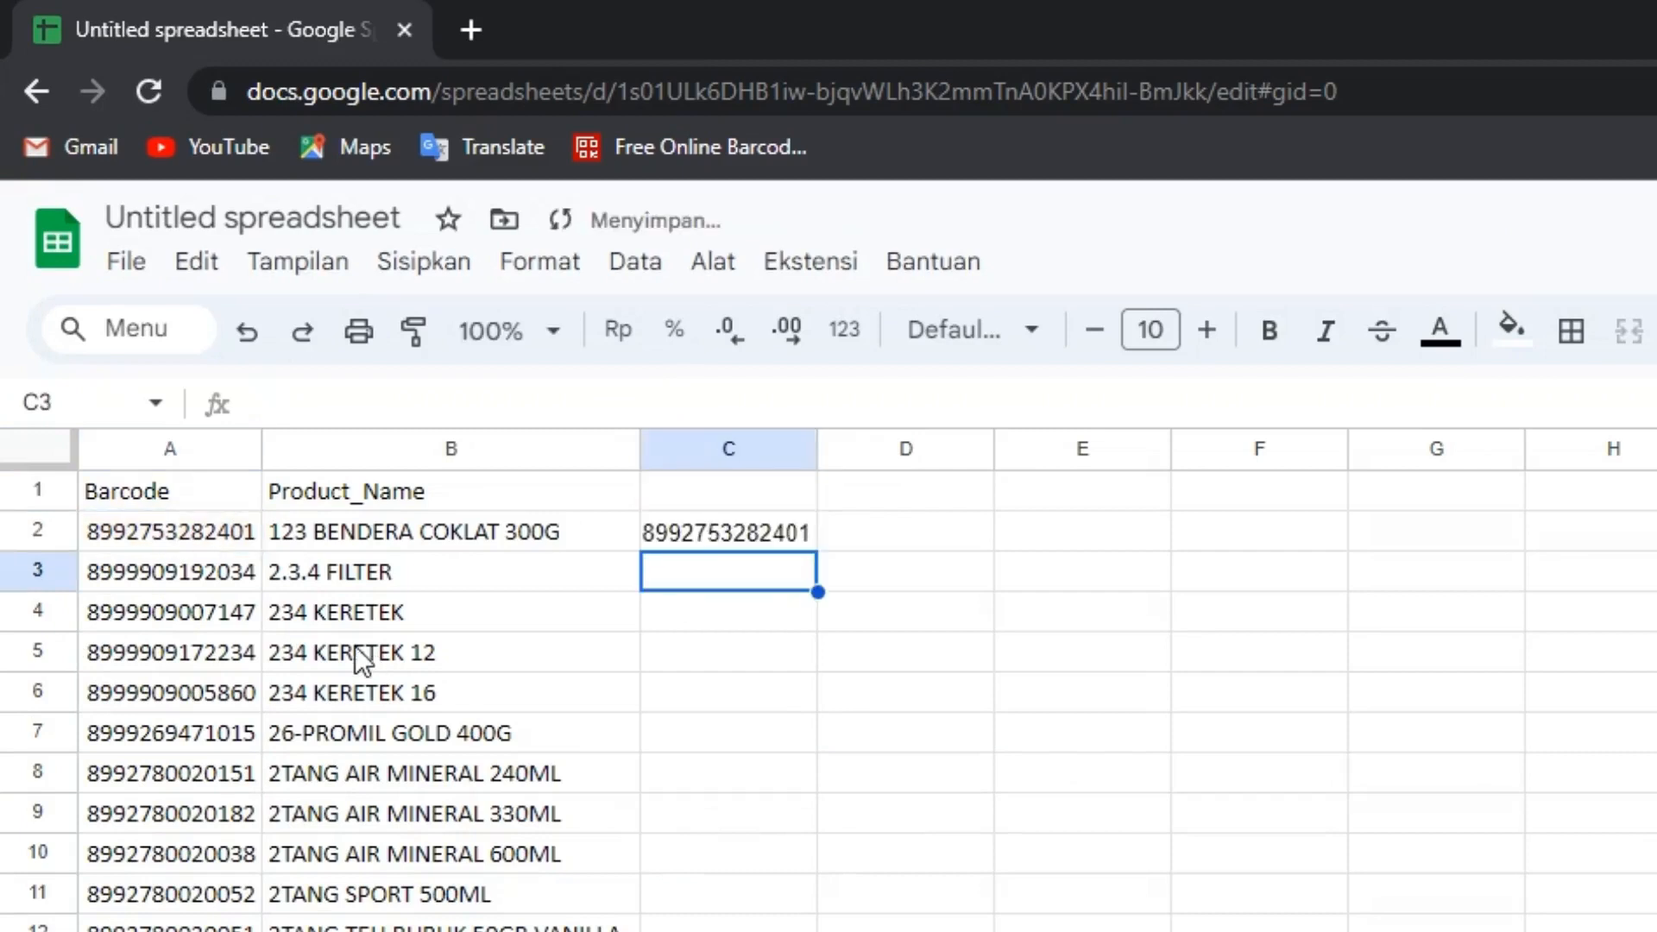
click(752, 530)
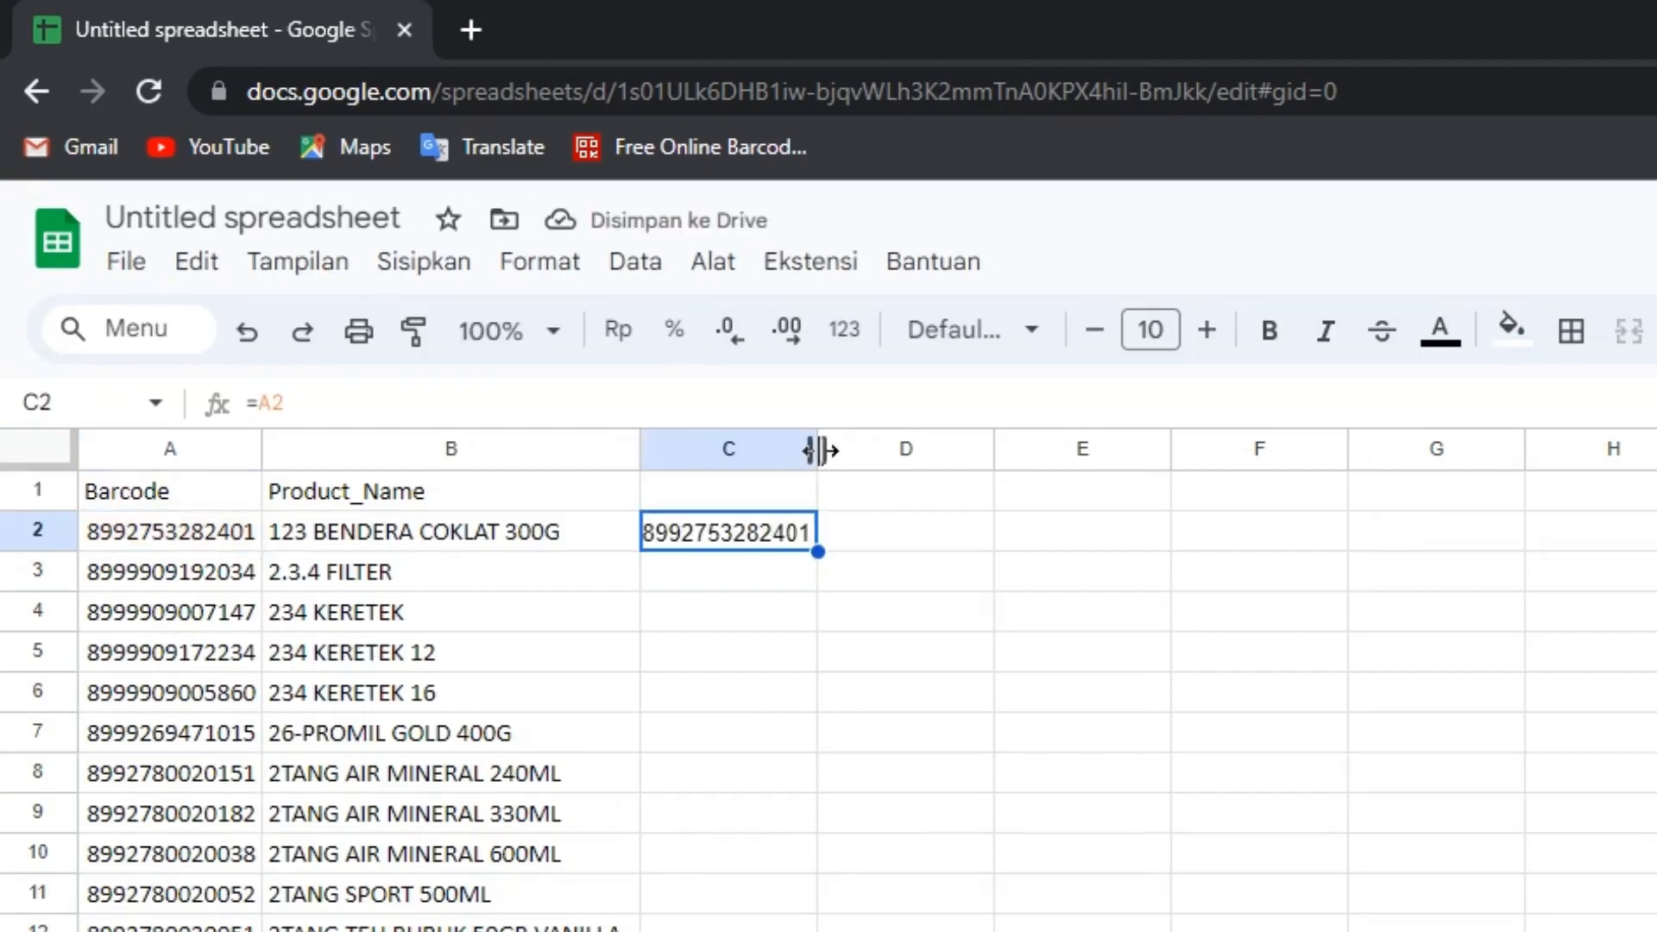
drag(817, 449, 983, 450)
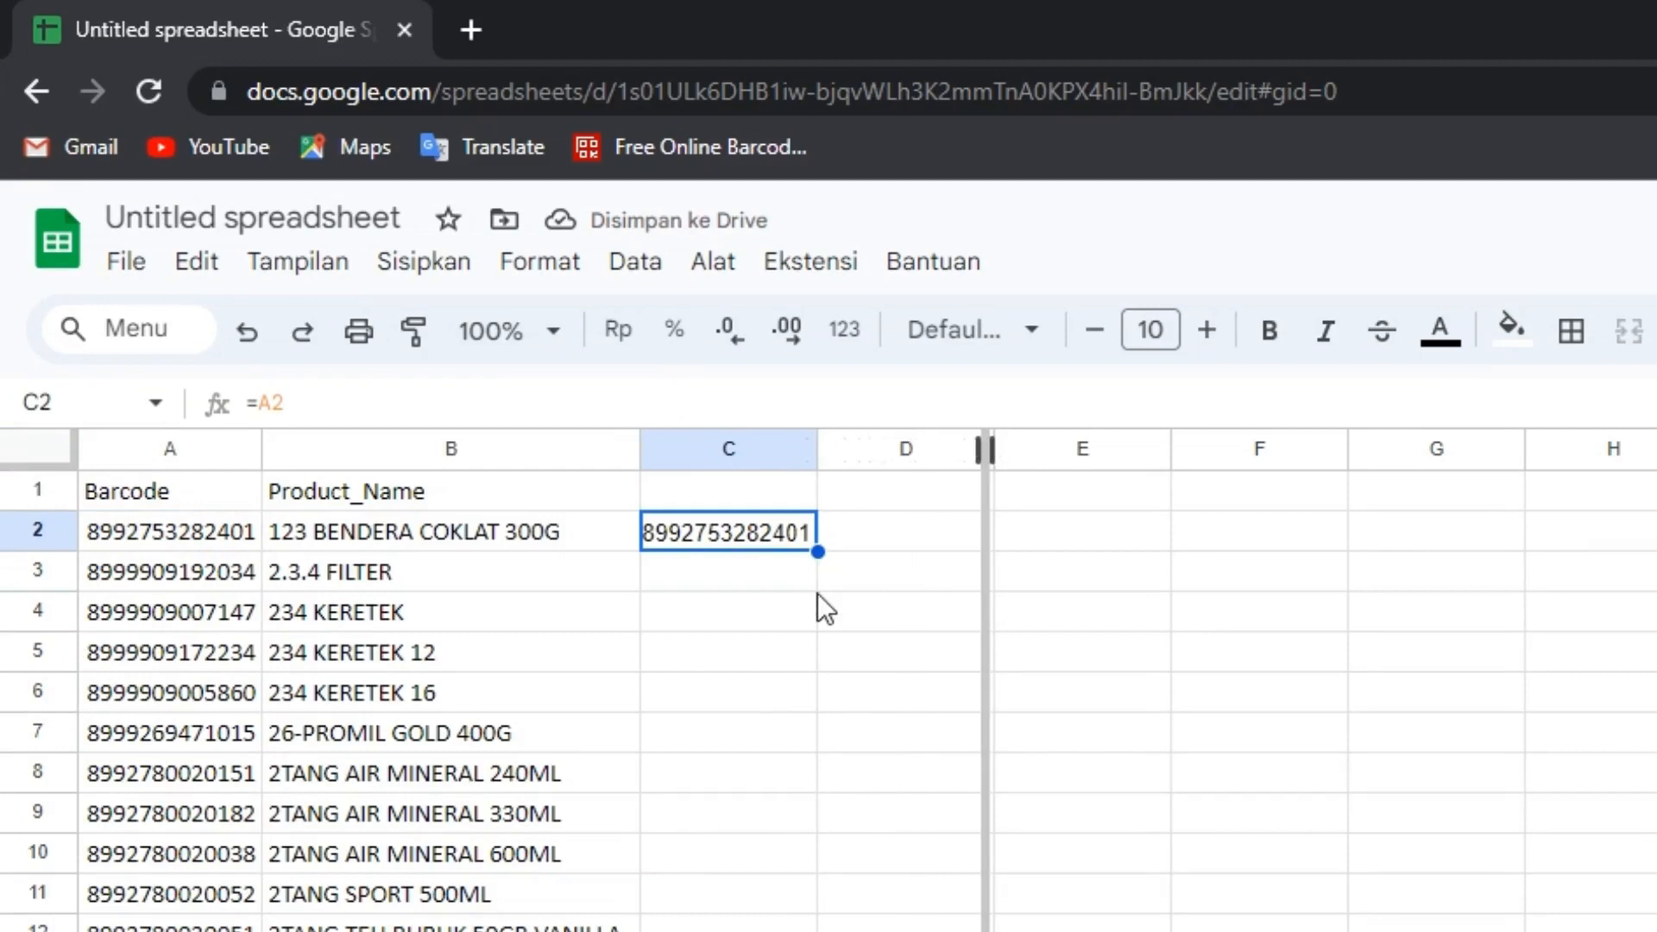
click(861, 611)
Step: Apply the Libre Barcode EAN13 Text font to cell C2
click(873, 544)
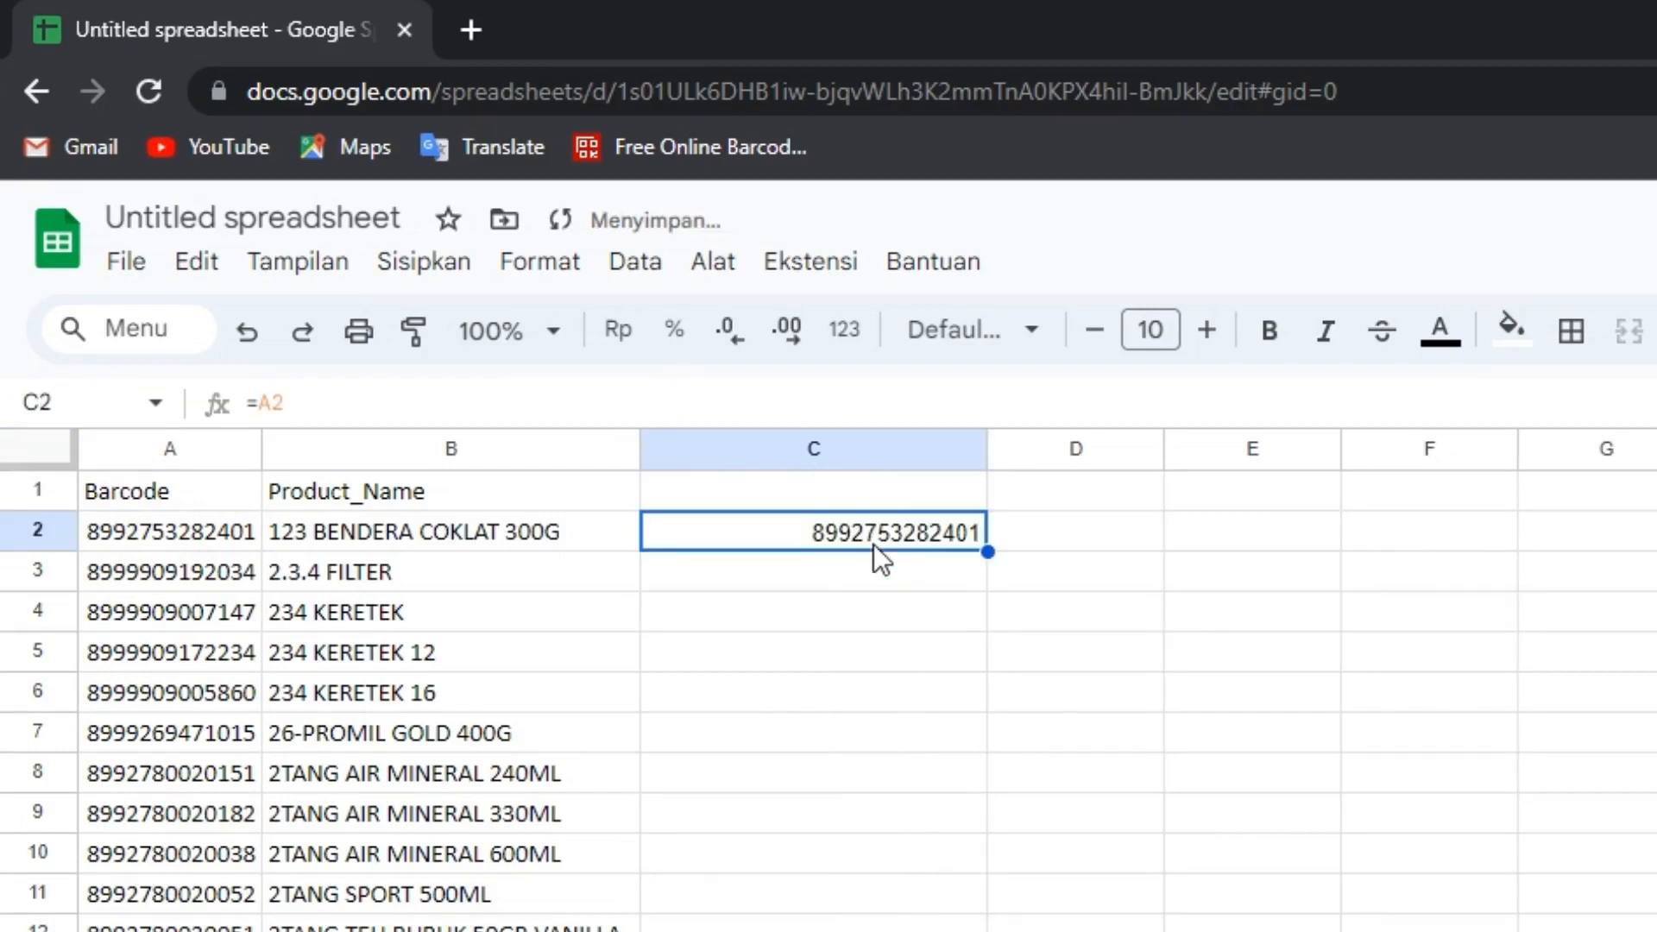
click(1031, 332)
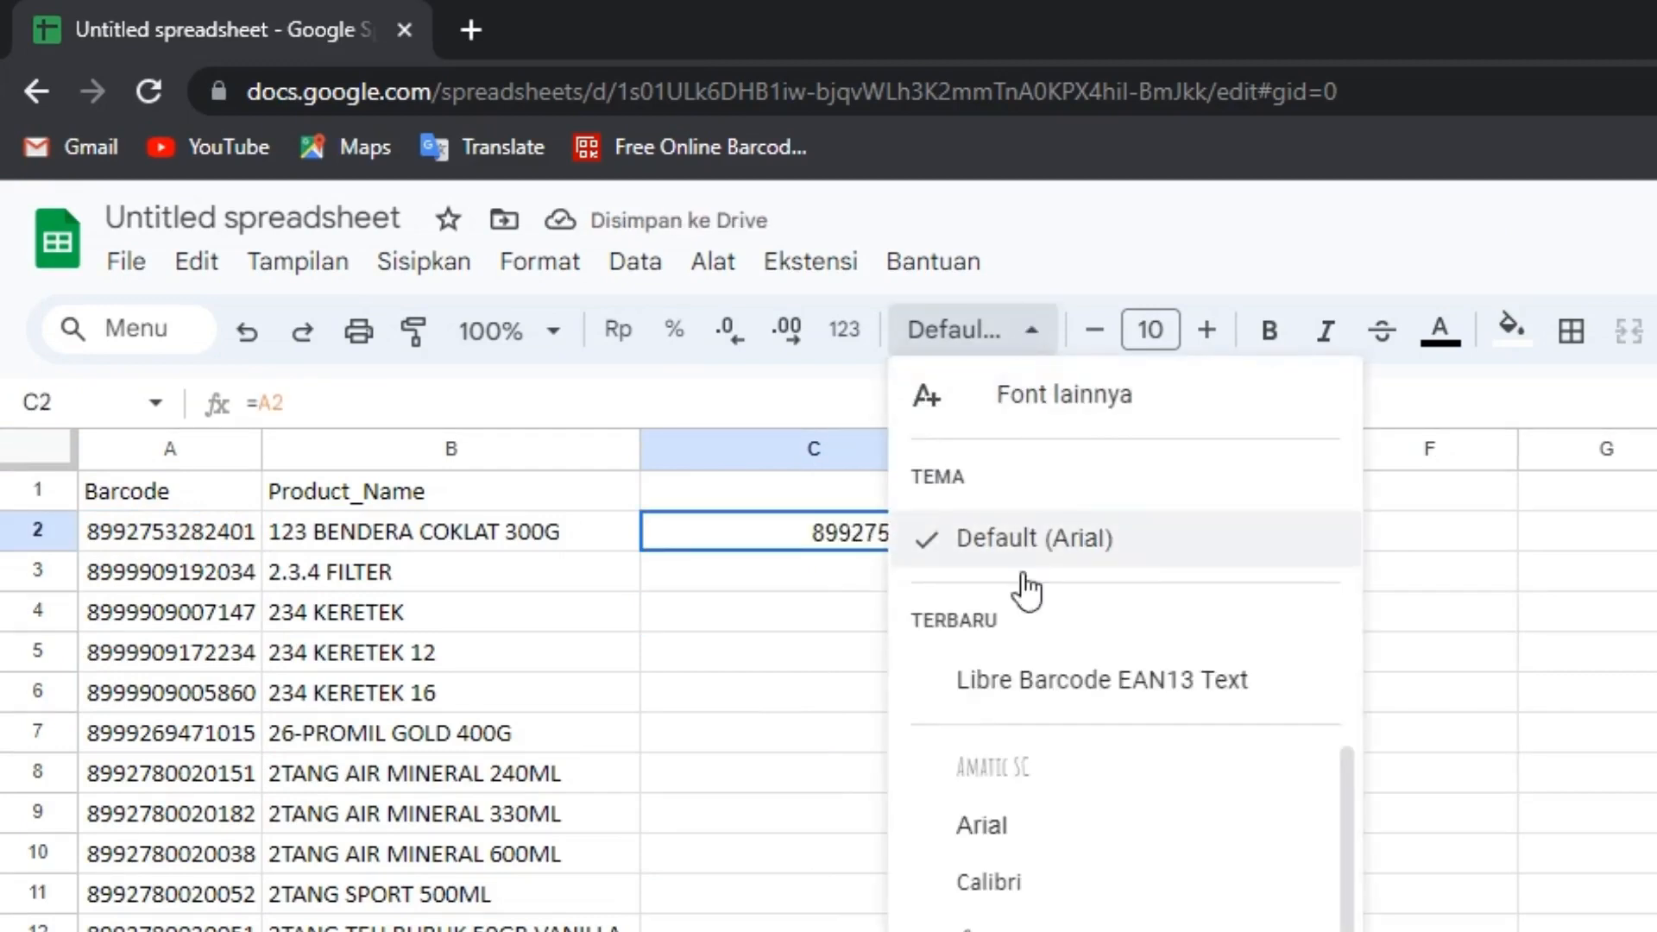
click(1058, 685)
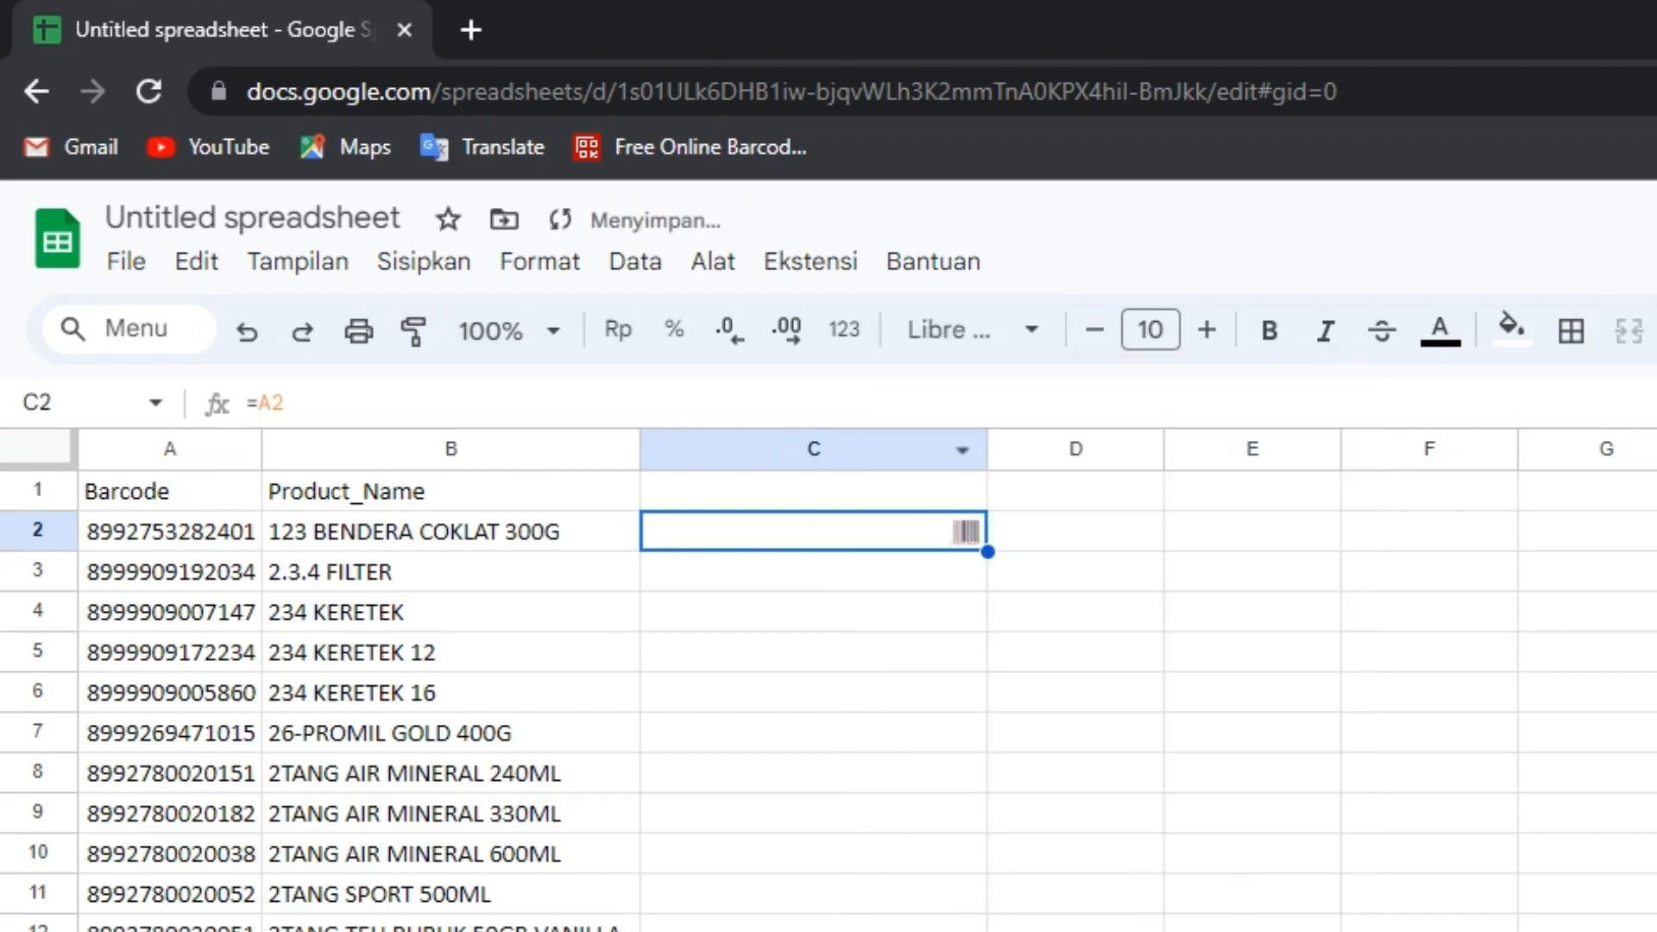
Step: Enlarge cell C2 by widening column C and increasing row 2's height, and set its font size to 36
drag(989, 448, 1199, 446)
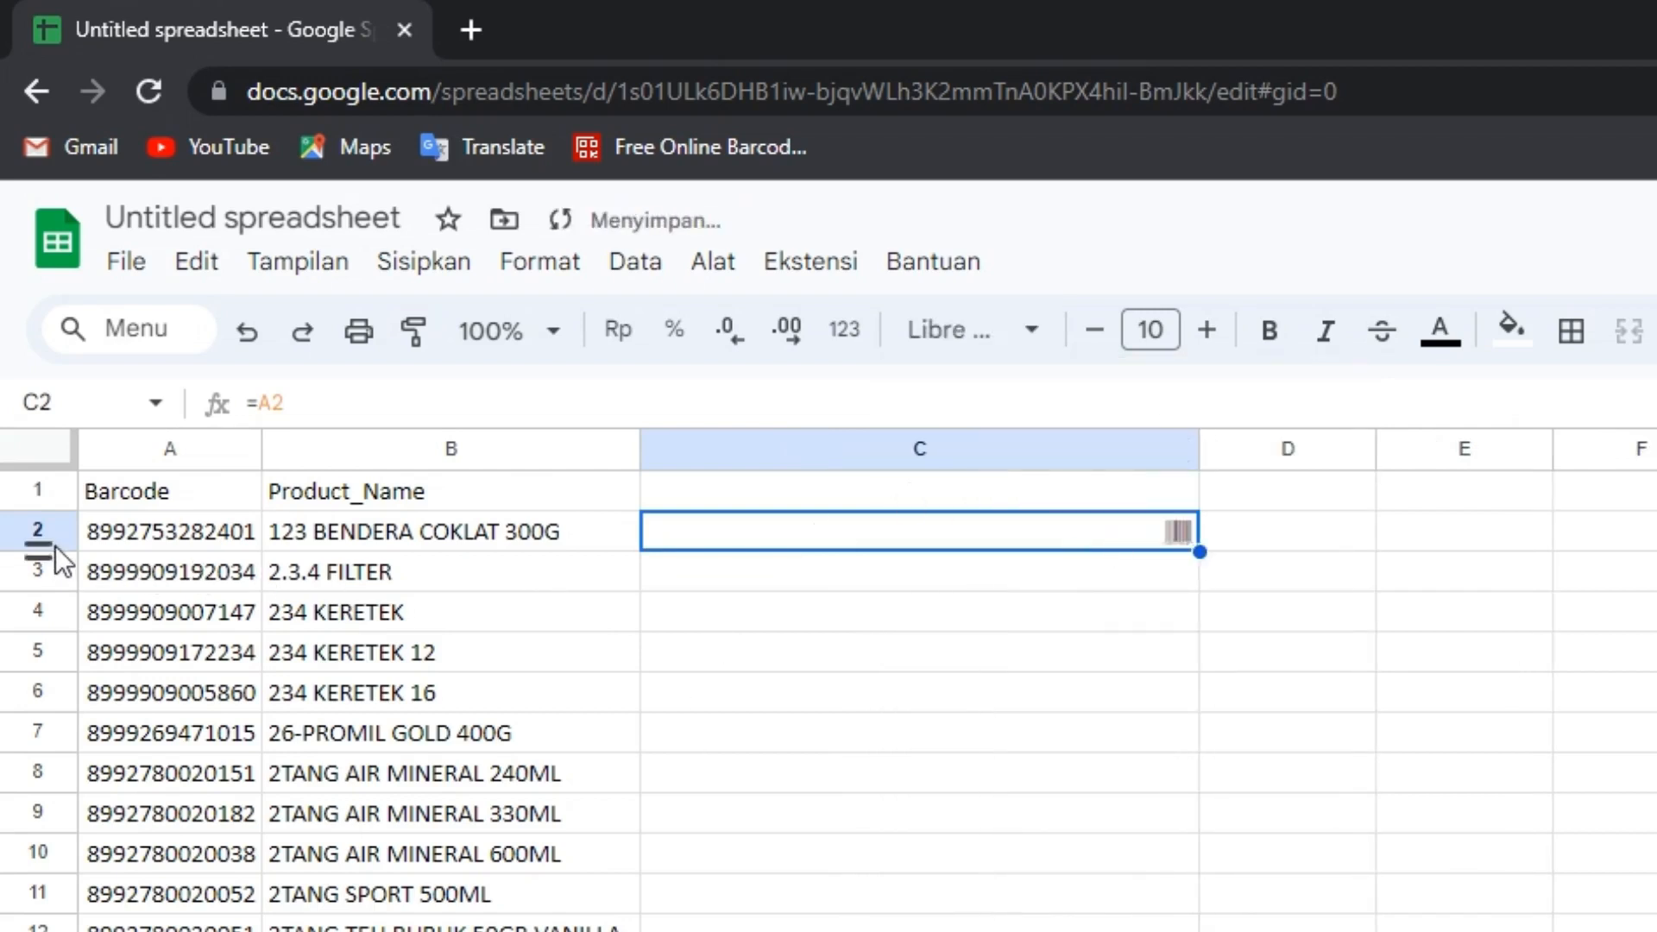
drag(34, 552, 33, 732)
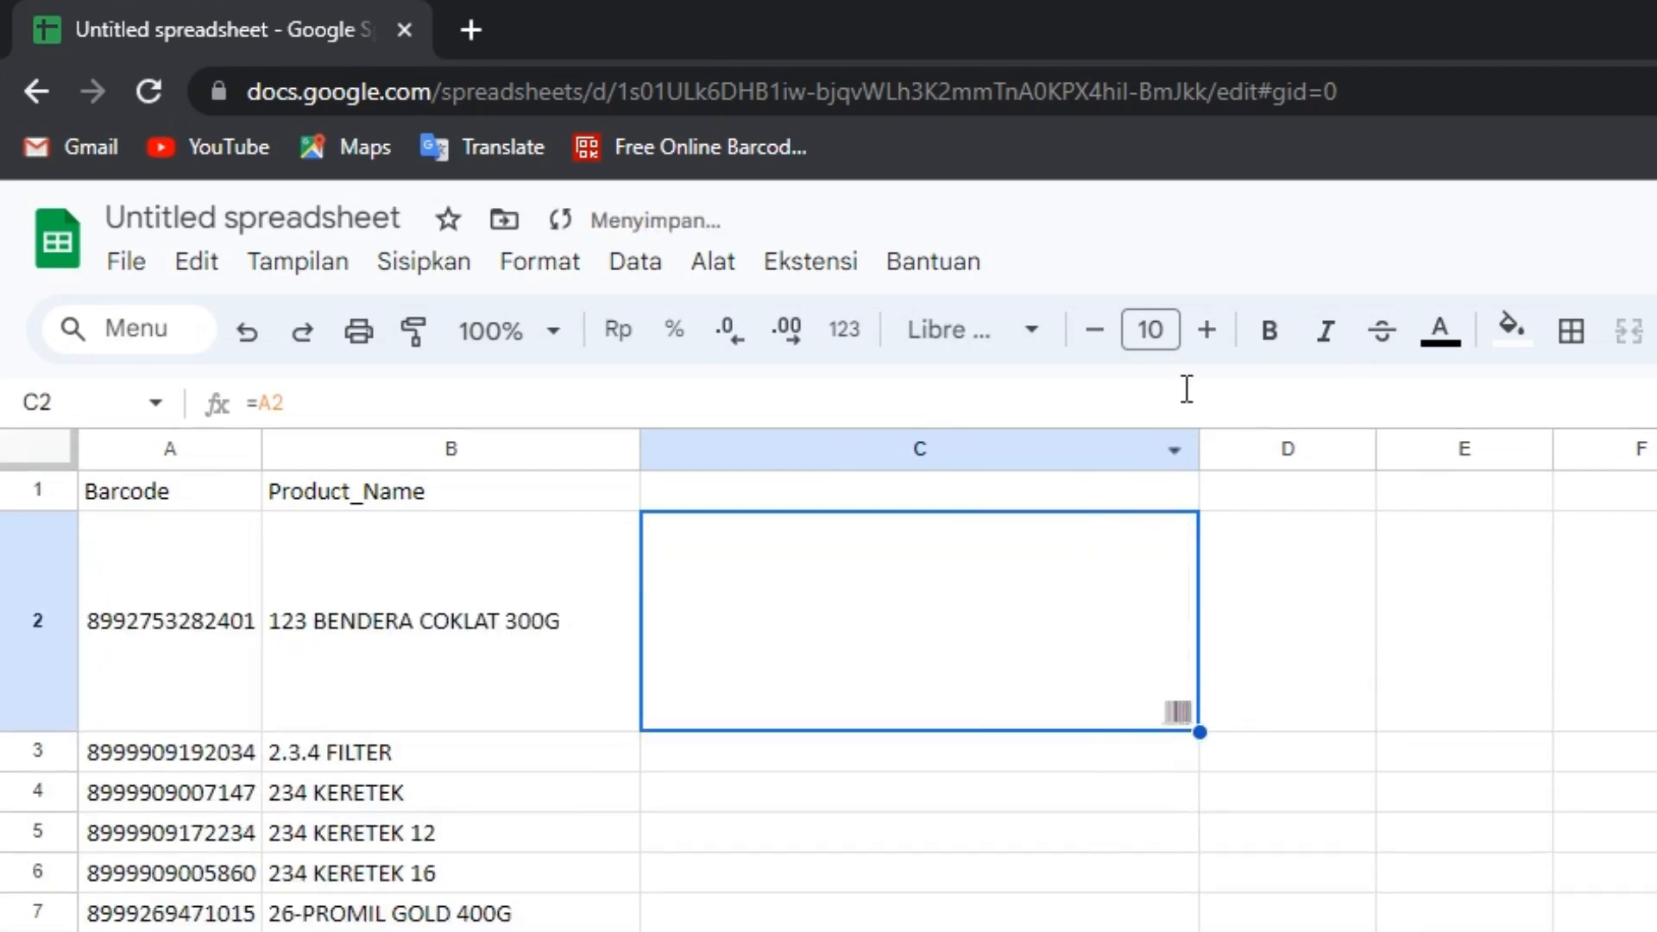
click(1158, 336)
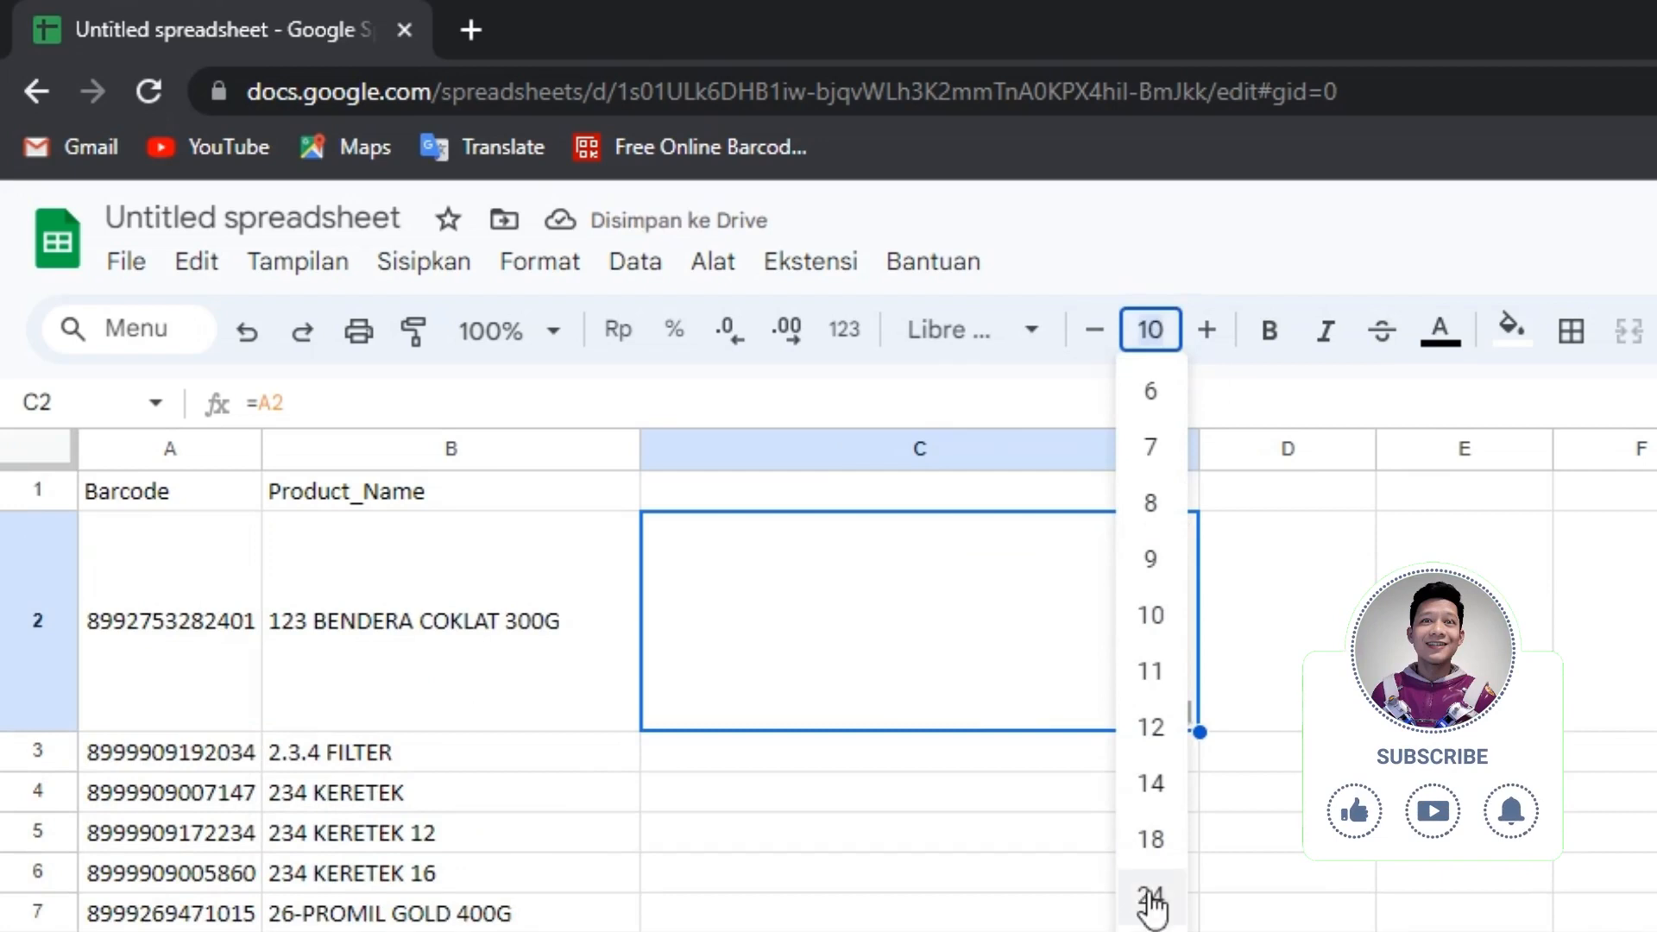
text(36)
key(Return)
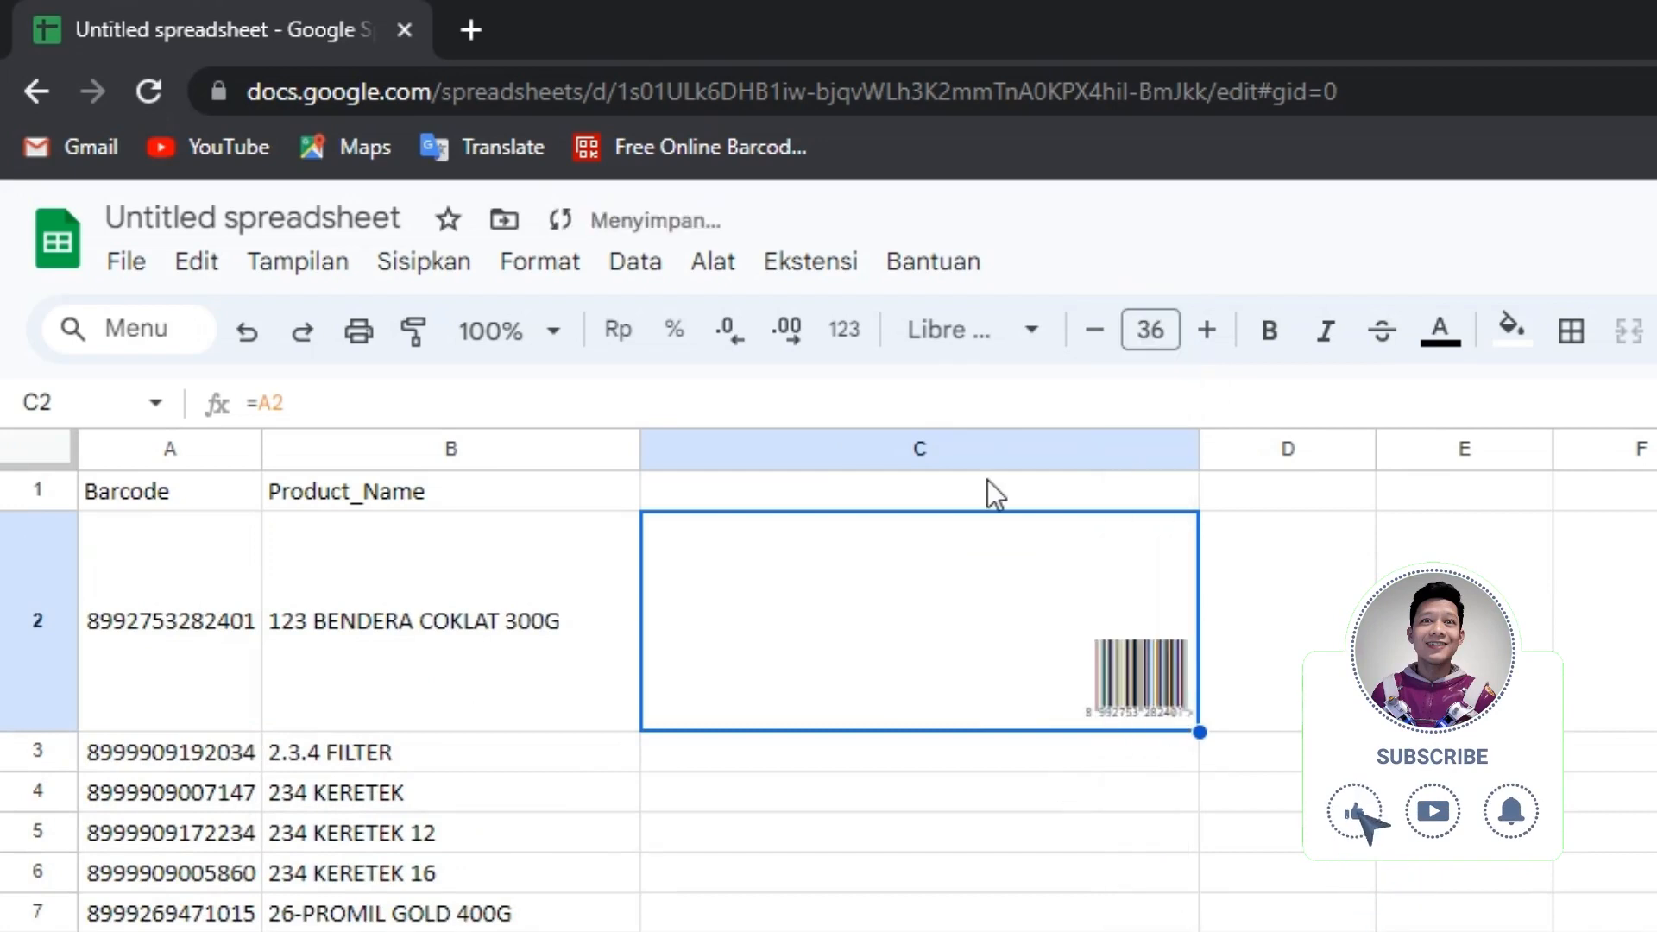
Step: Set the font size of cell C2 to 60 and center its barcode horizontally
click(1151, 335)
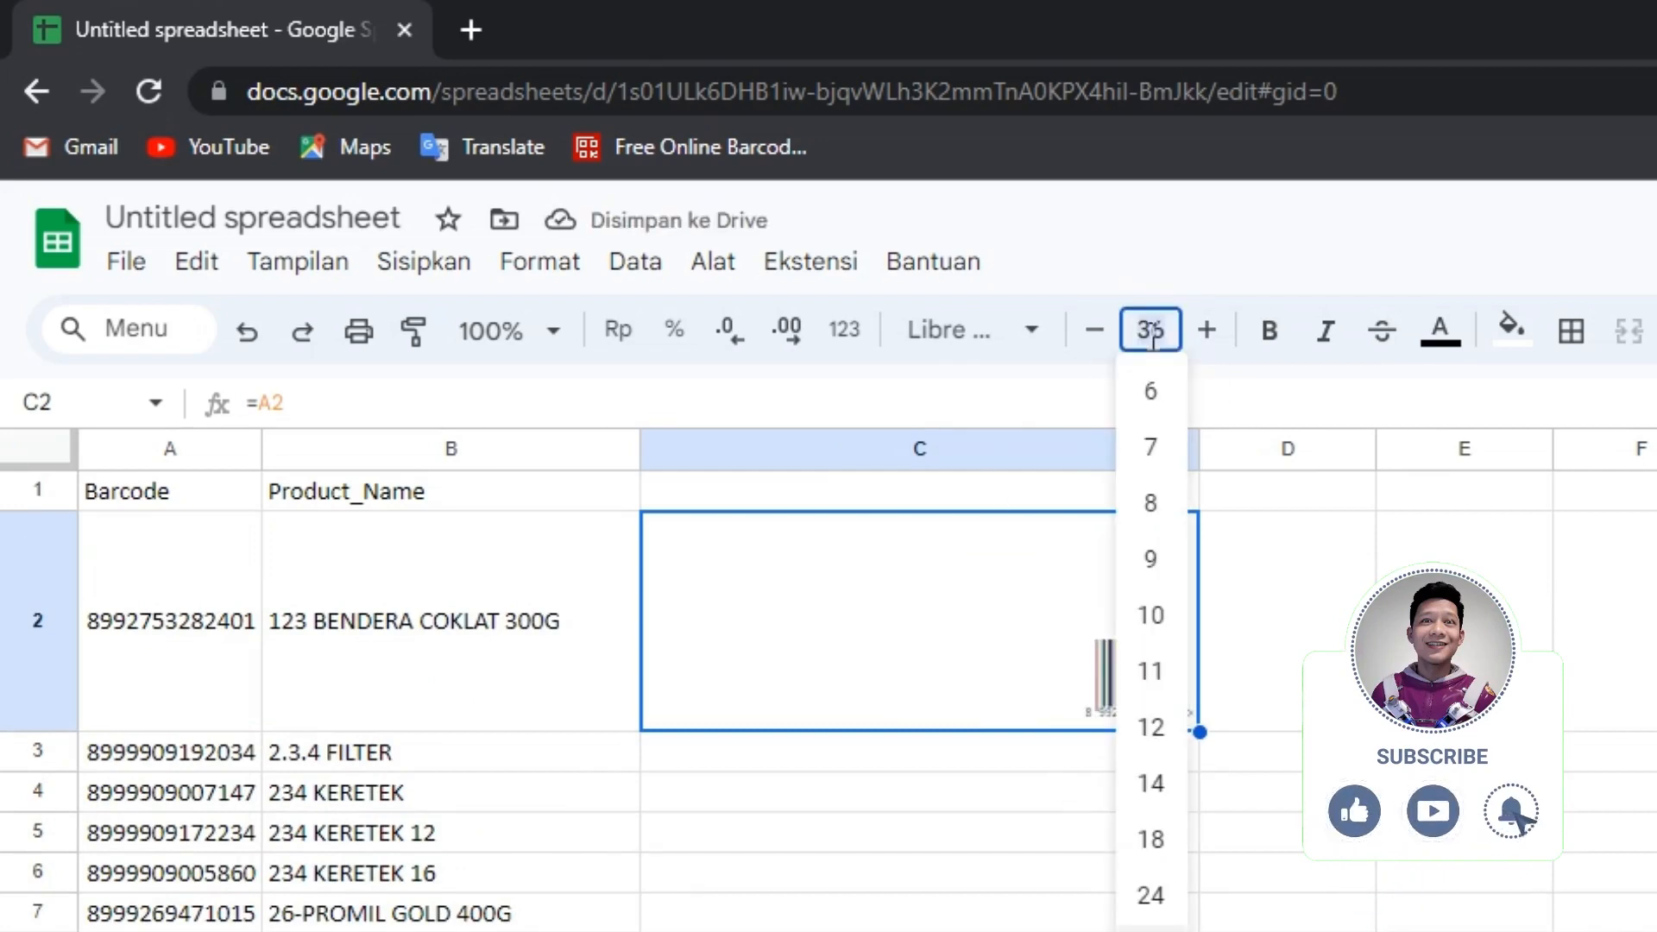
text(60)
key(Return)
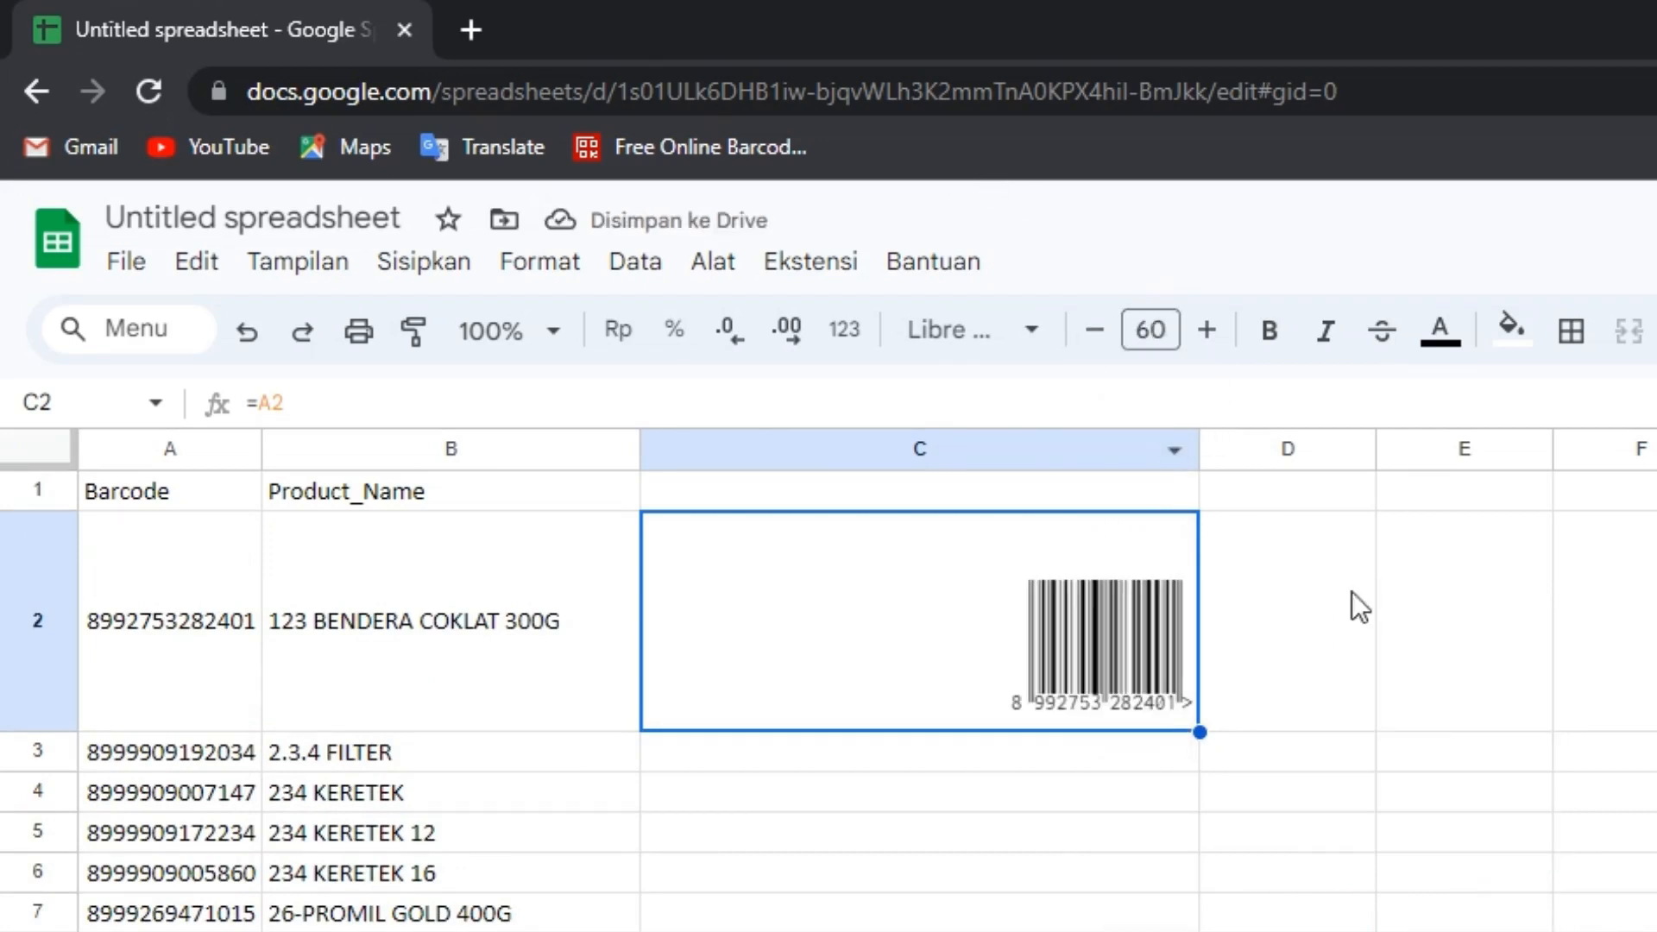
click(1361, 815)
click(1087, 695)
key(ctrl+shift+e)
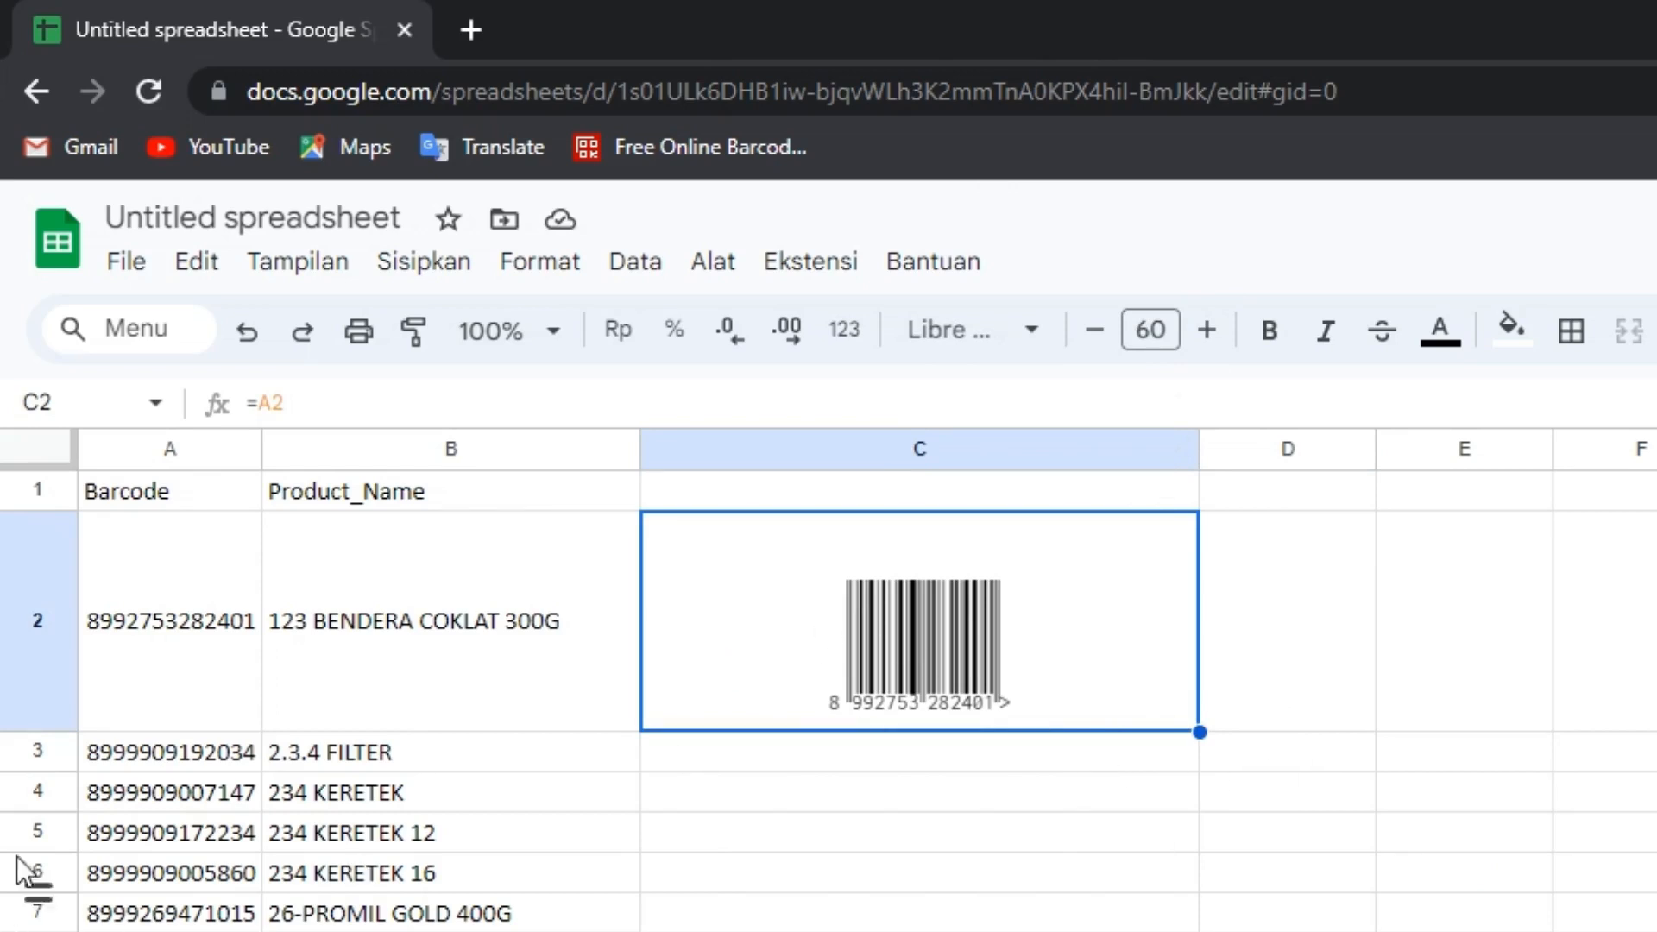
Step: Reduce row 2 to about a third of its height and clear the formula from cell C2
drag(41, 732, 39, 577)
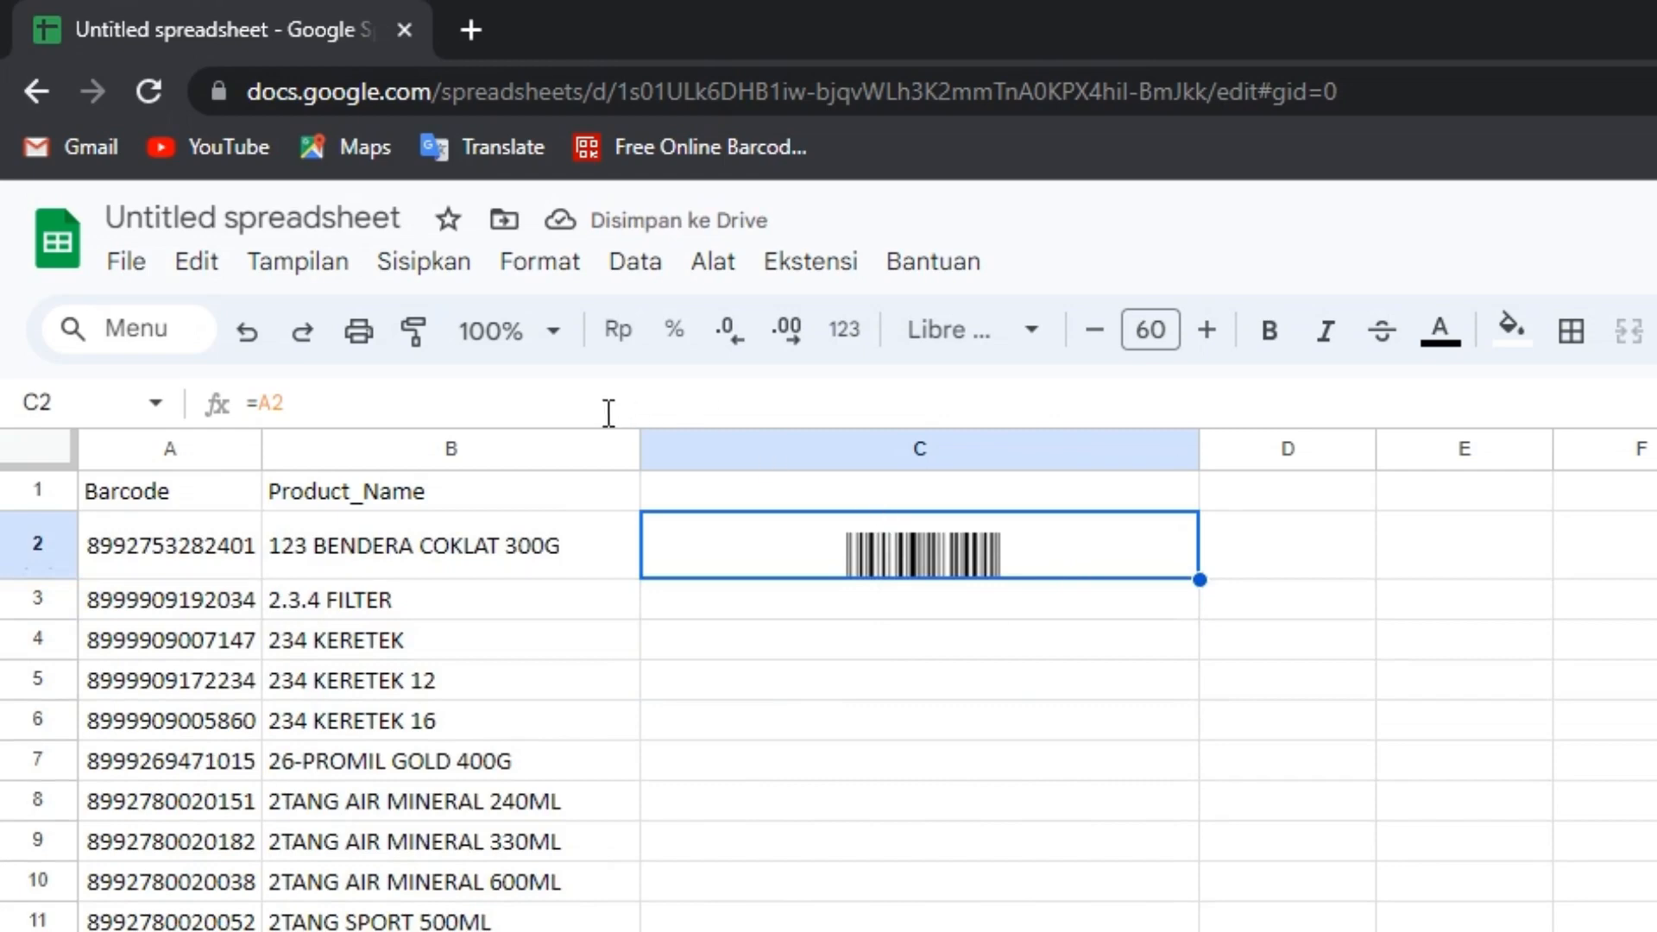
double_click(607, 411)
key(BackSpace)
key(BackSpace)
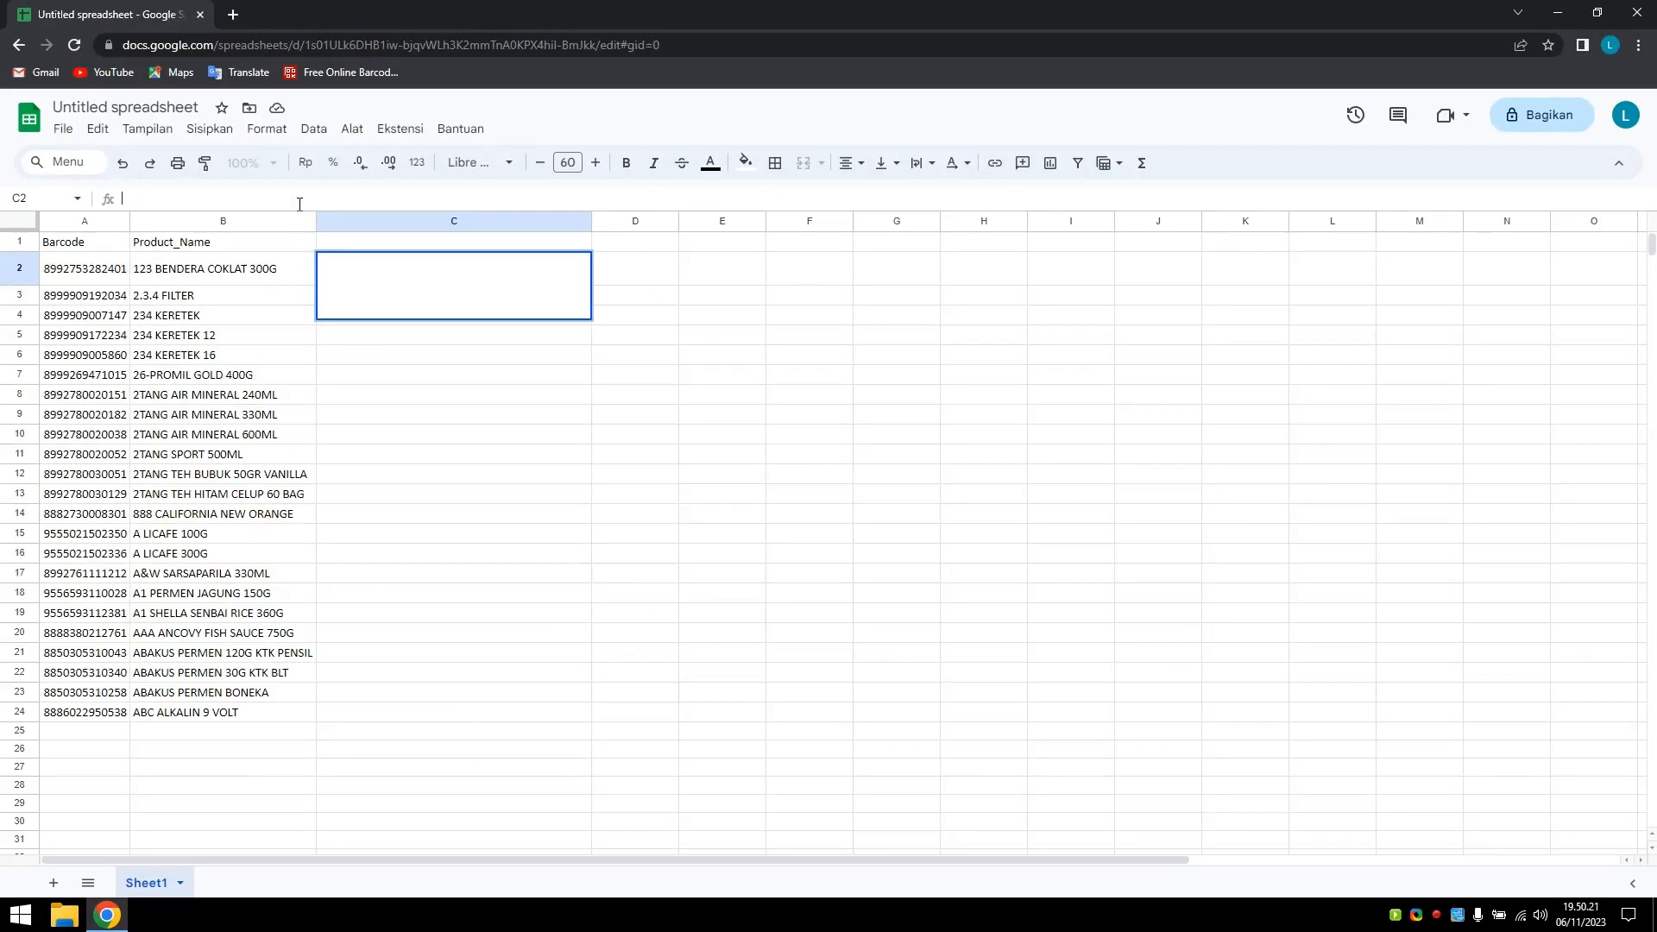
Step: Open the bookmarked TEC-IT Free Online Barcode Generator in a new browser tab
click(231, 15)
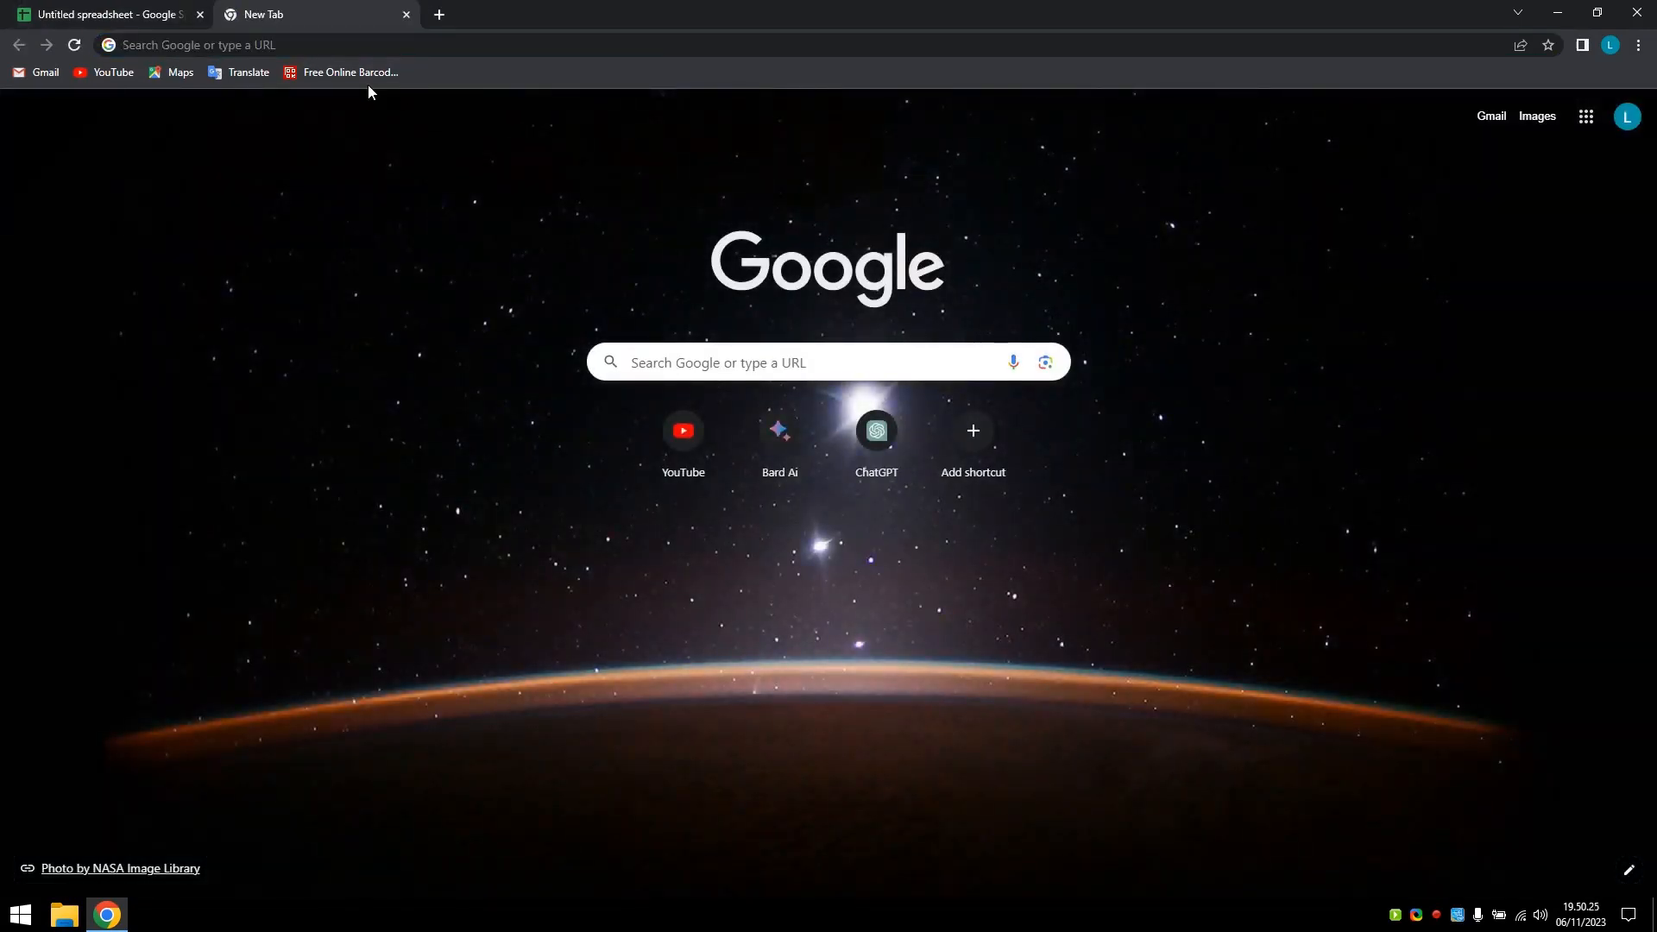
click(360, 78)
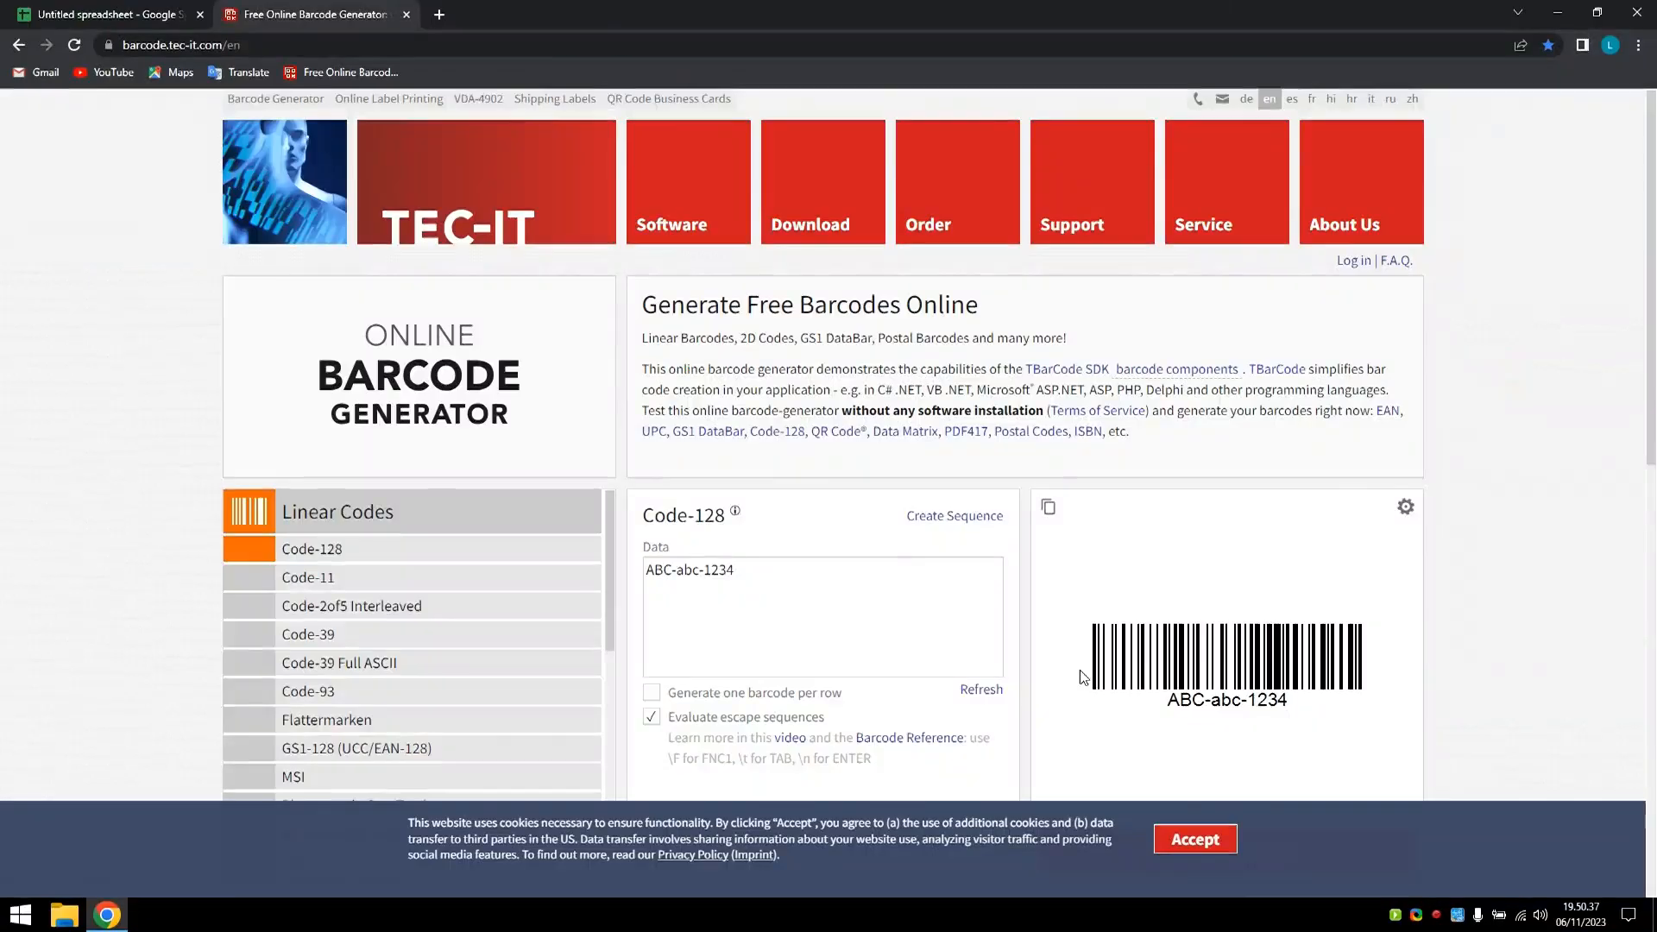
scroll(457, 528, down, 5)
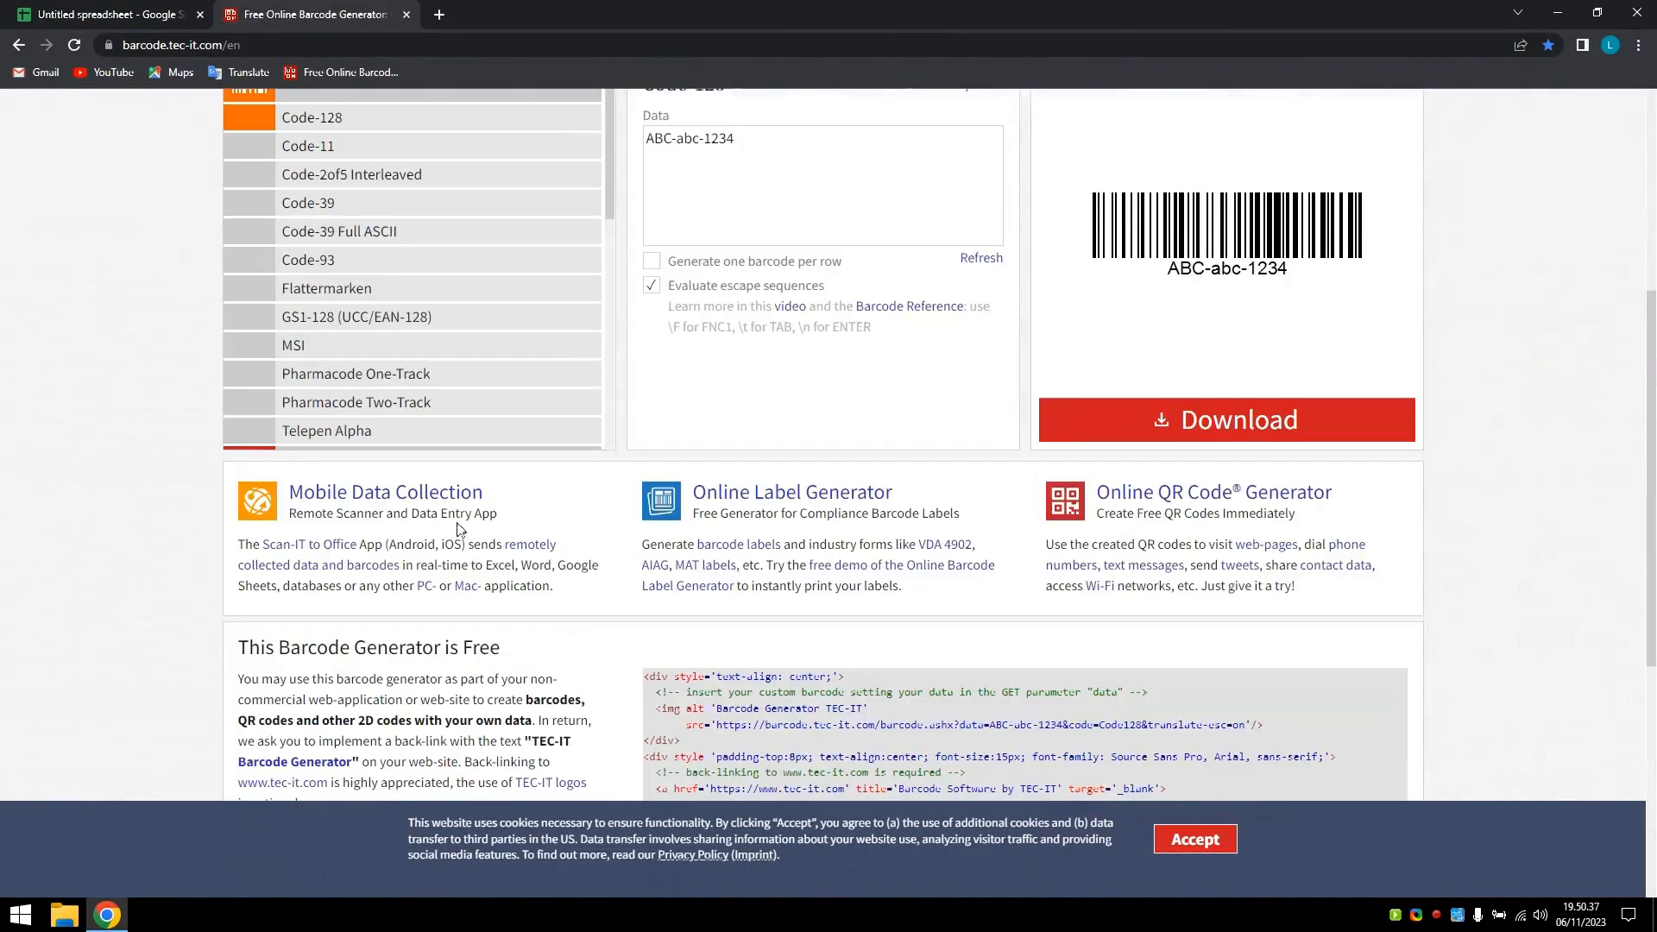
scroll(625, 322, up, 3)
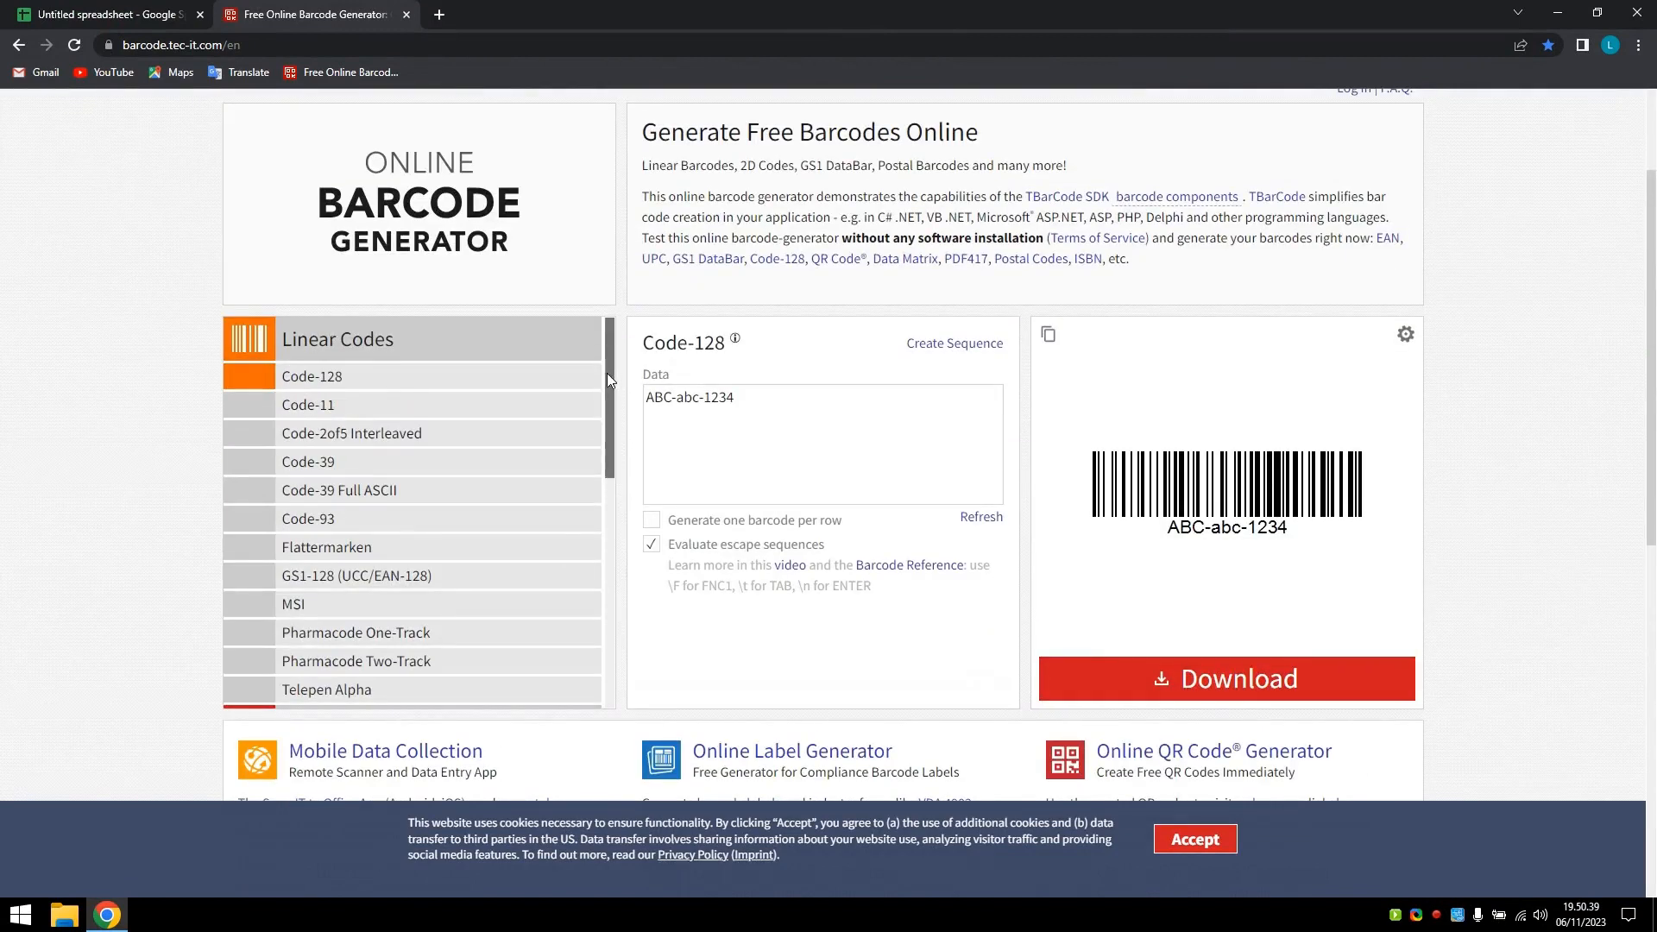
Step: Choose the EAN-13 barcode type from the EAN / UPC category of the barcode generator
drag(608, 373, 607, 597)
scroll(607, 598, down, 1)
scroll(609, 578, up, 6)
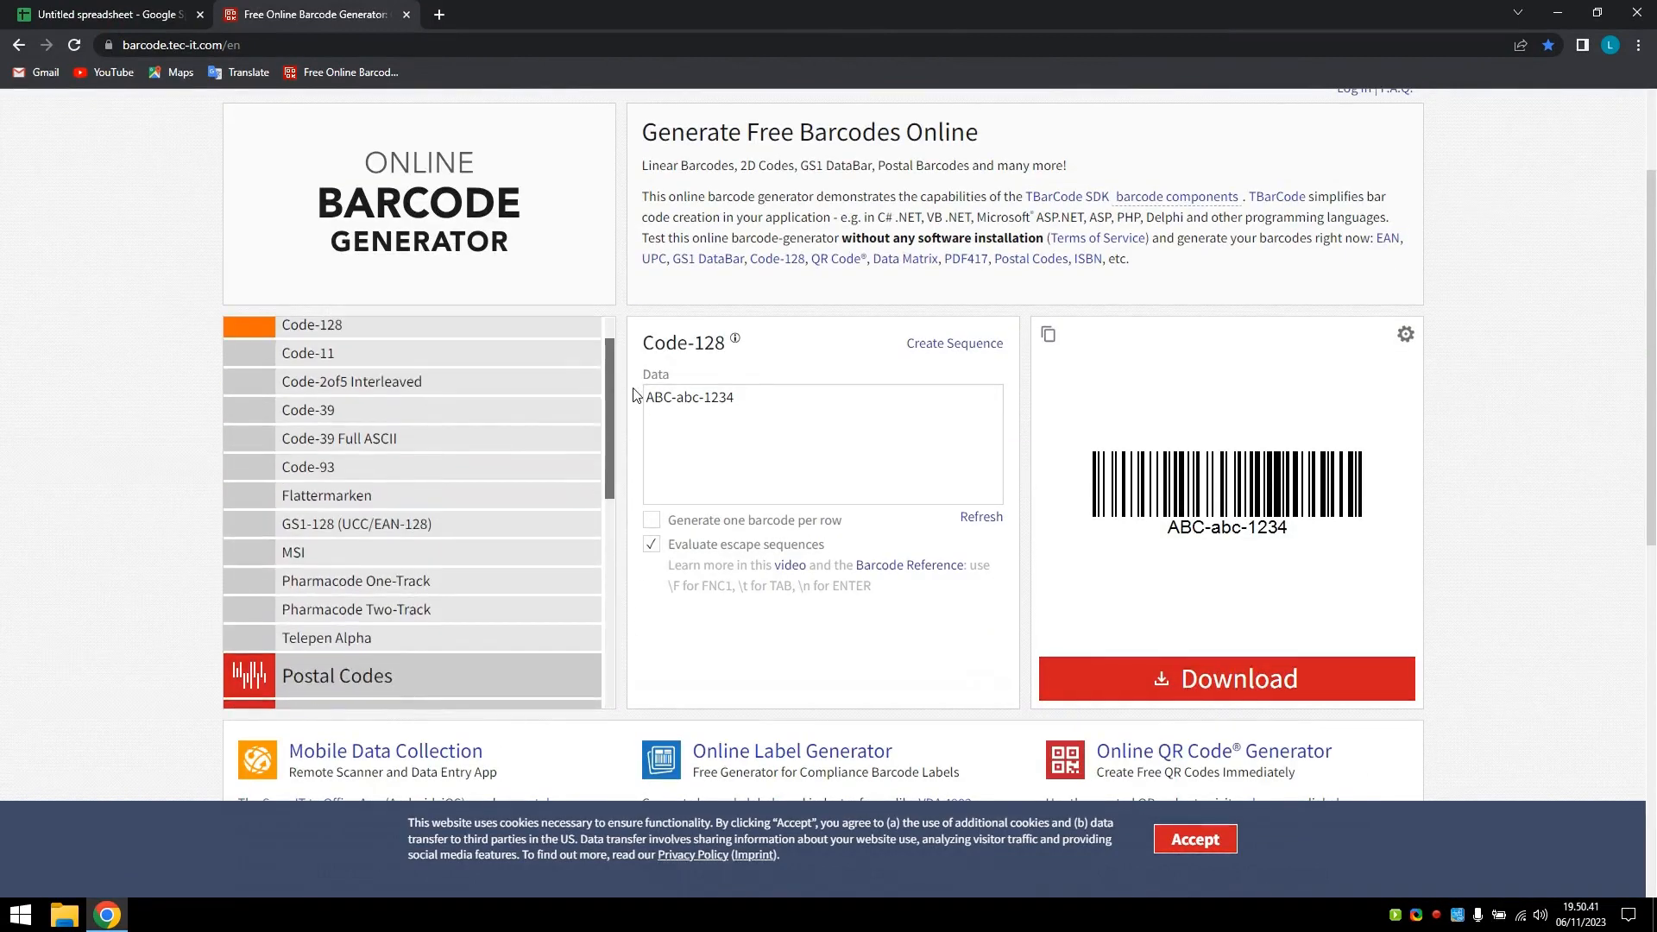
scroll(614, 542, down, 4)
scroll(615, 545, up, 6)
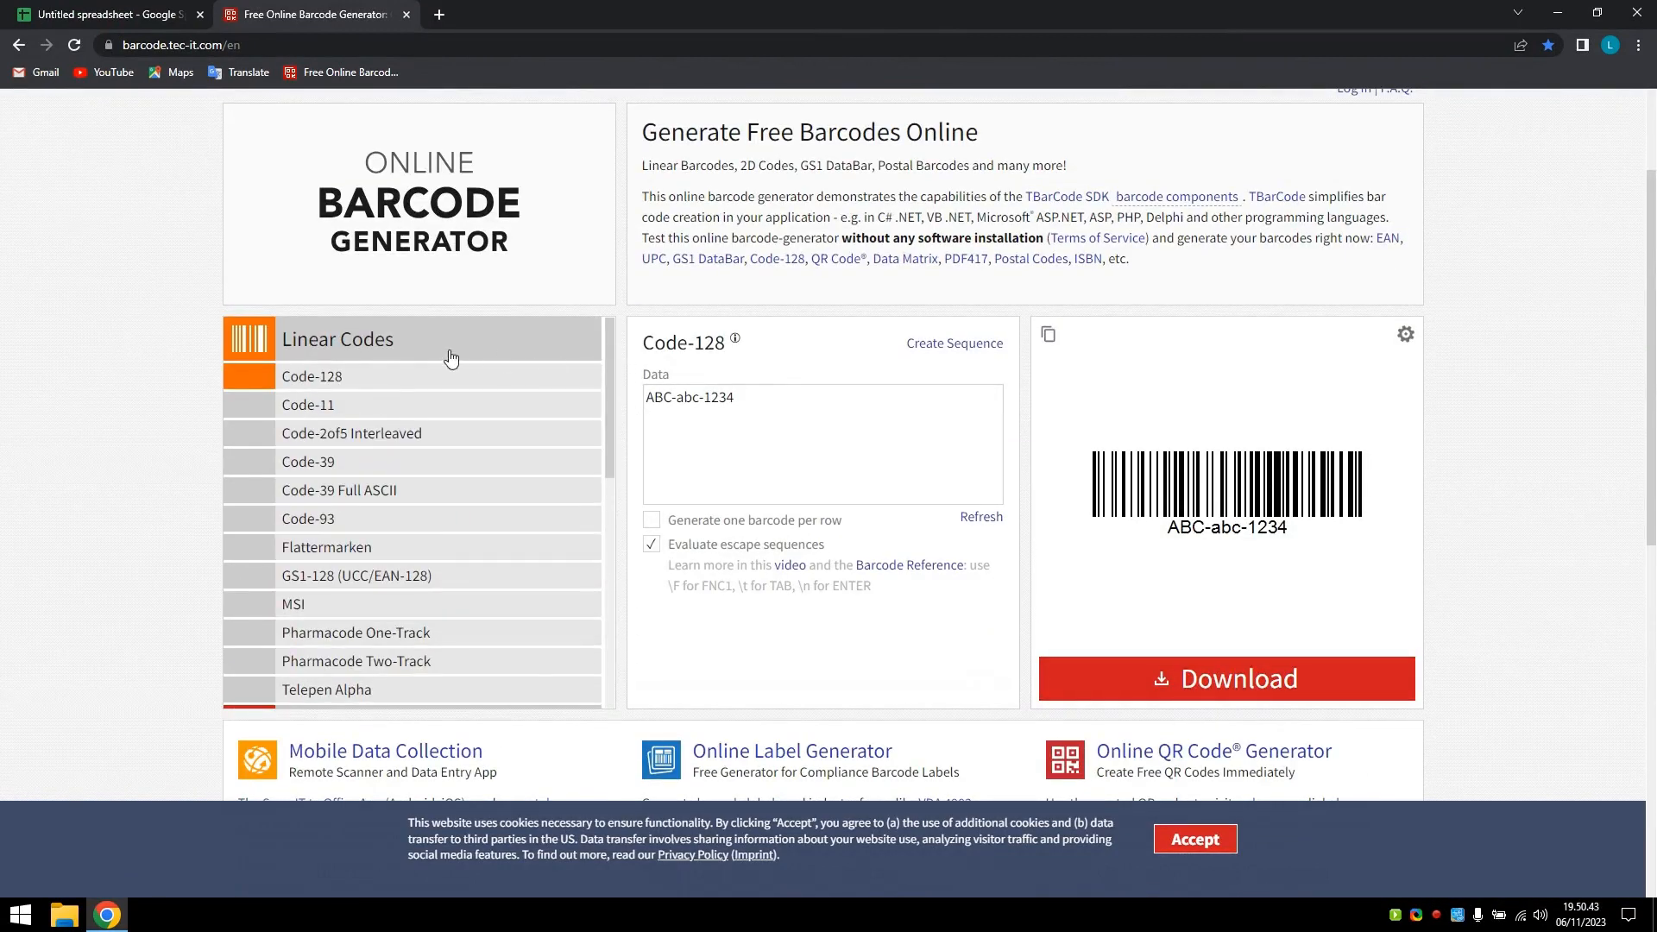
click(448, 356)
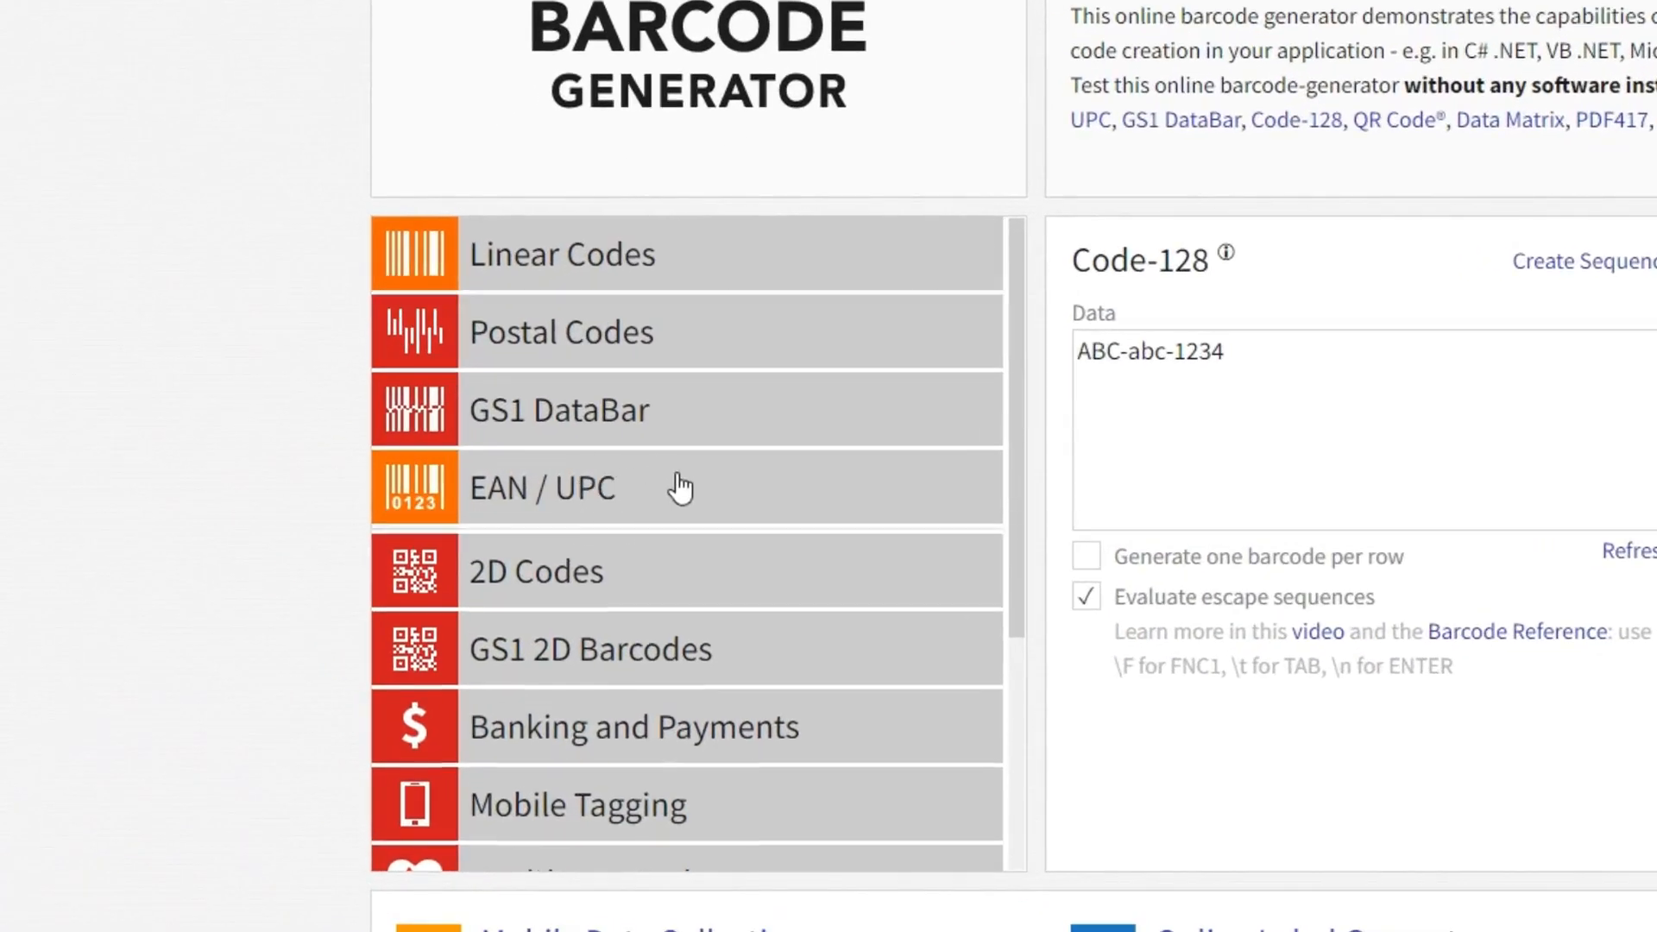
click(681, 488)
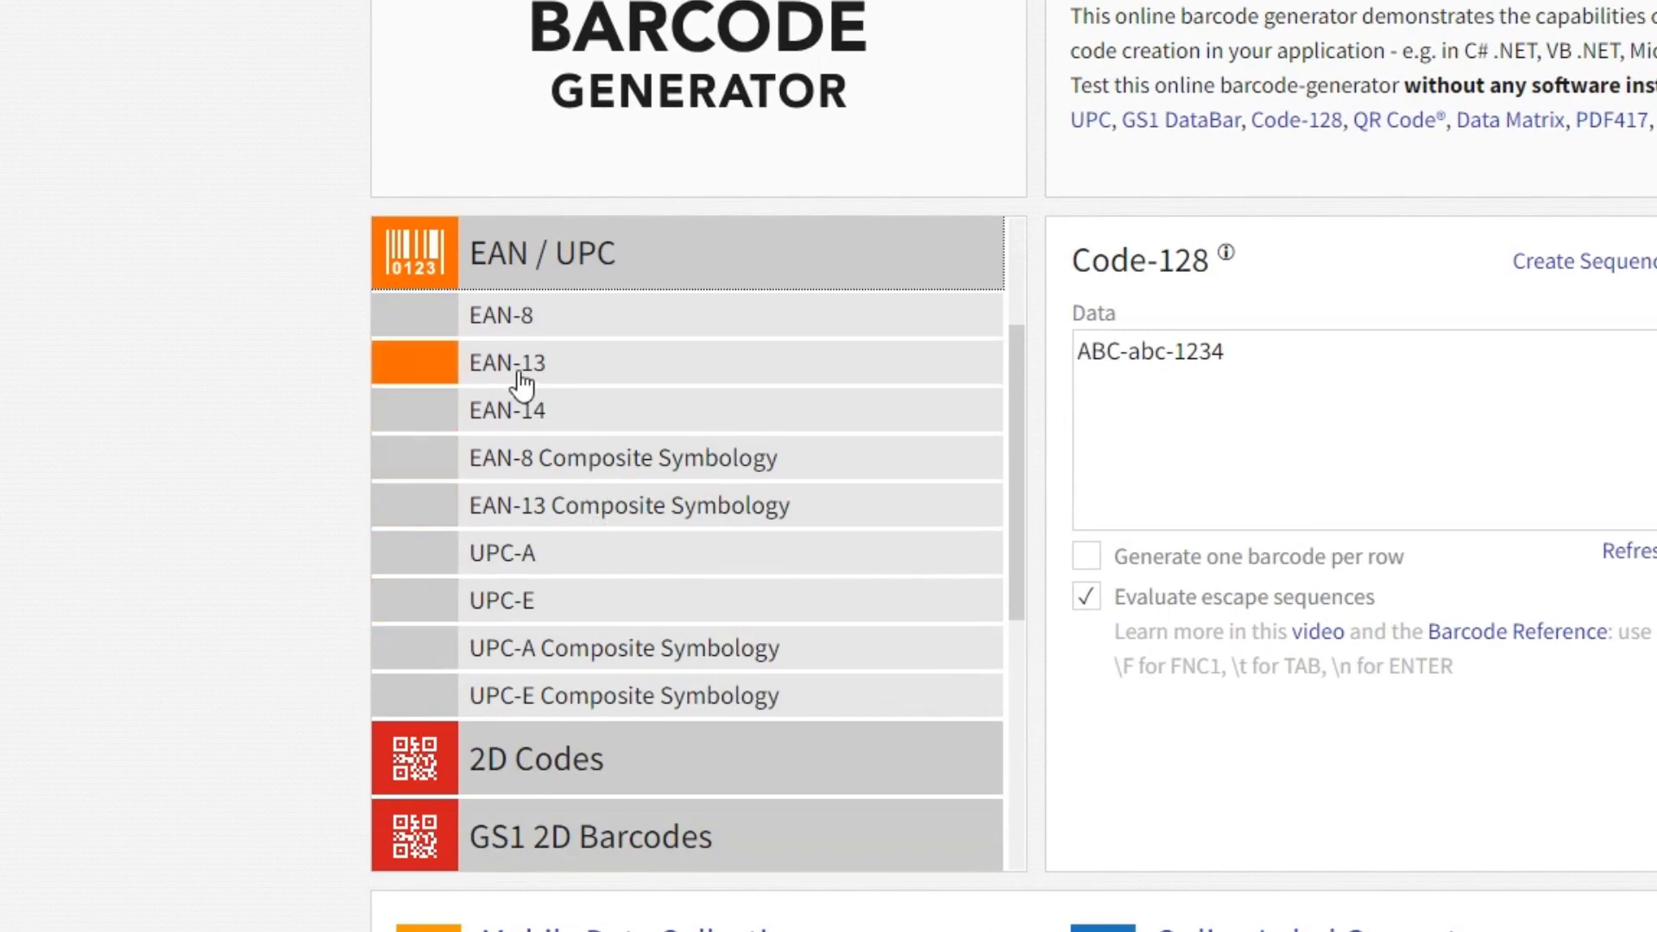
click(522, 382)
click(313, 418)
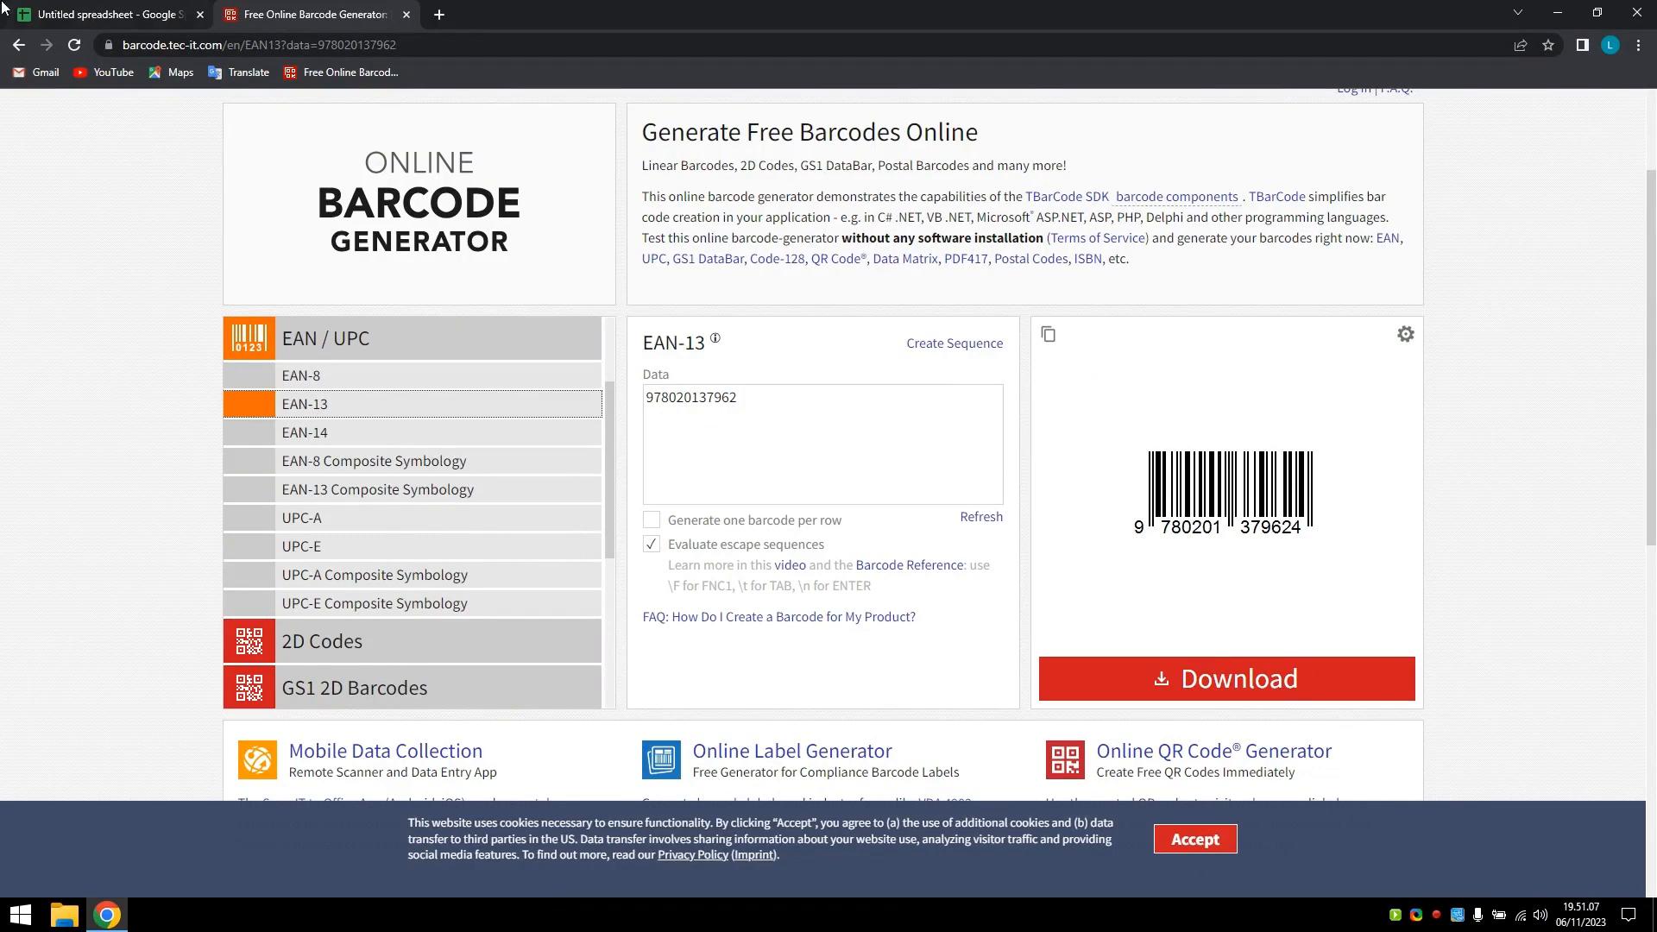
Step: Copy the full link to the generated EAN-13 barcode image from the generator
click(74, 16)
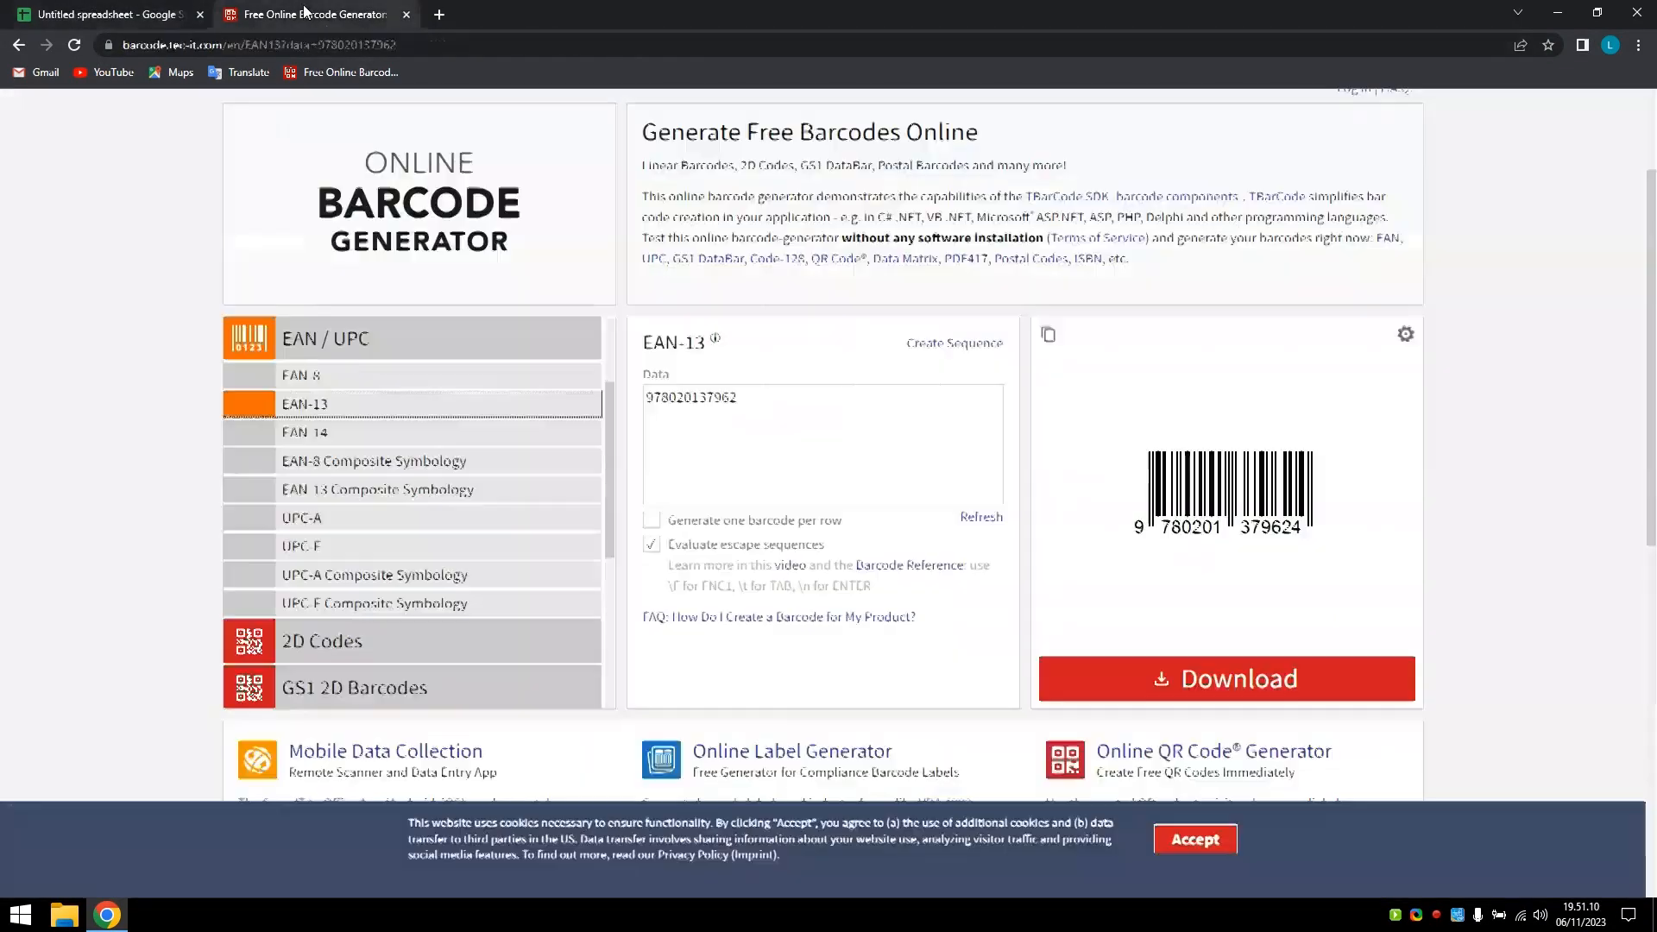
click(315, 15)
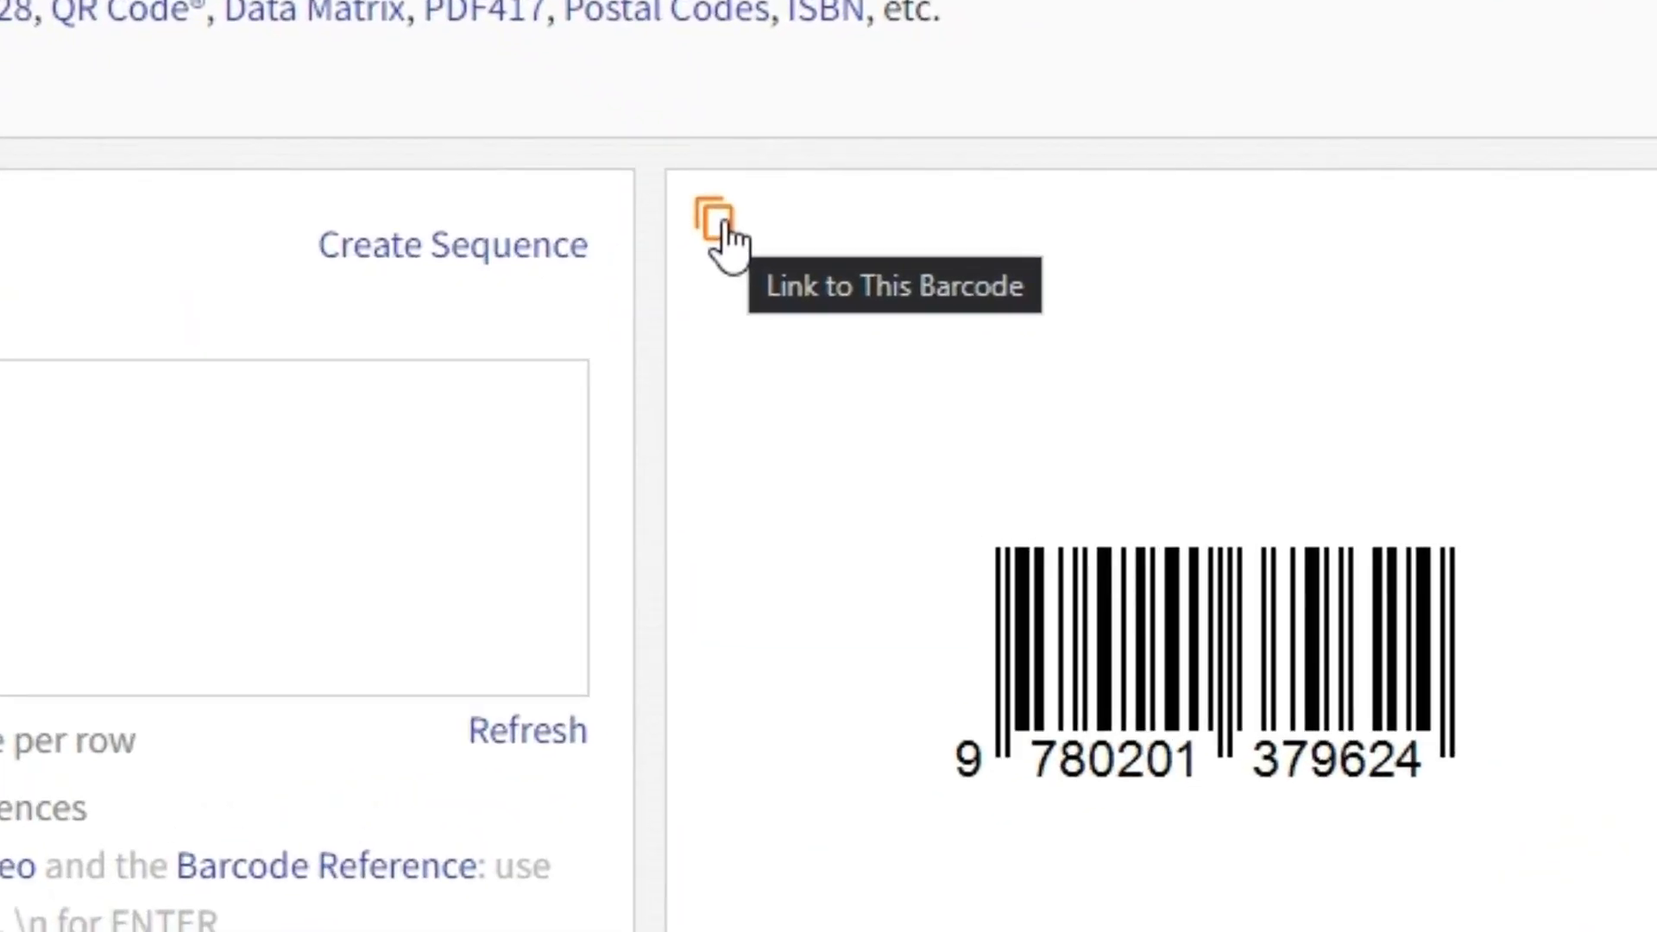
click(723, 226)
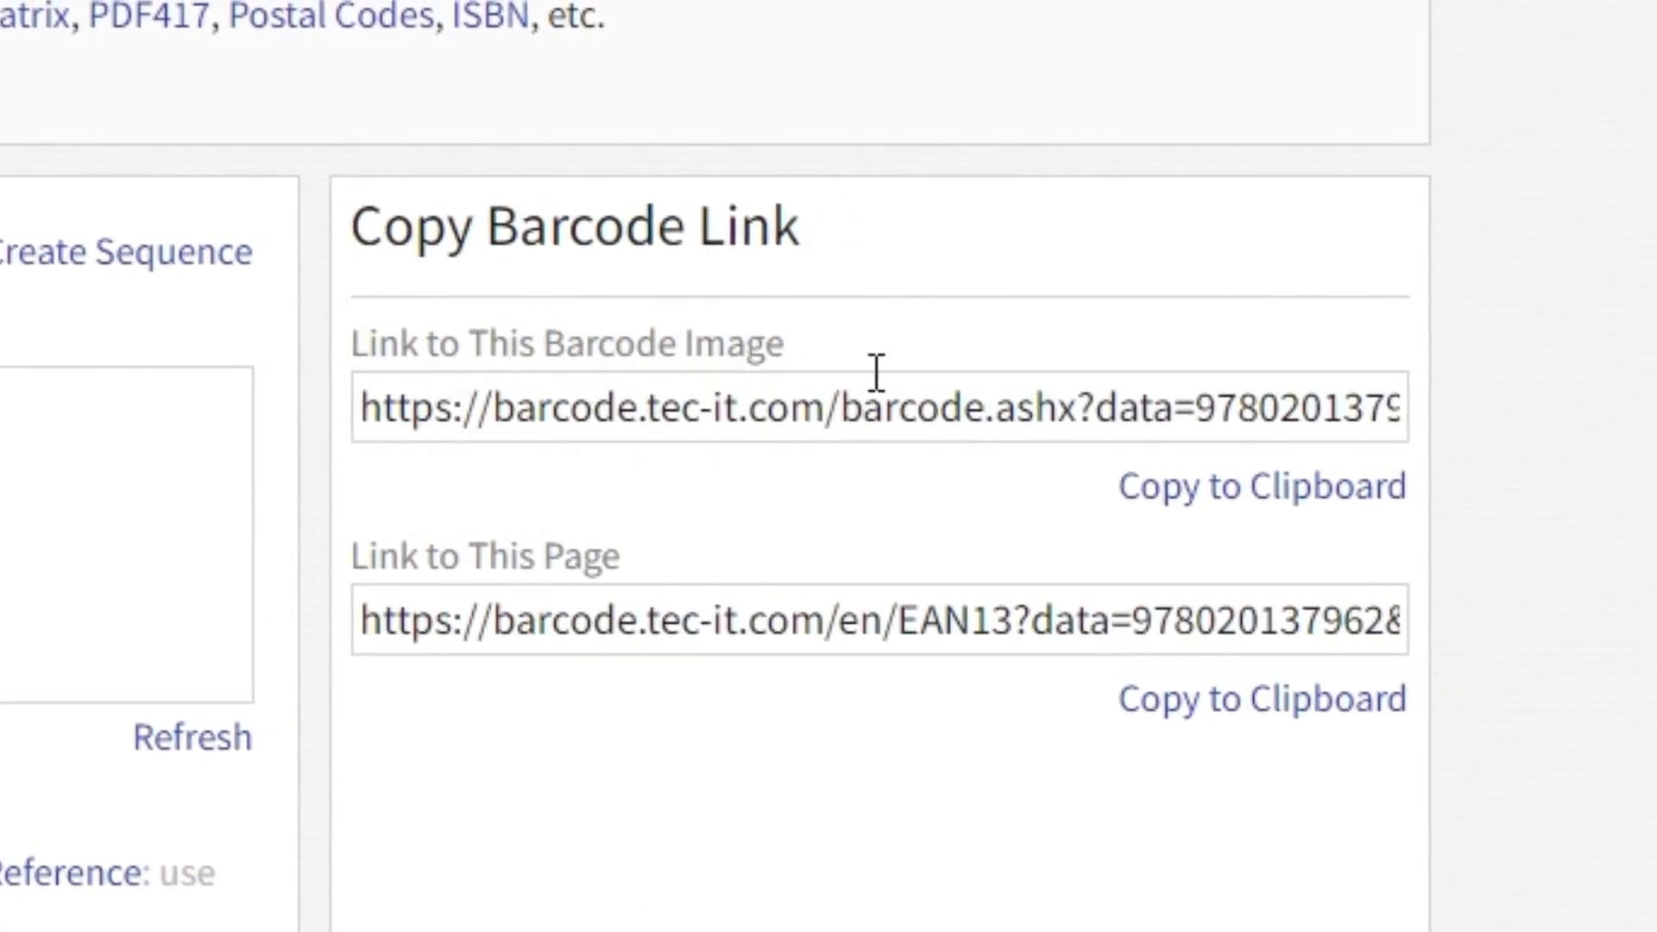
double_click(423, 404)
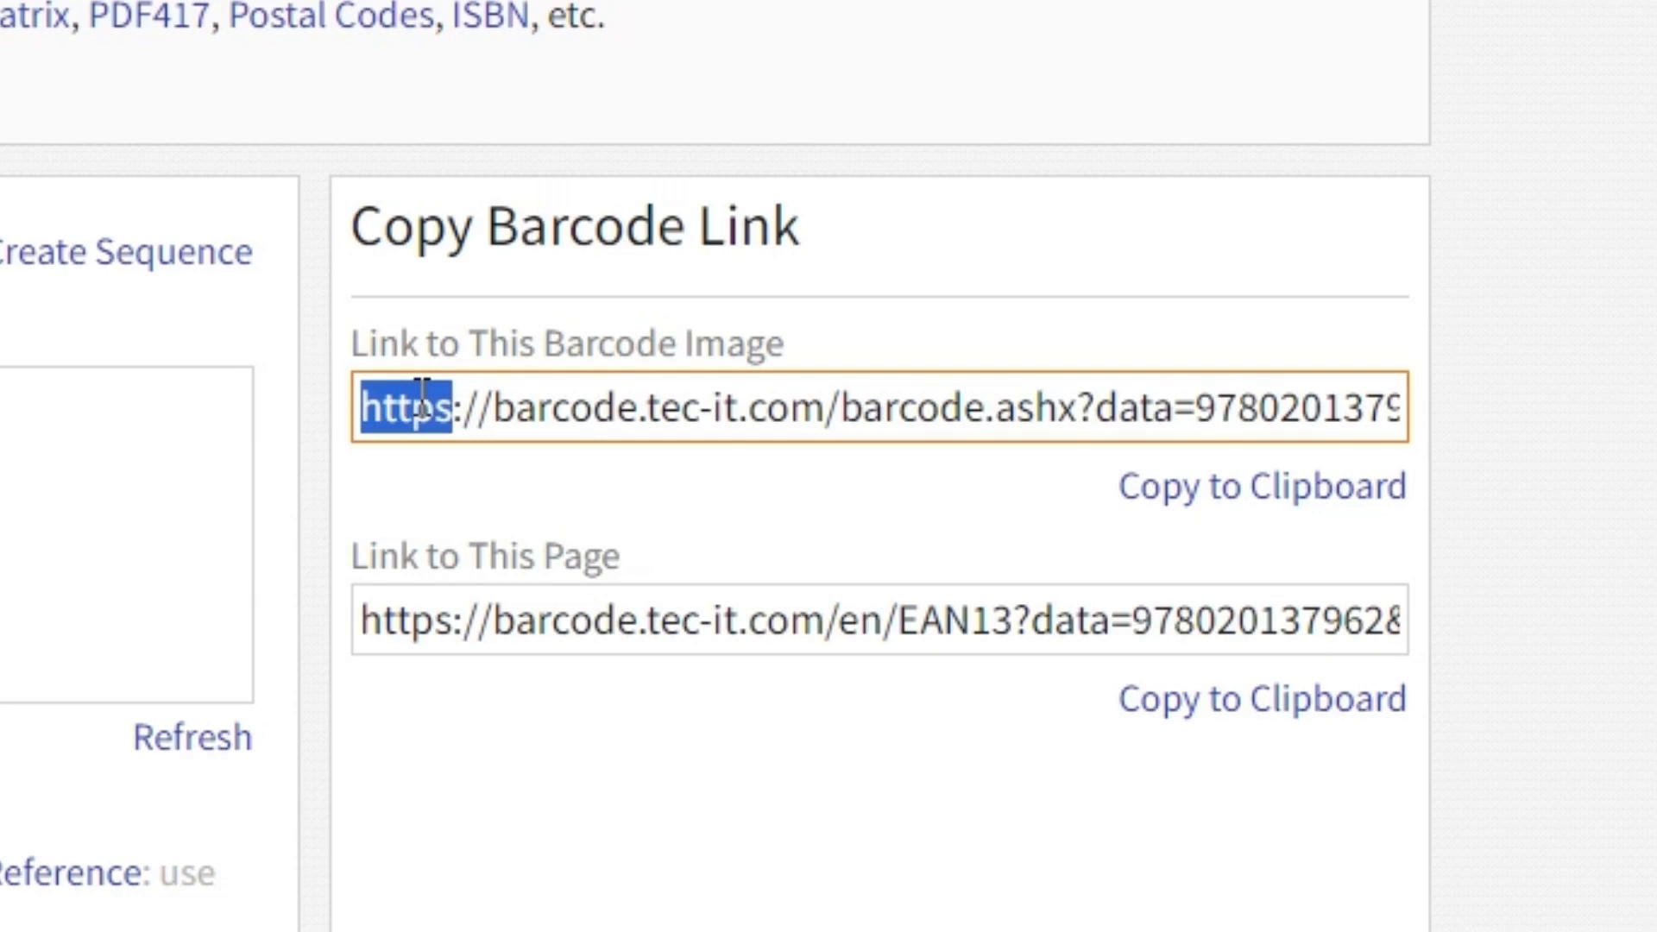
key(ctrl+a)
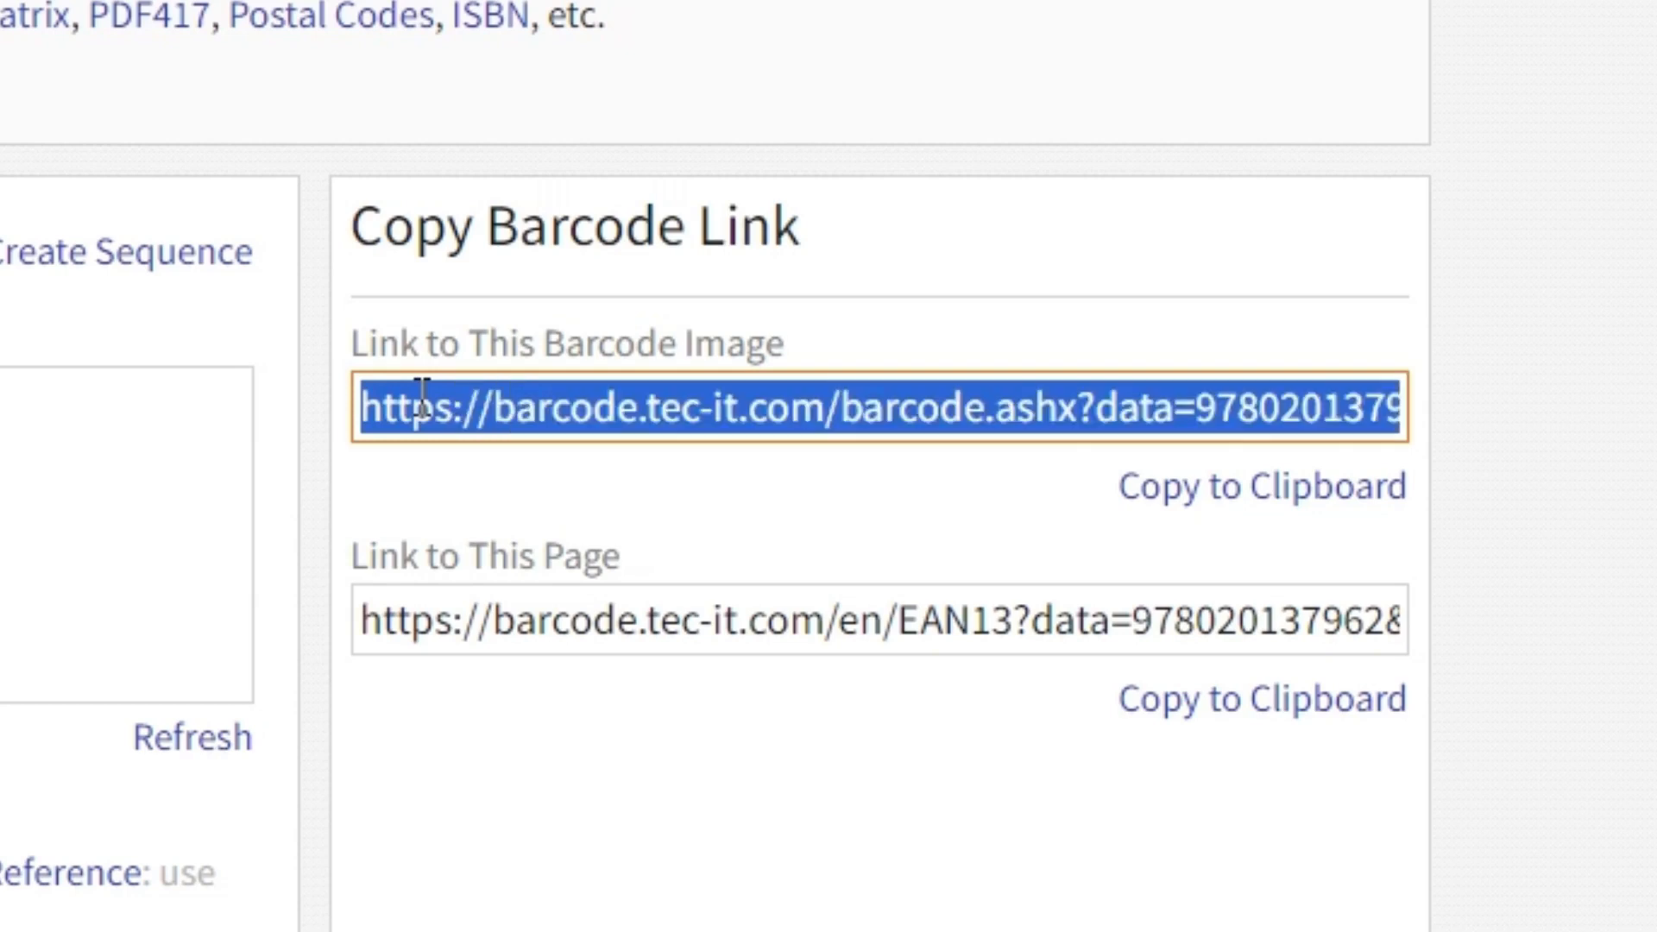
right_click(423, 395)
click(548, 555)
Step: Switch back to the spreadsheet and start an =IMAGE("") formula with an empty URL in cell C2
click(65, 11)
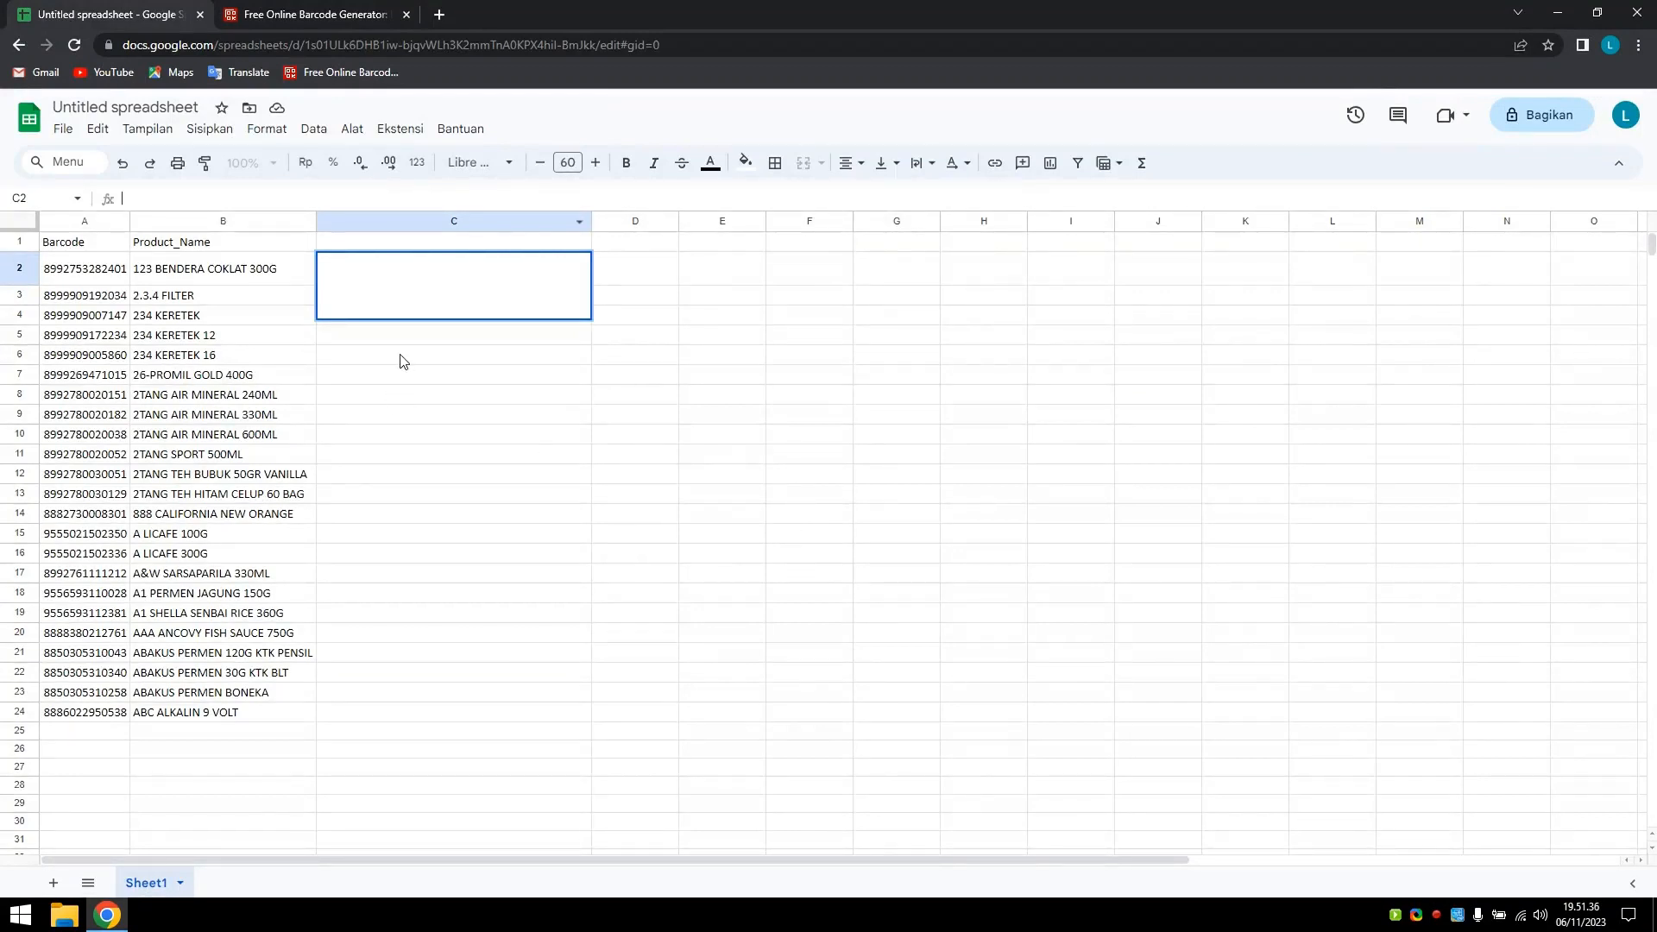
click(448, 271)
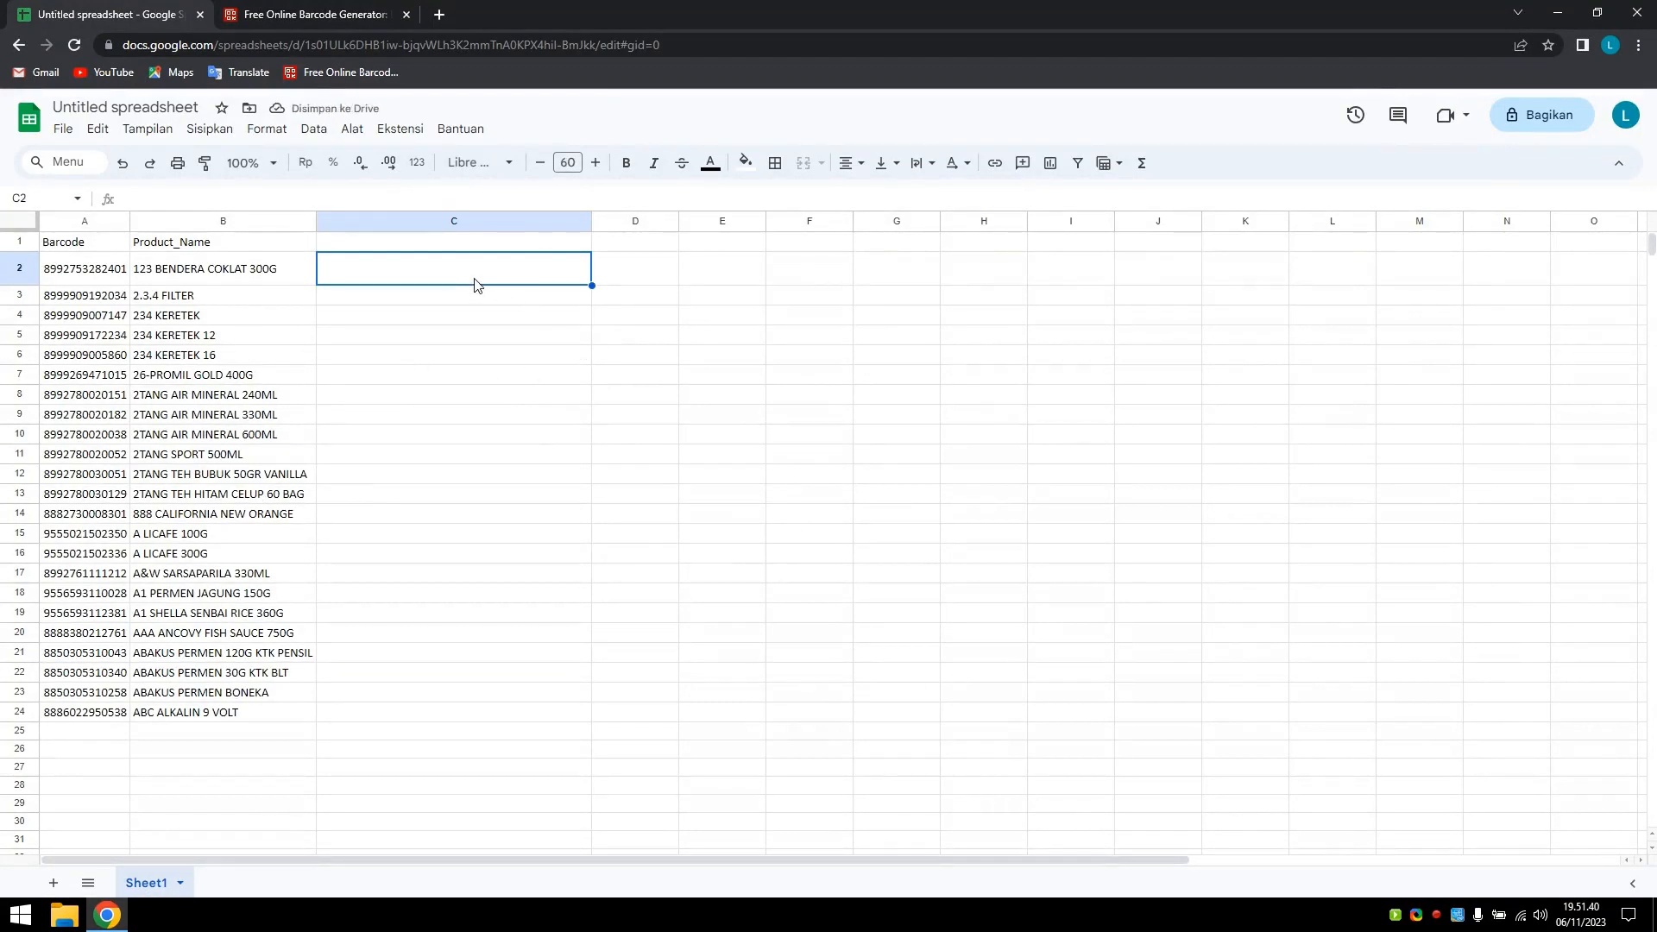
text(=image)
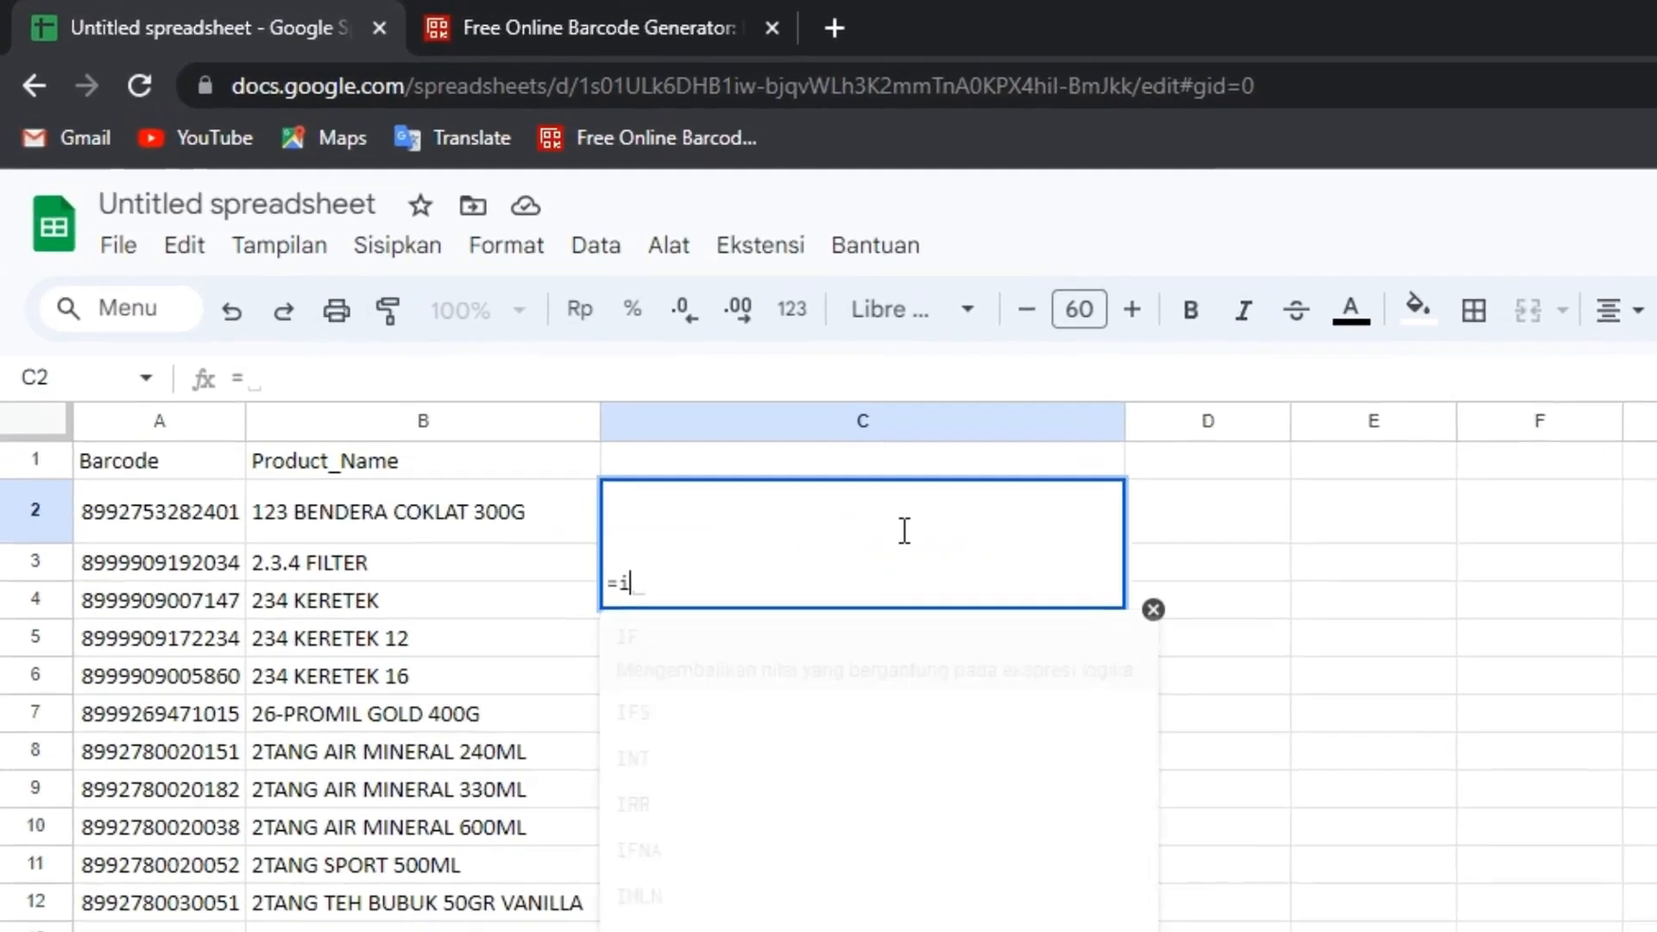
key(Tab)
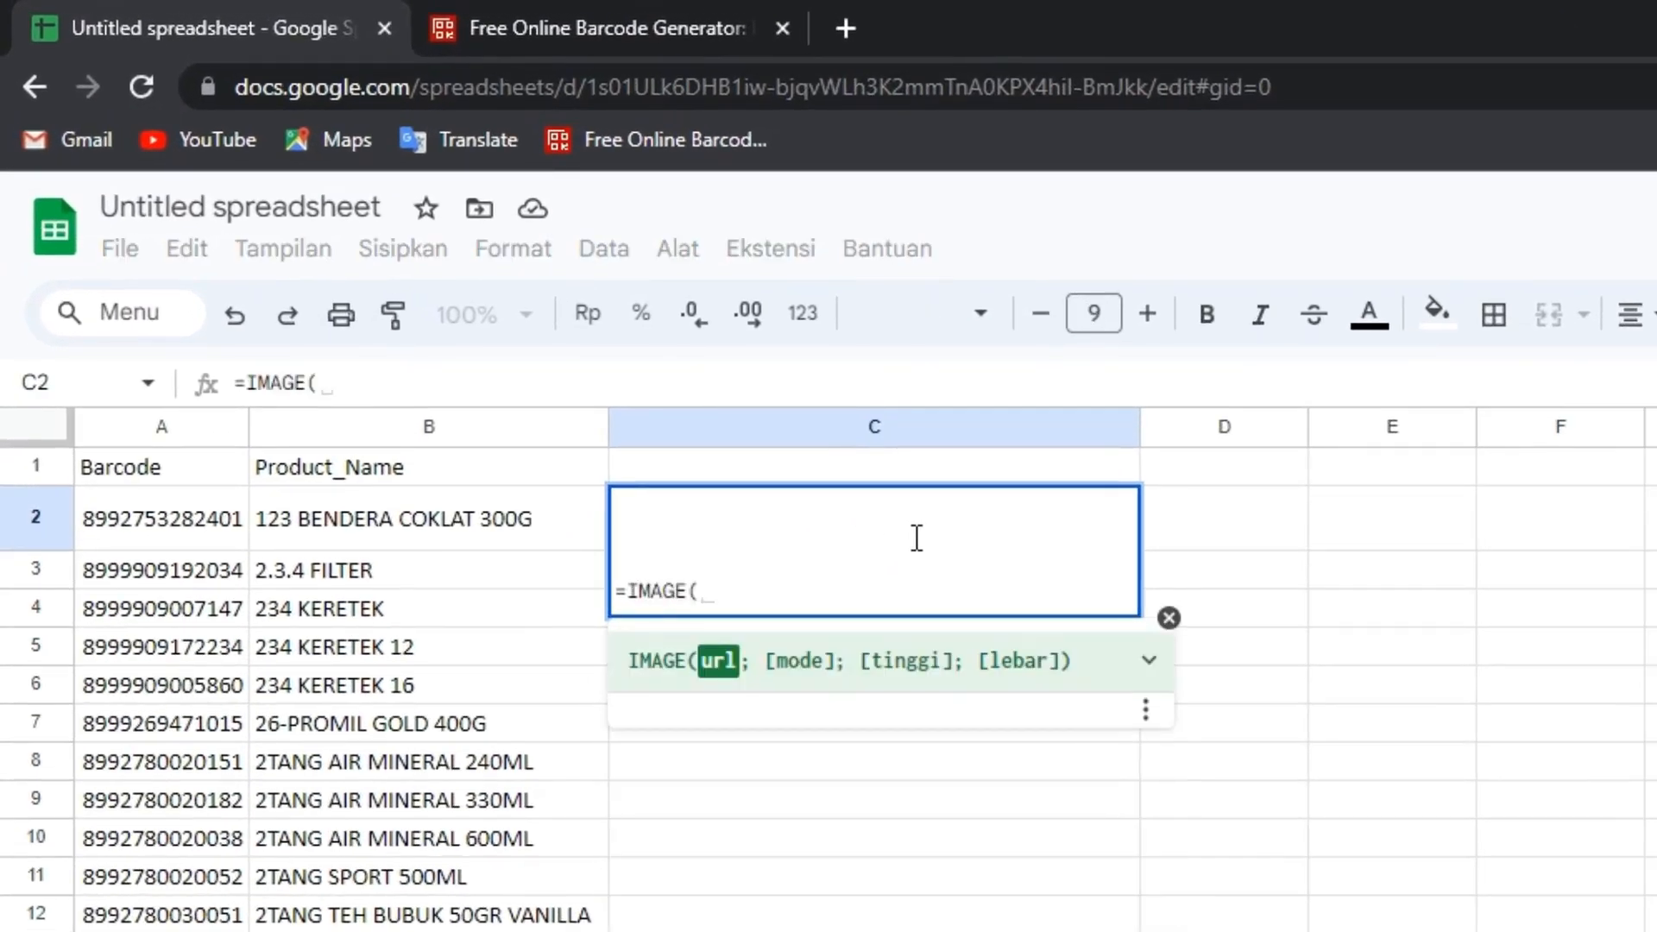
text(")
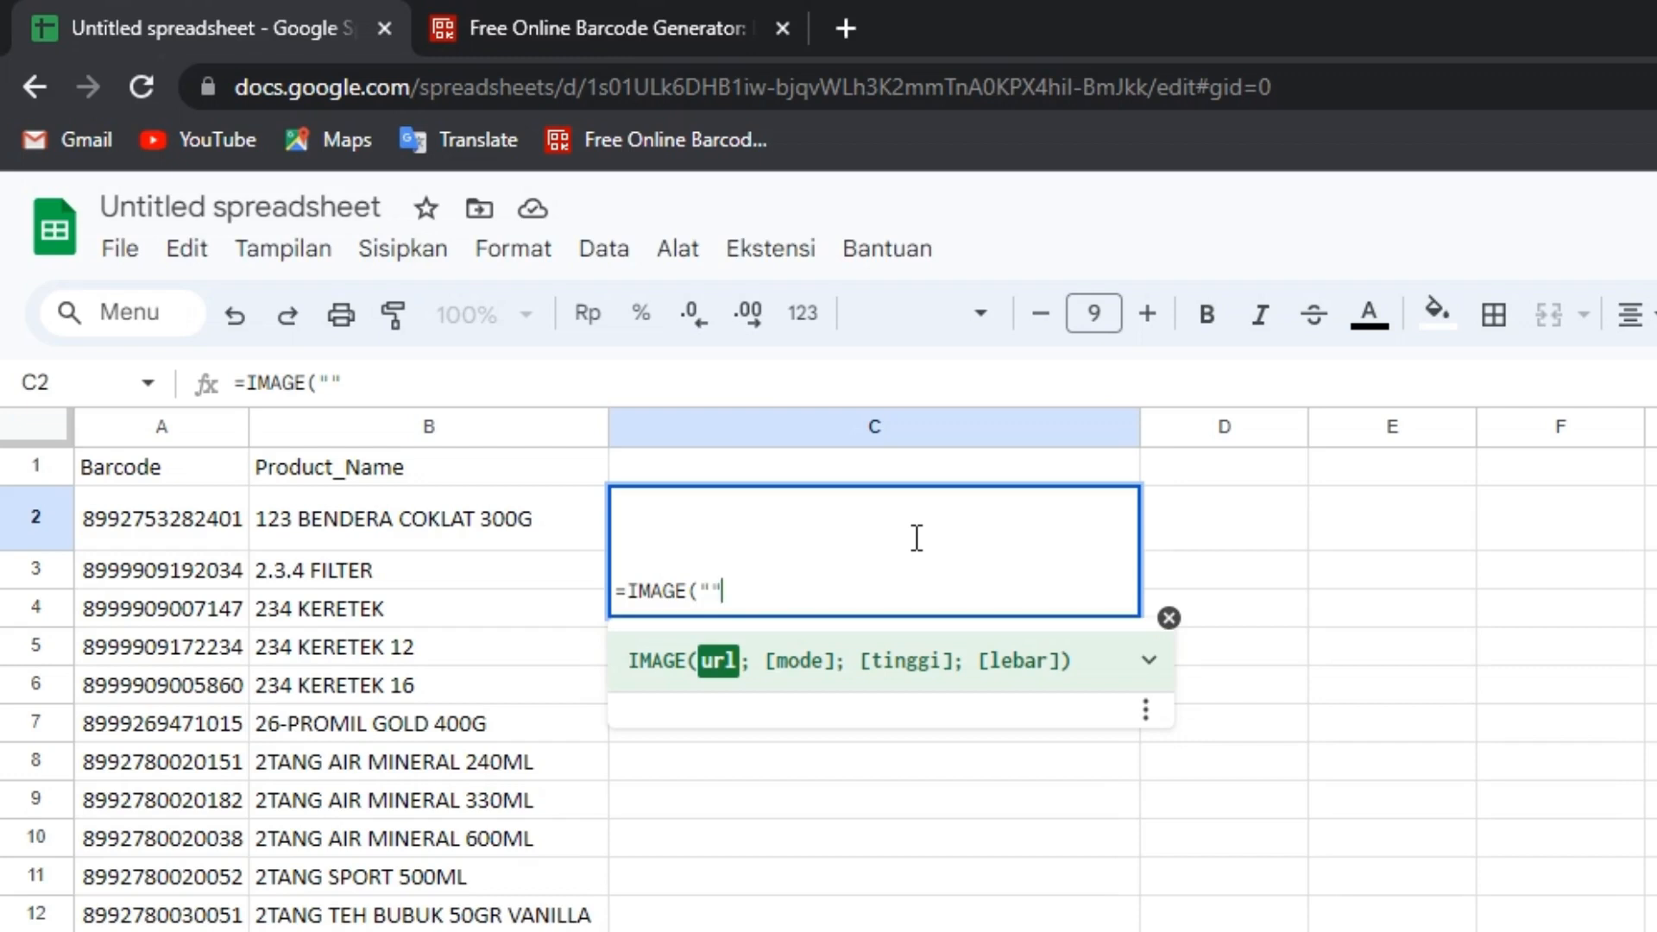
text("))
Step: Paste the copied barcode image link between the quotation marks of the IMAGE formula in cell C2 and commit it
key(Left)
key(Left)
key(ctrl+v)
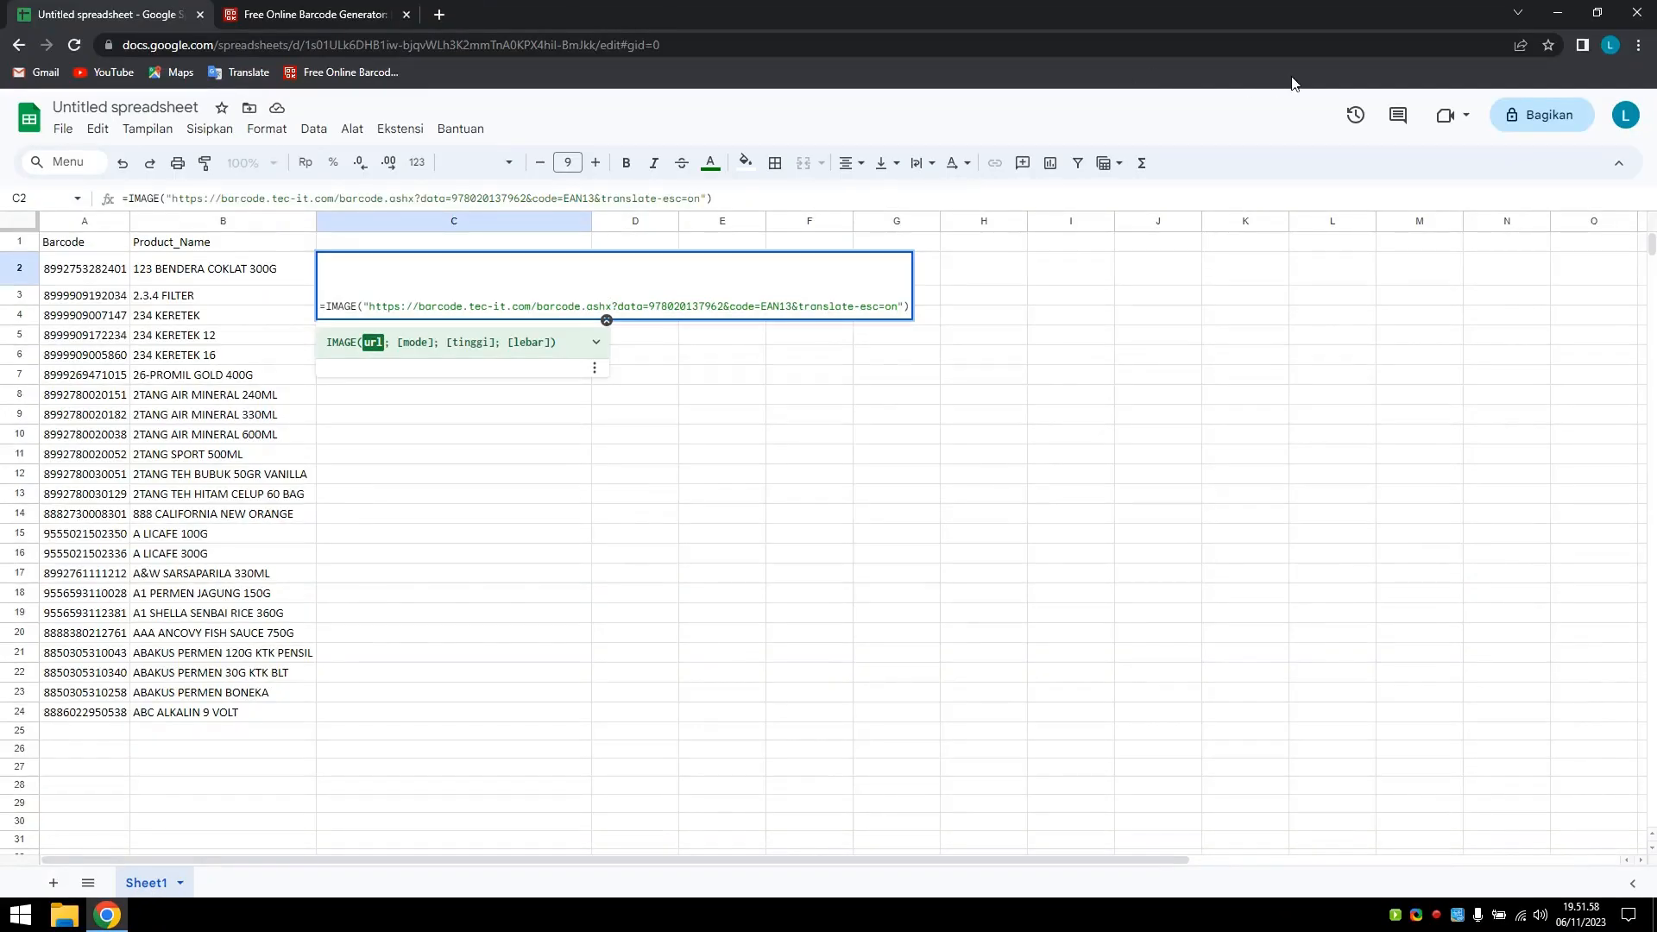
key(ctrl+plus)
key(ctrl+plus)
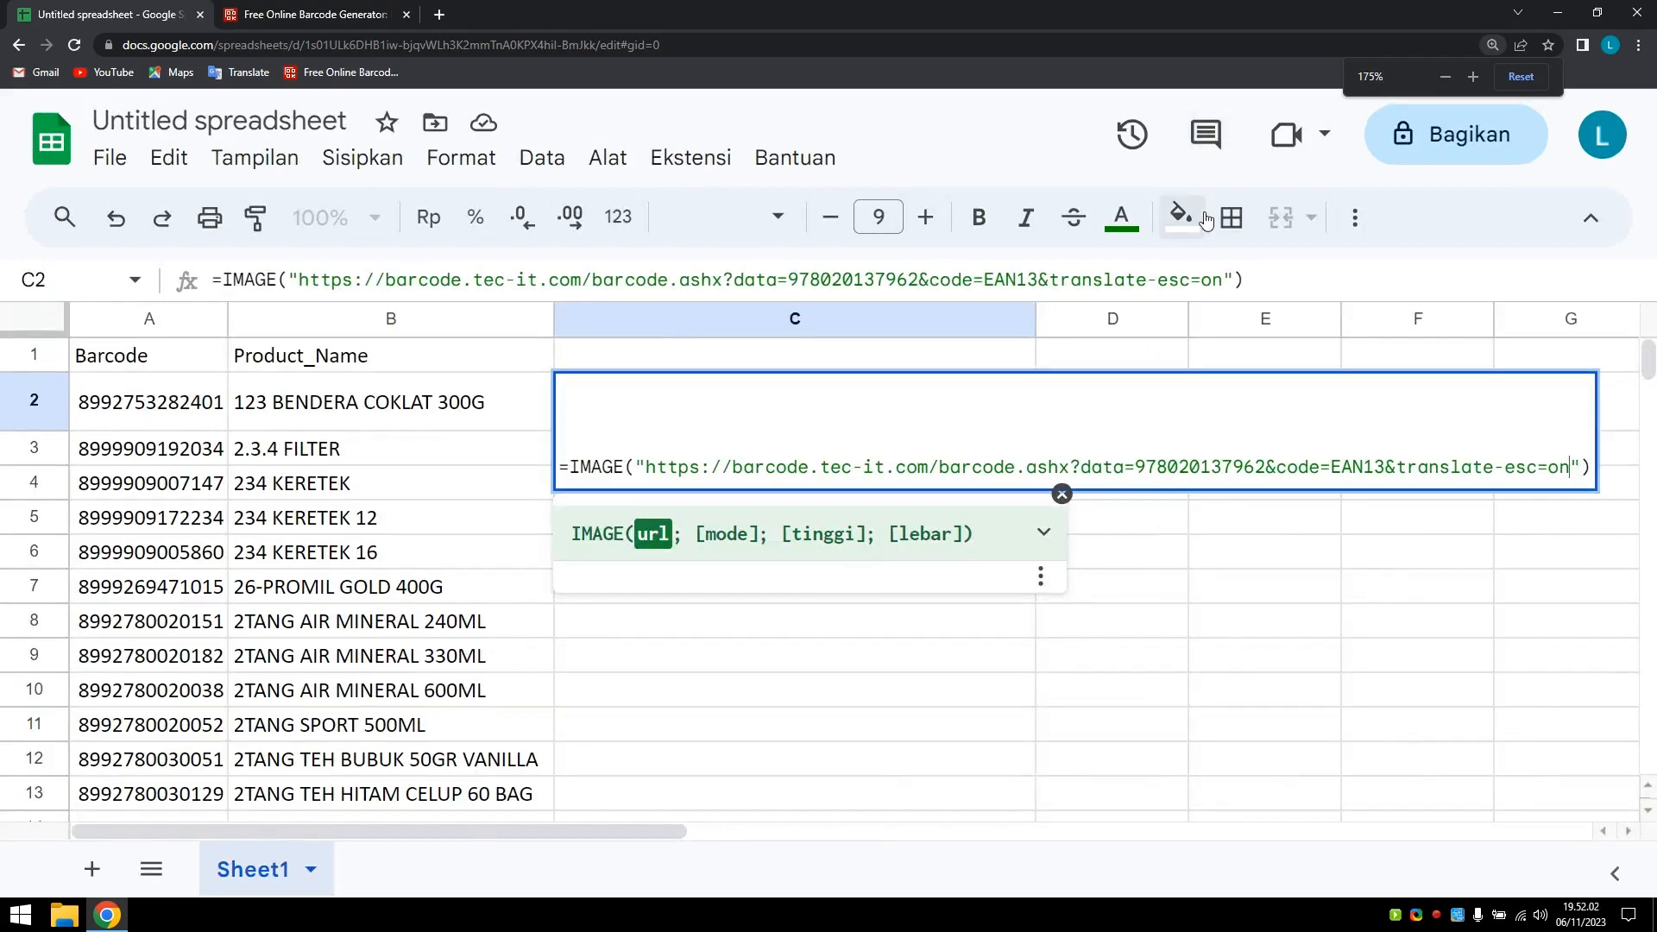
key(ctrl+minus)
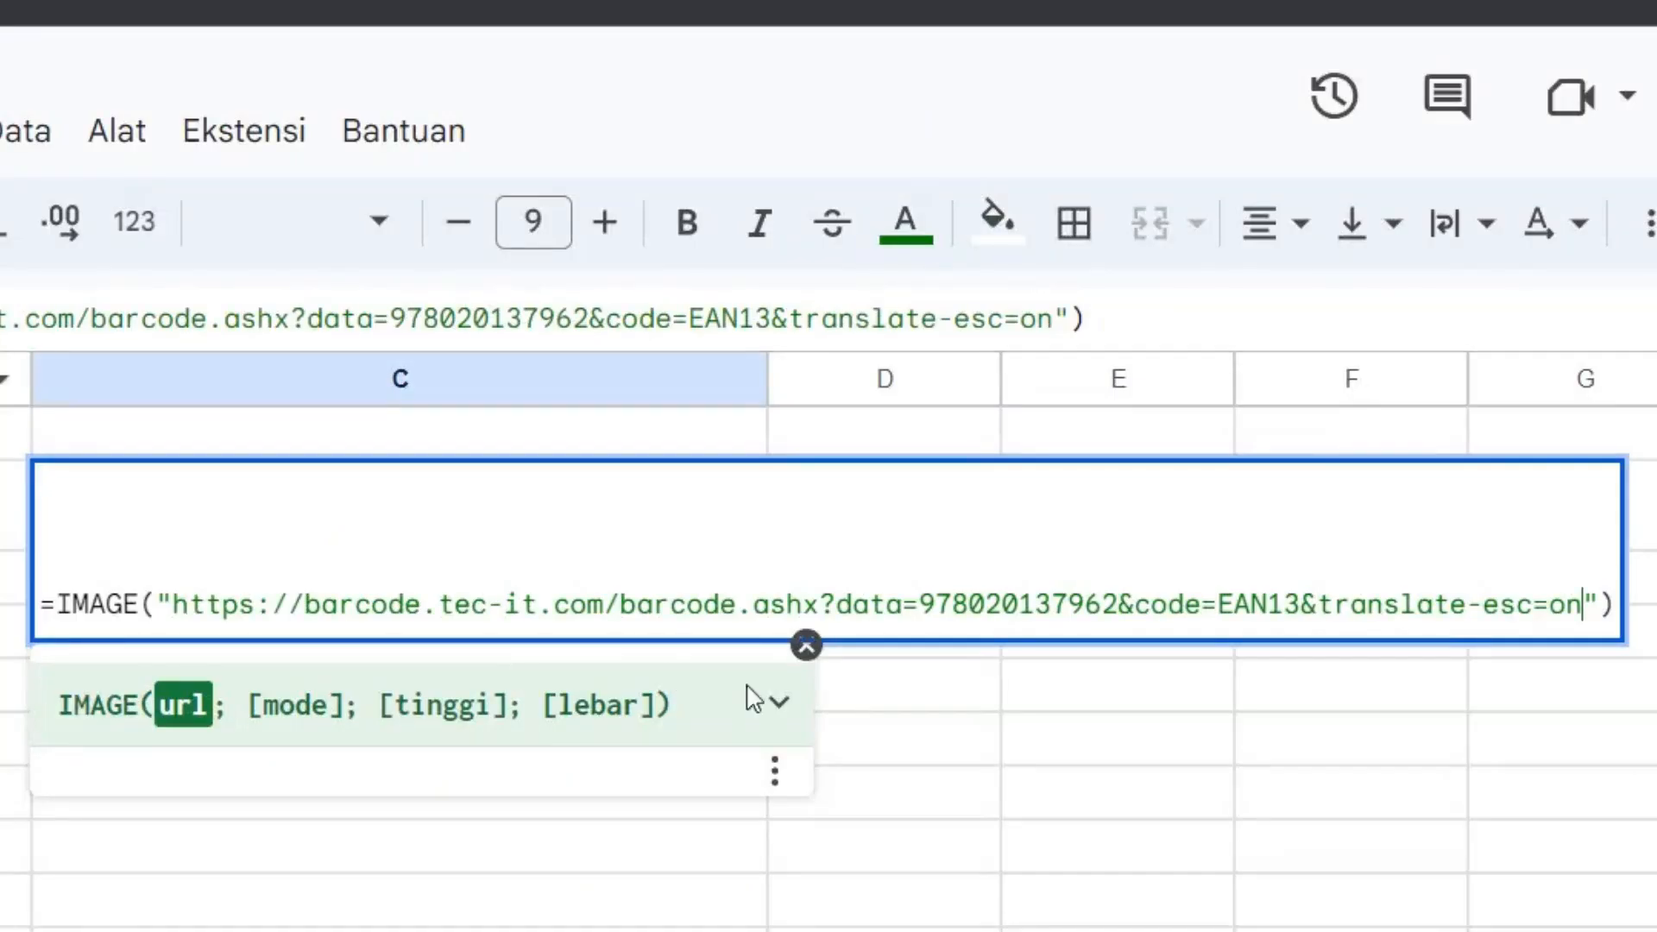
click(769, 572)
key(Return)
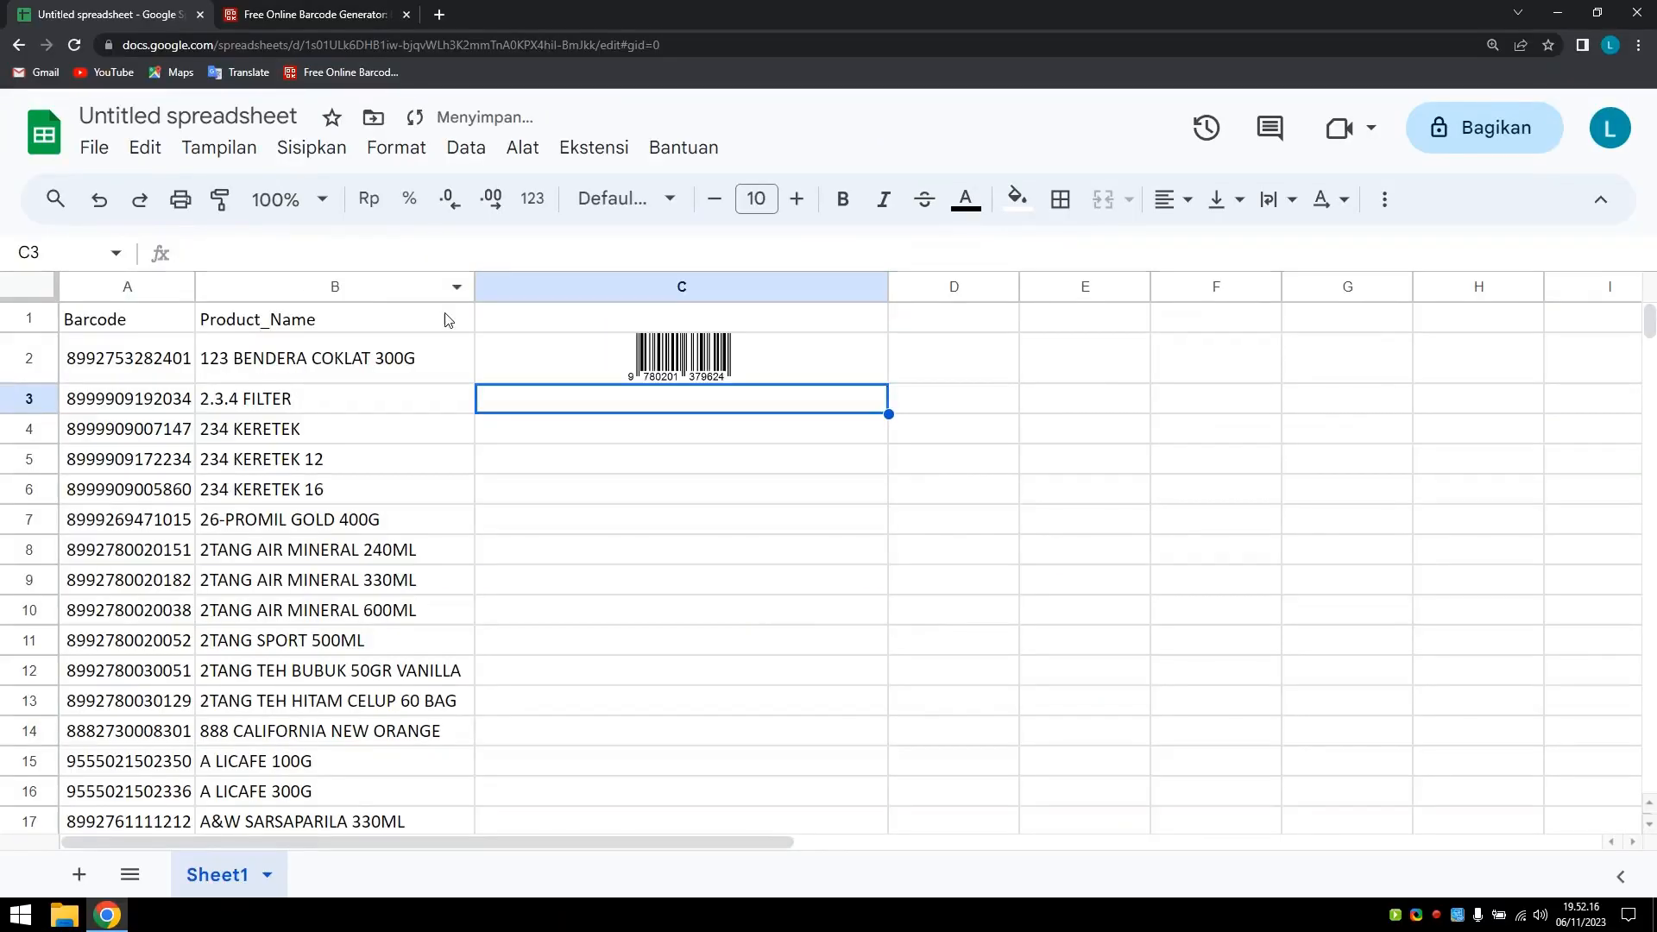
Step: Fit cell C2 to the barcode image by making row 2 about one and a half times taller and column C about half as wide
click(616, 378)
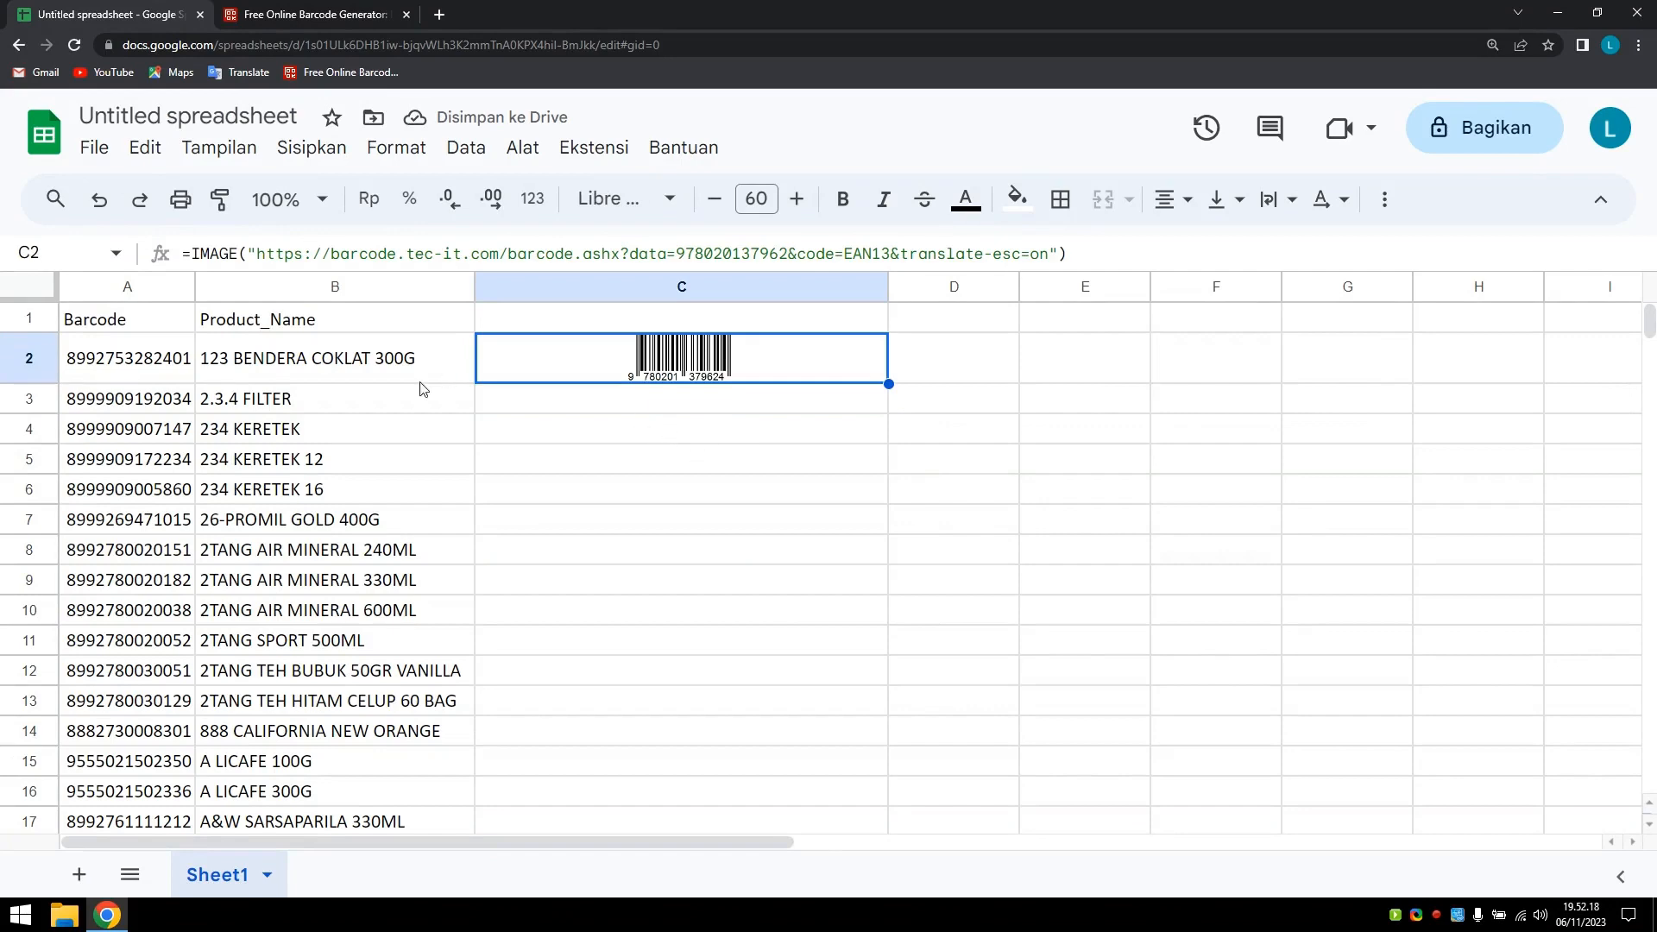
click(366, 13)
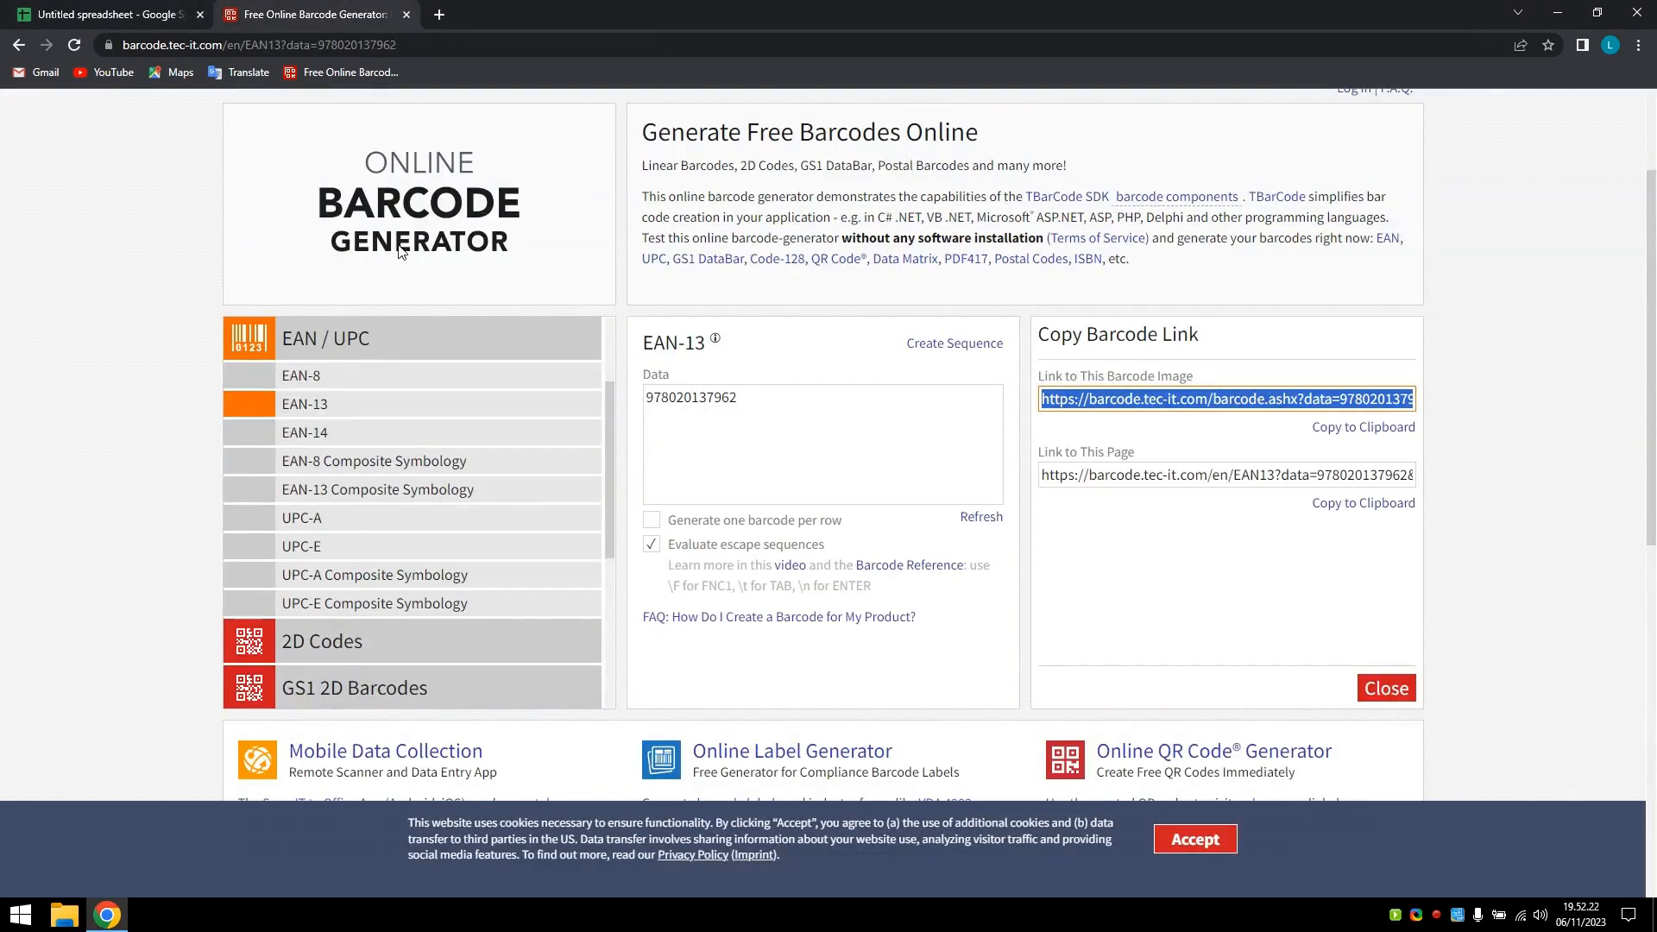
click(138, 12)
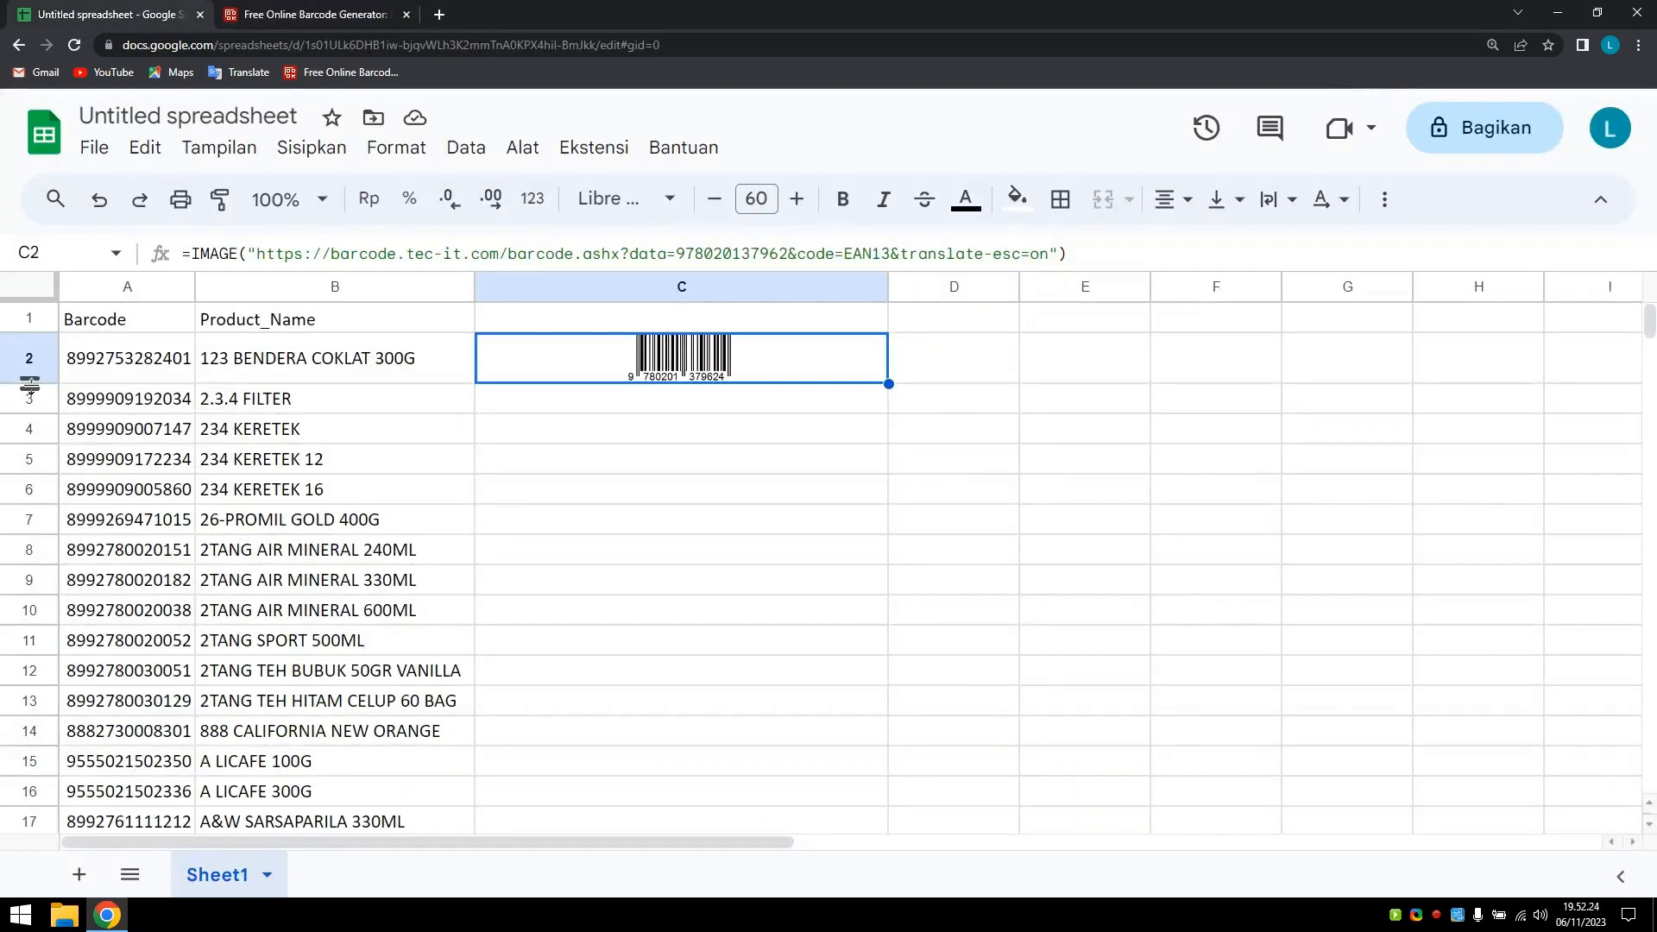
mouse_move(29, 382)
mouse_down()
mouse_move(30, 366)
mouse_move(29, 412)
mouse_up()
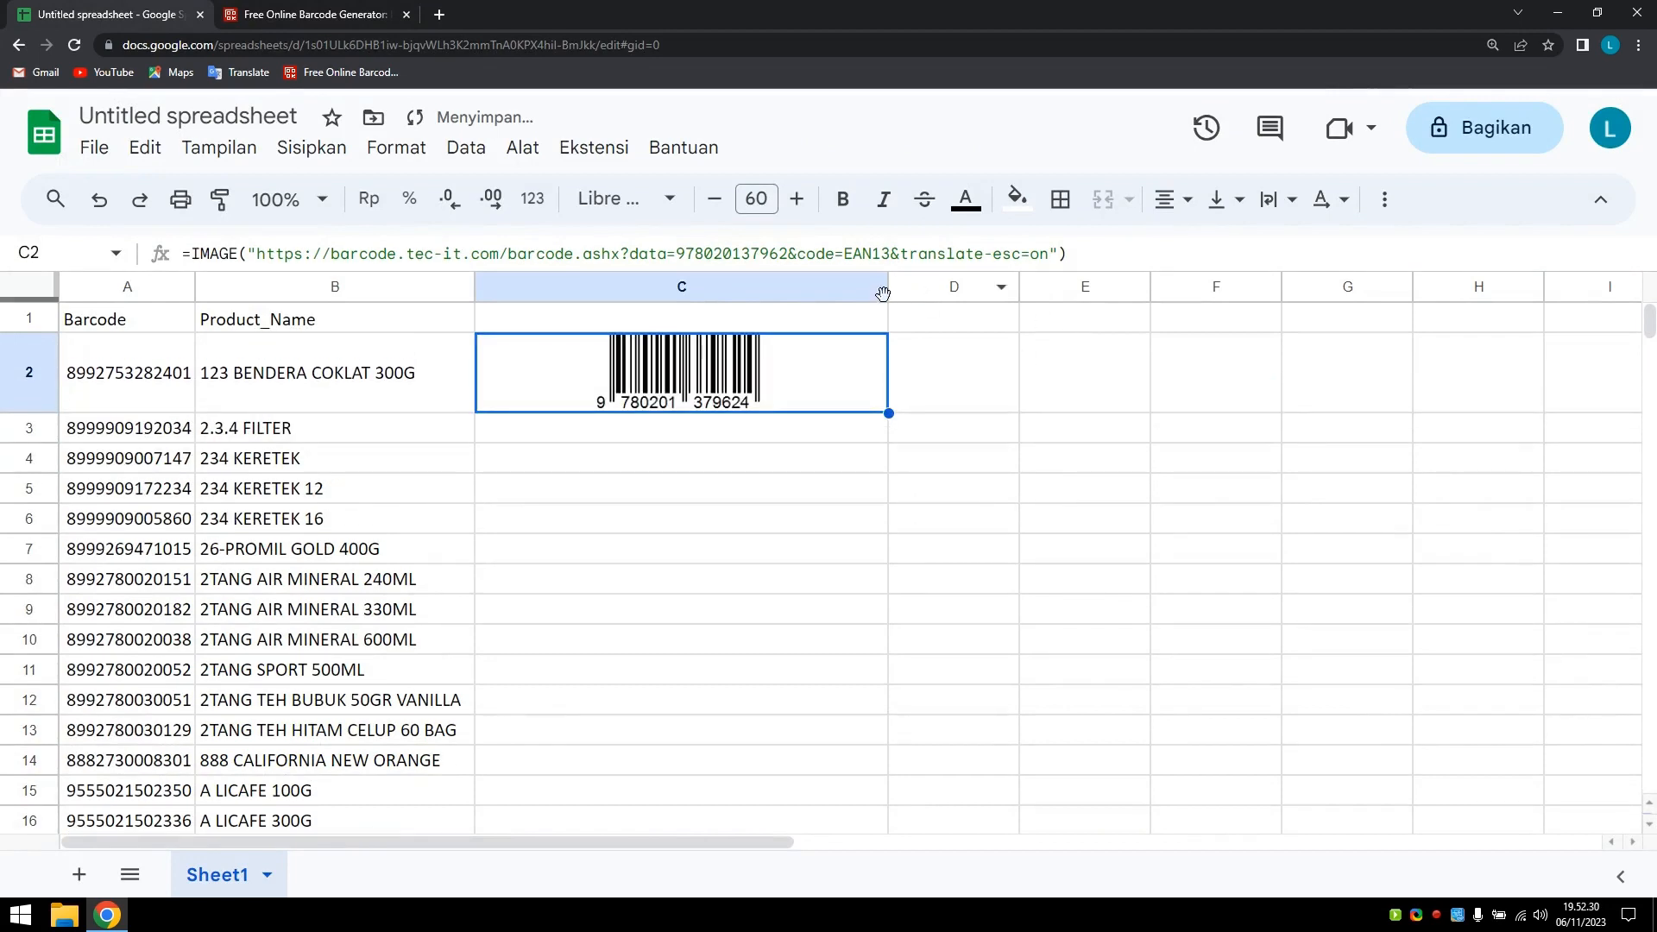
drag(887, 286, 691, 286)
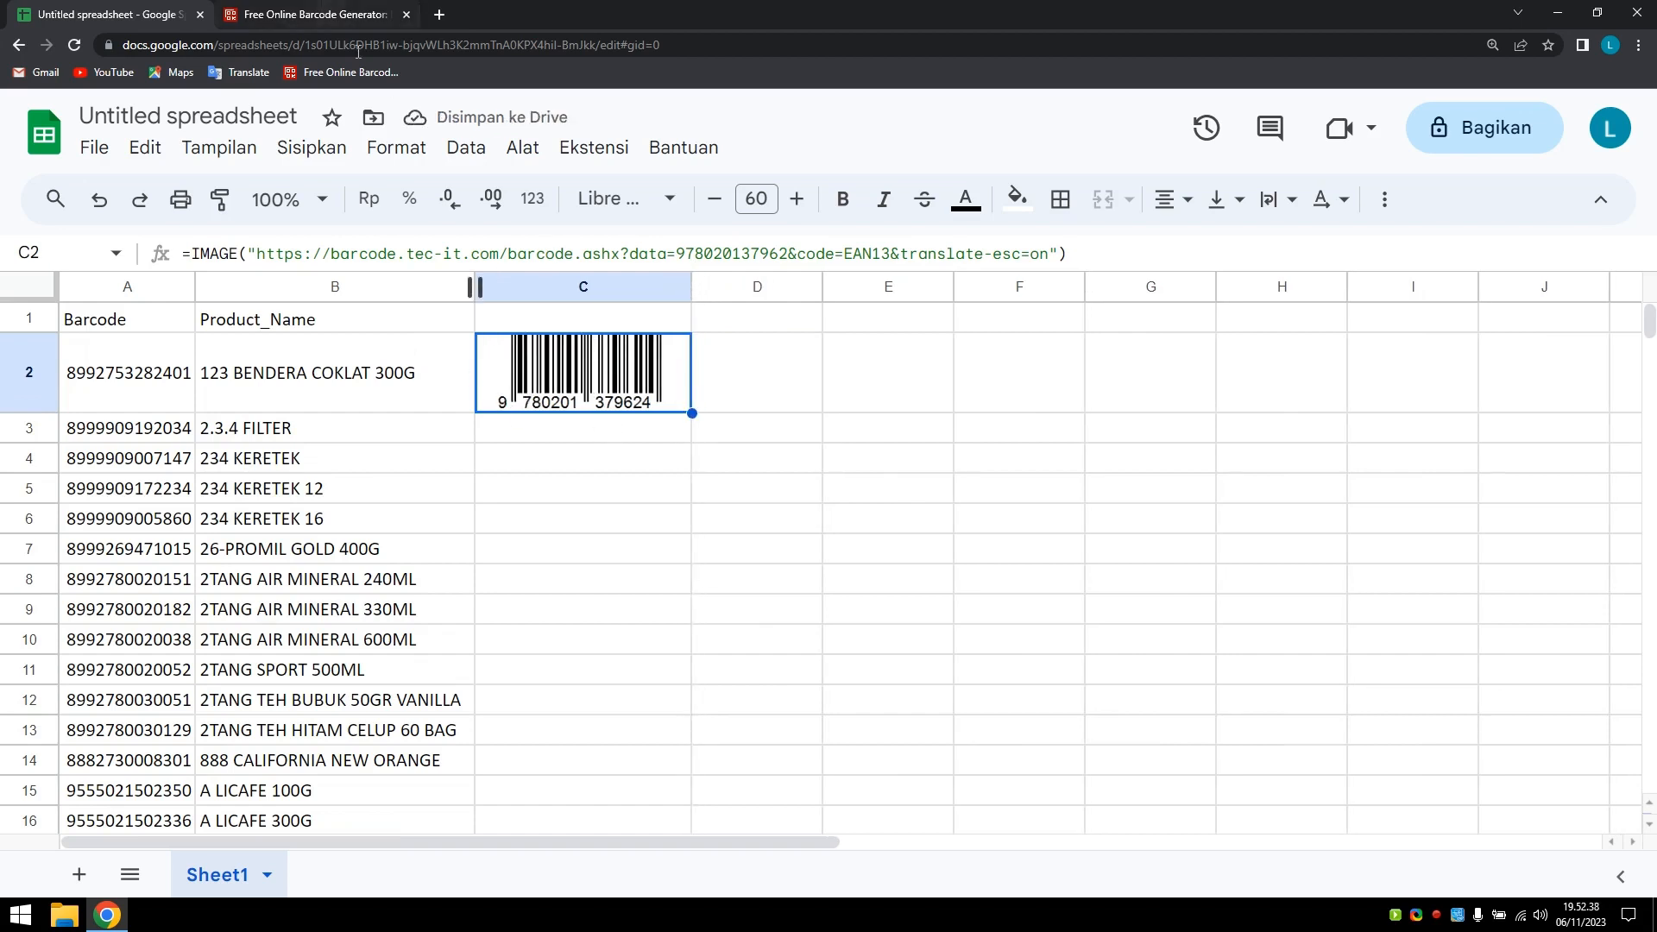
Step: Switch to the barcode generator, leave the link view and set the barcode's image format to PNG
click(311, 15)
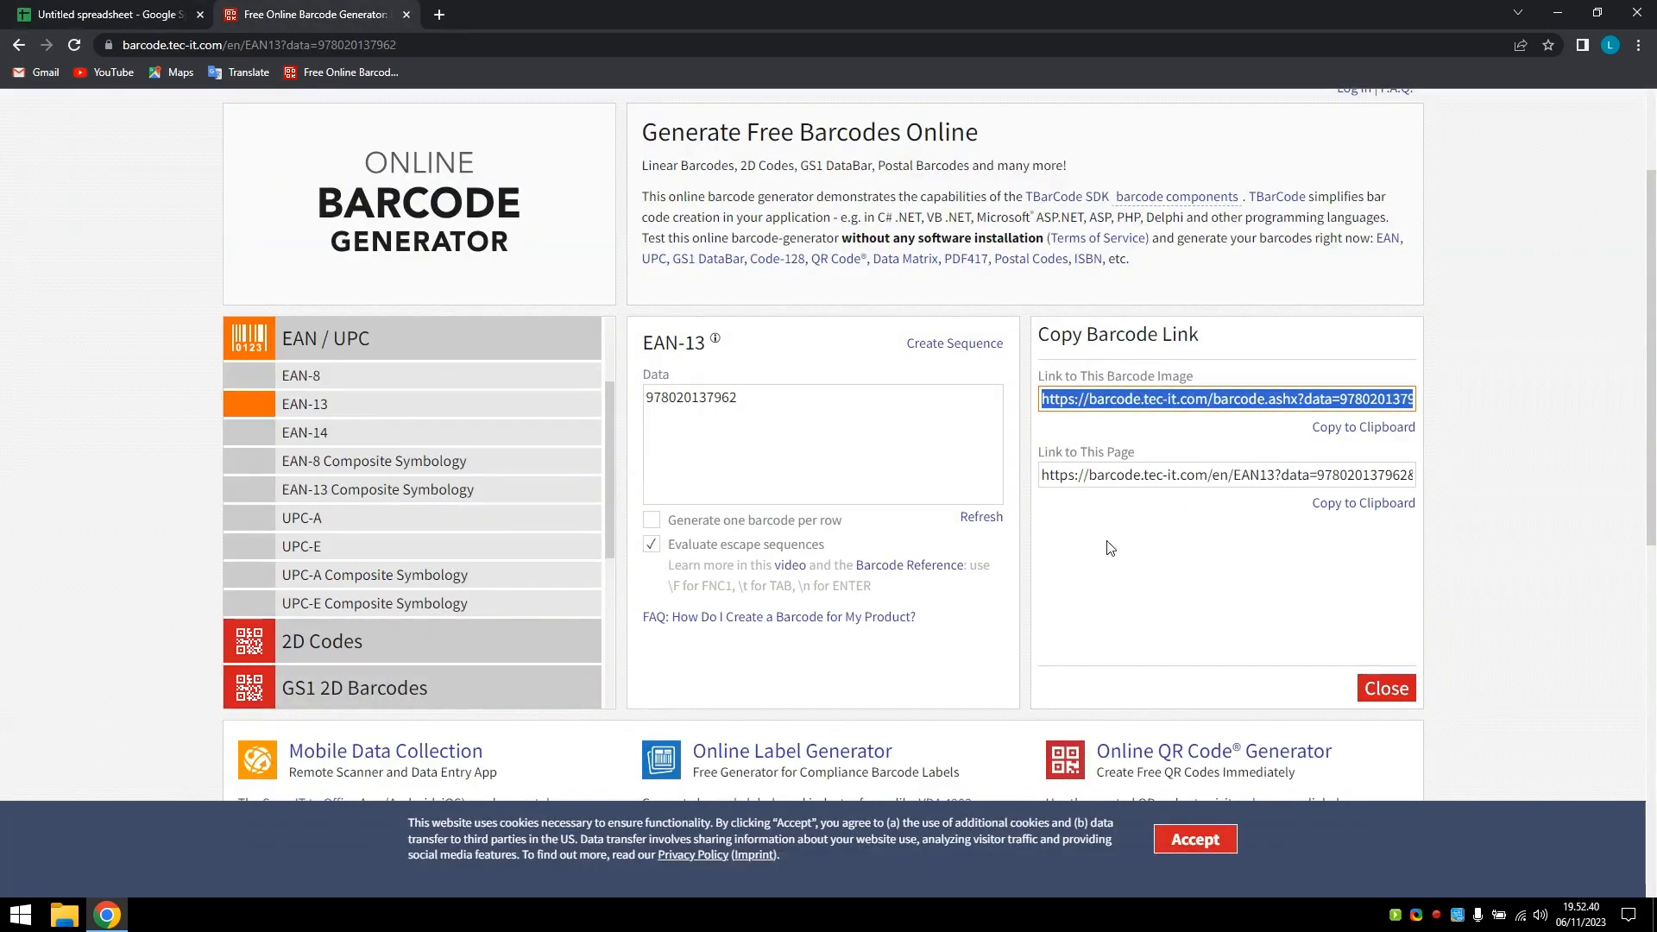
click(1380, 689)
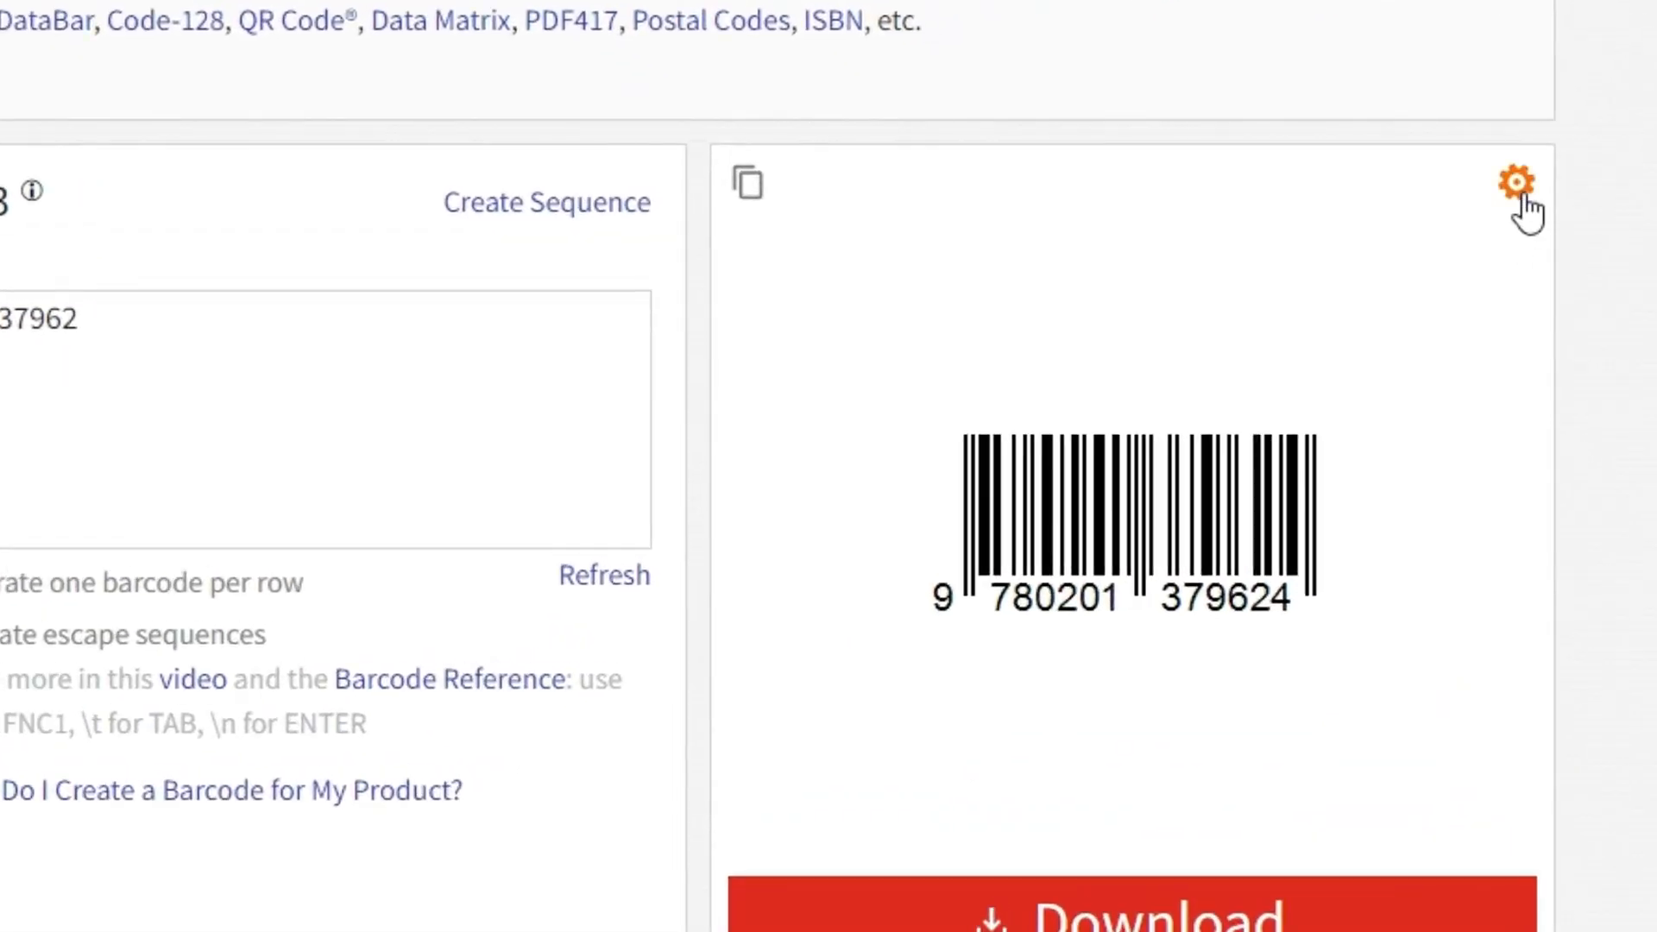
click(1524, 196)
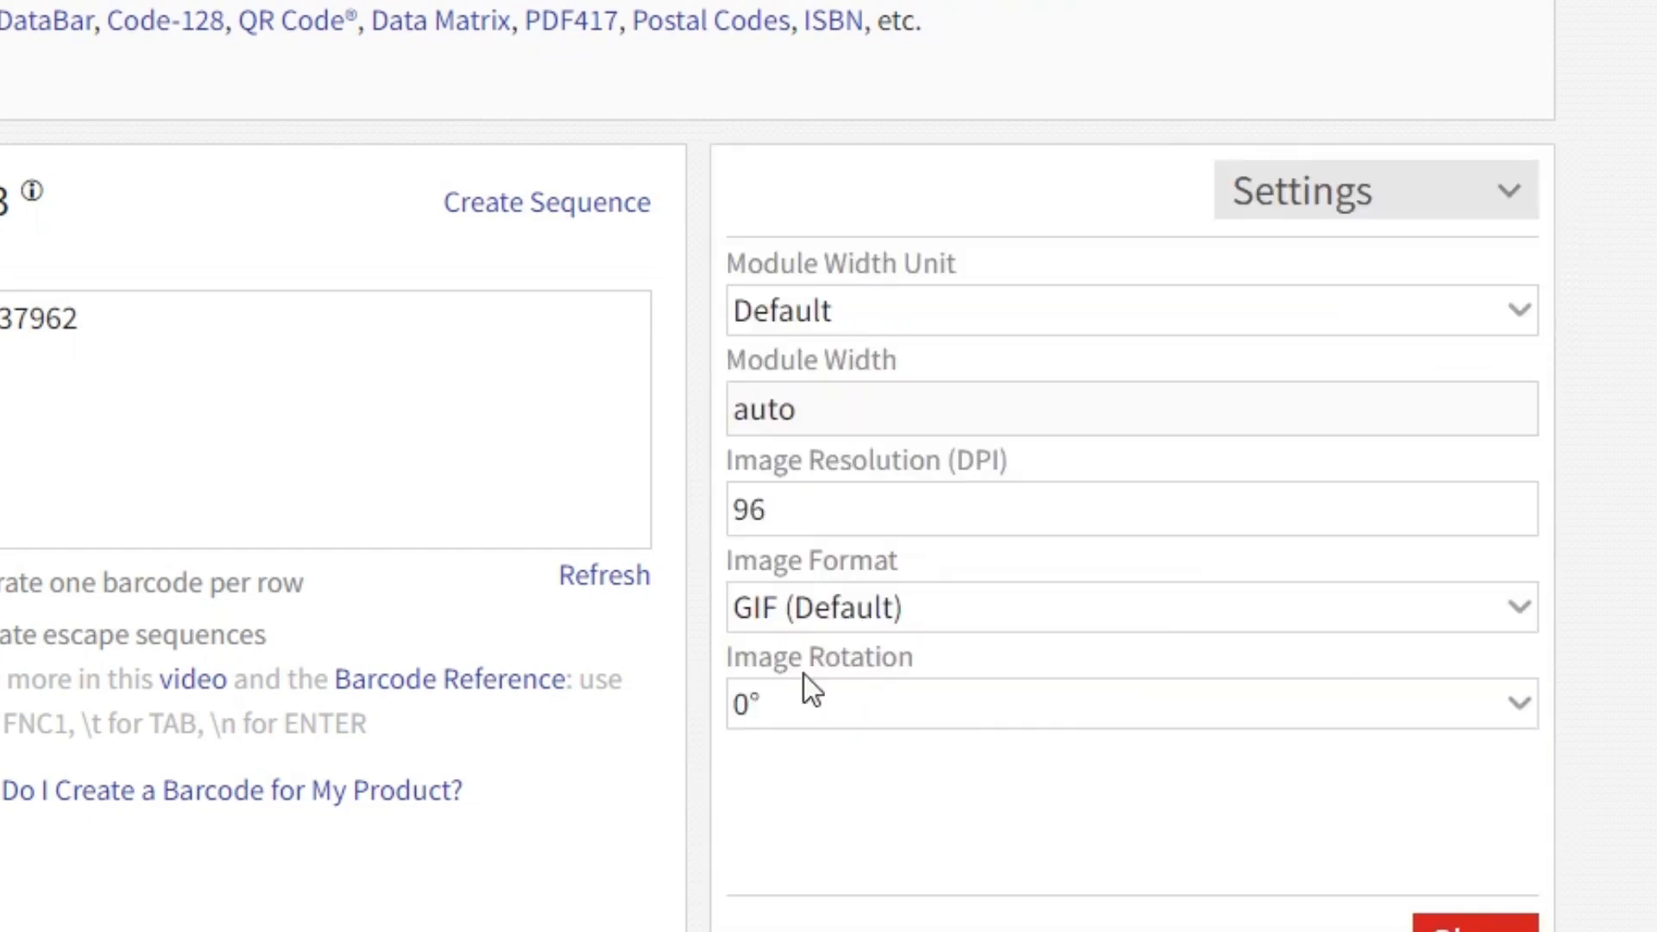
click(1037, 611)
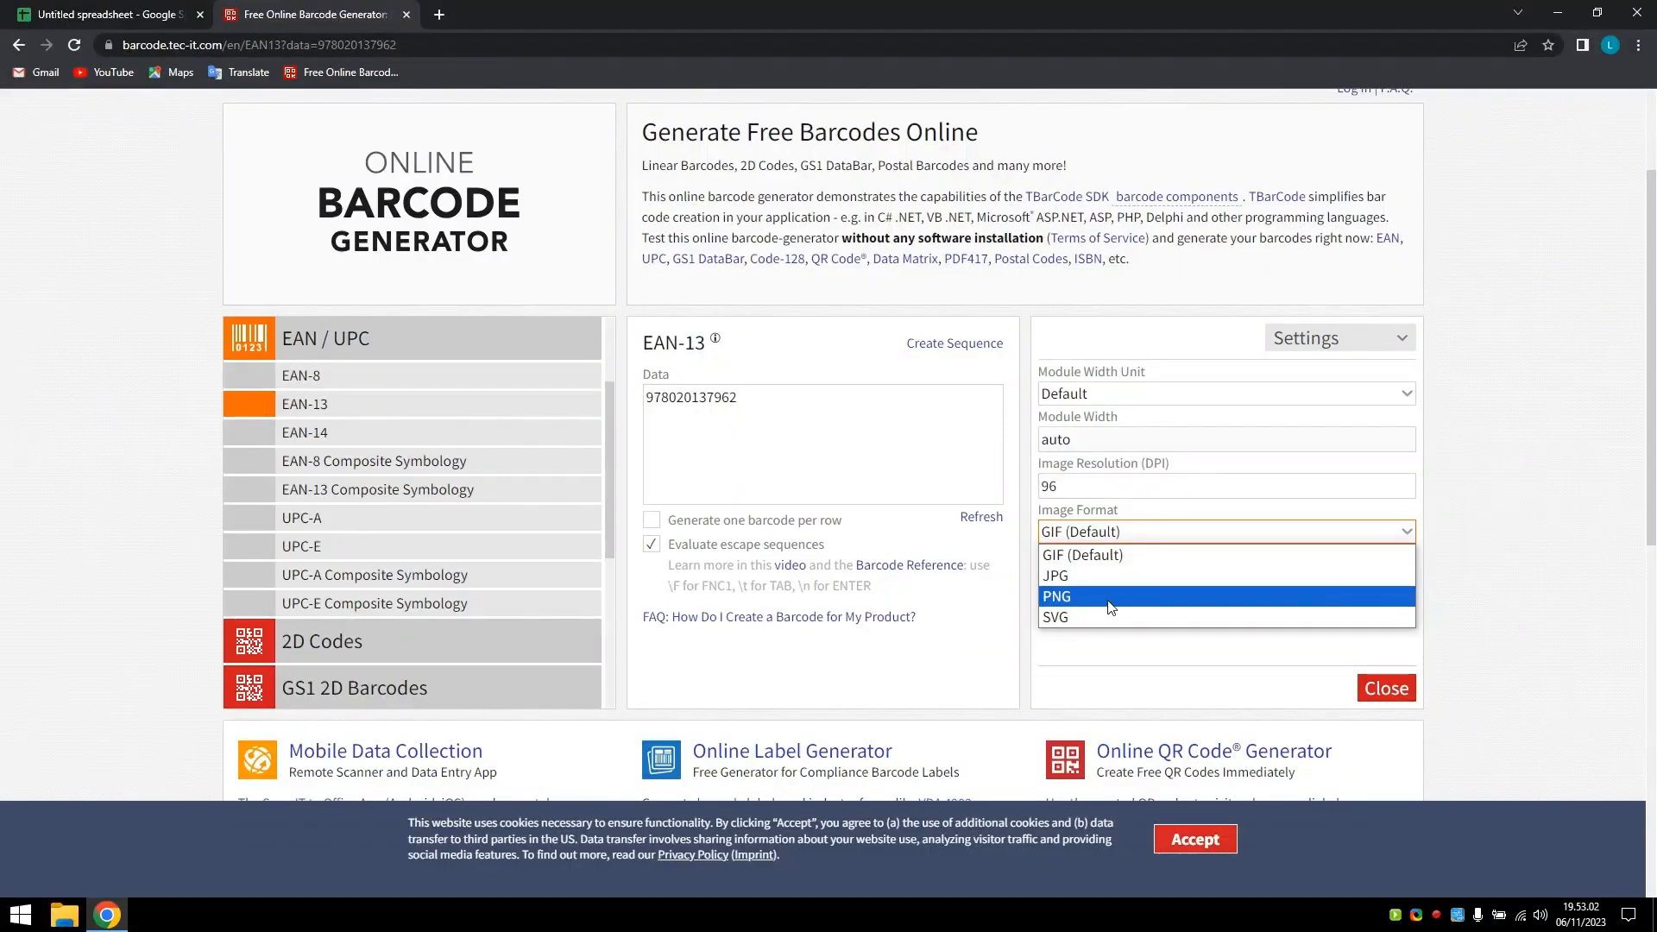
click(1112, 597)
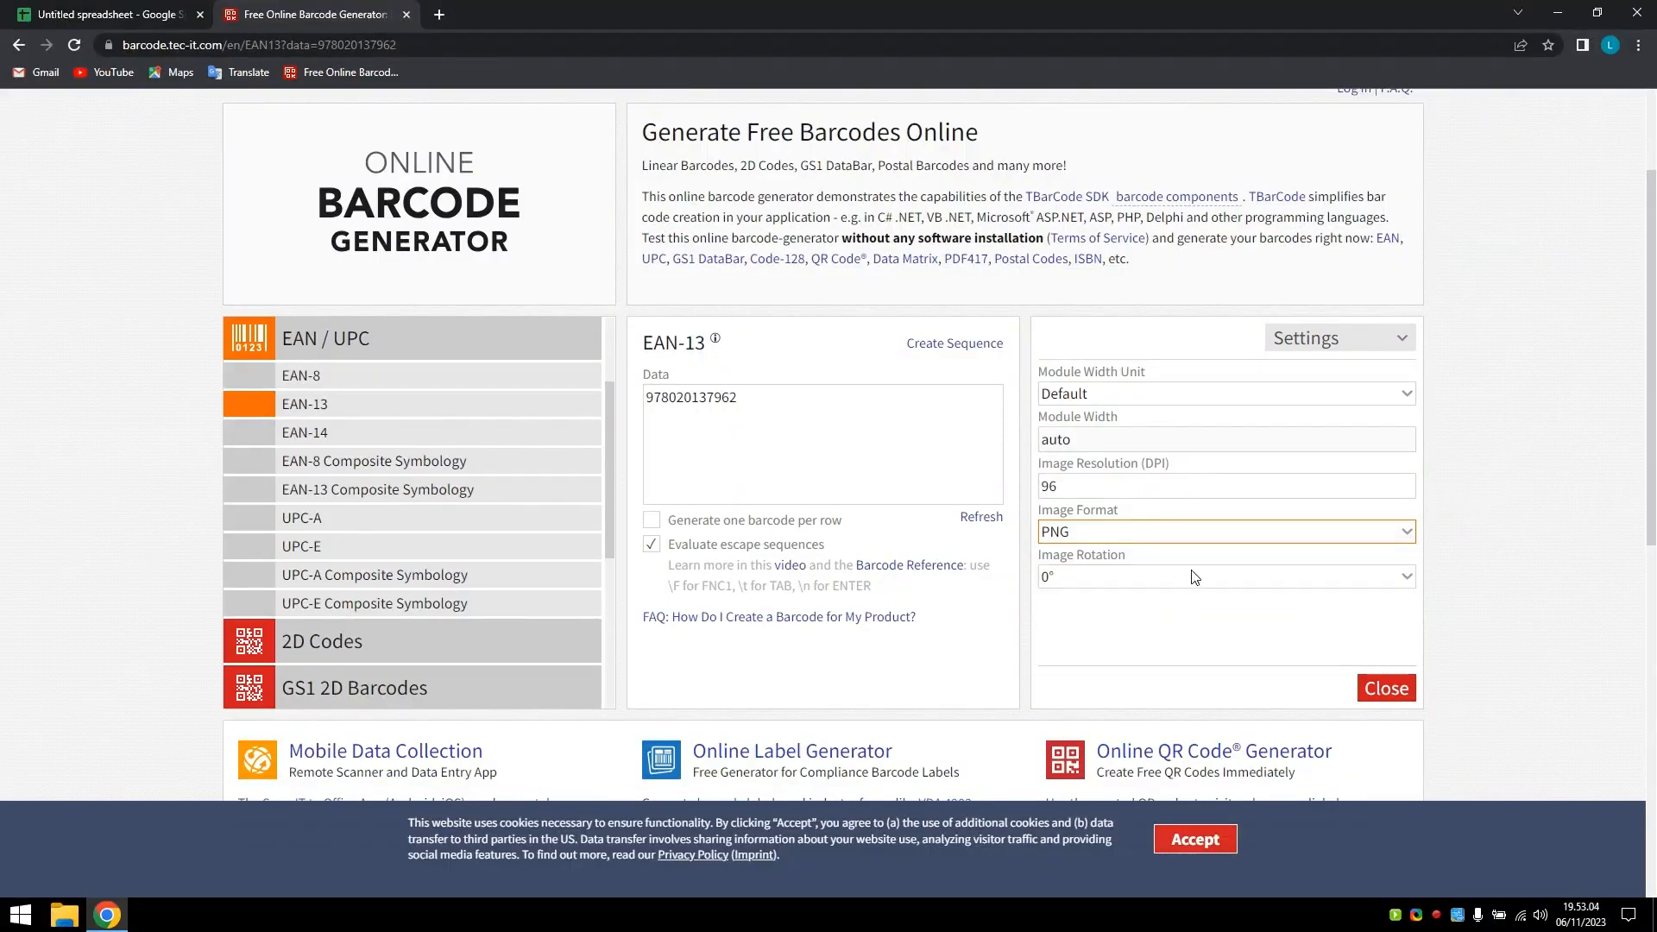
click(1385, 688)
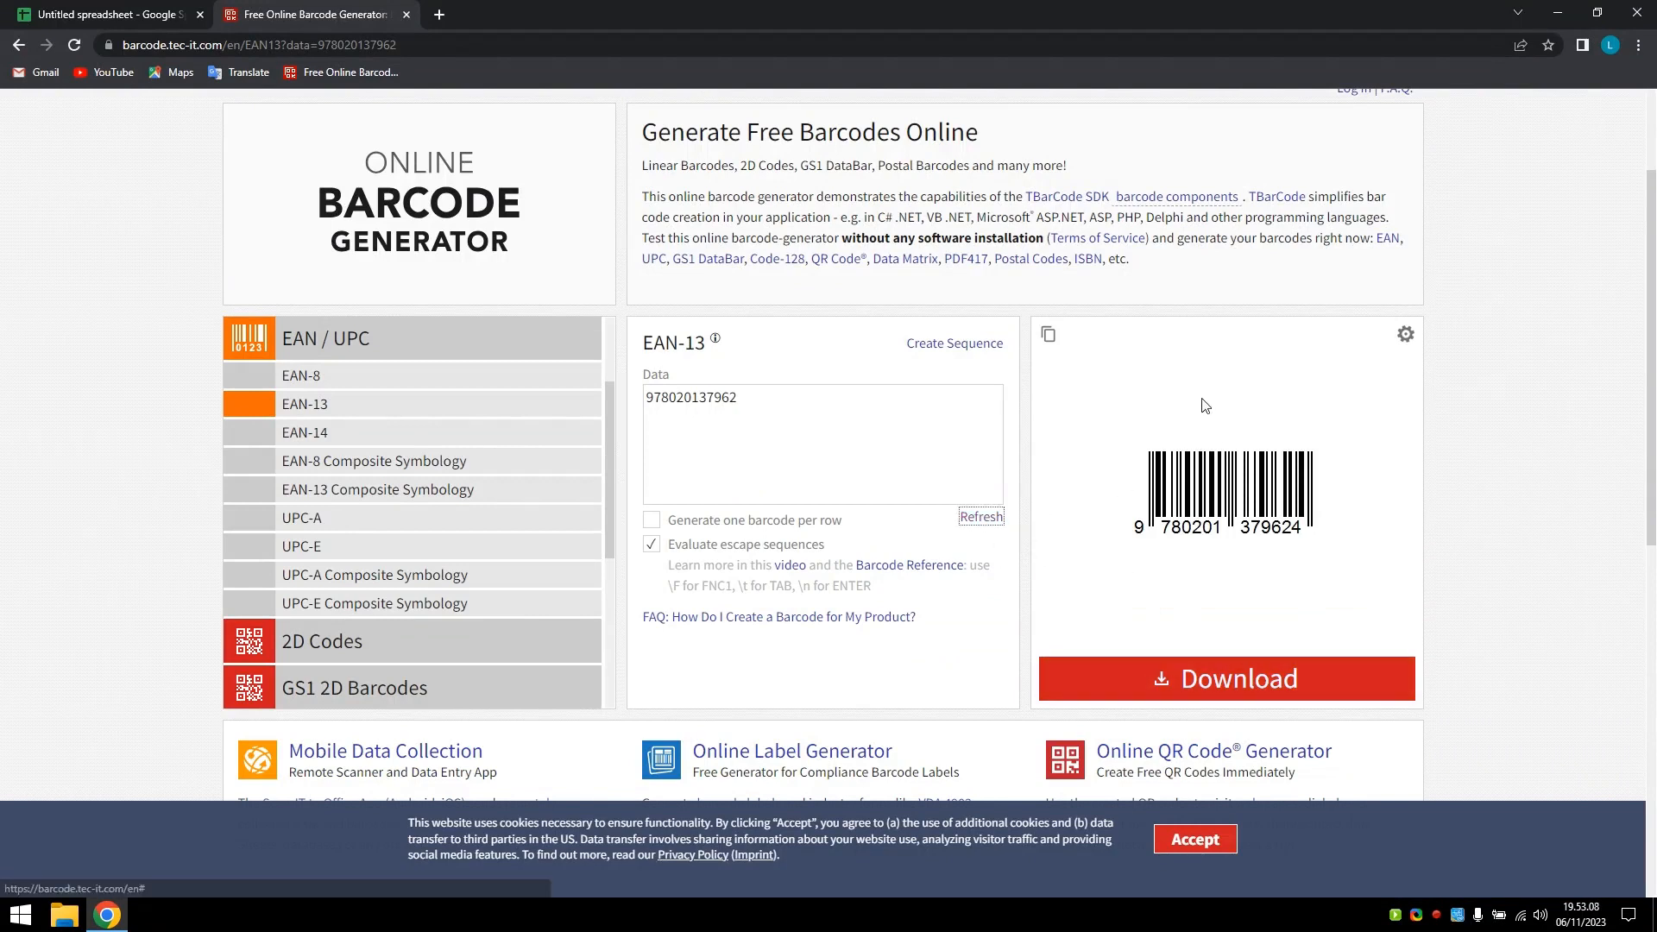
Step: Reopen the copy link view, skipping the advert, and copy the link to the PNG barcode image
click(1049, 336)
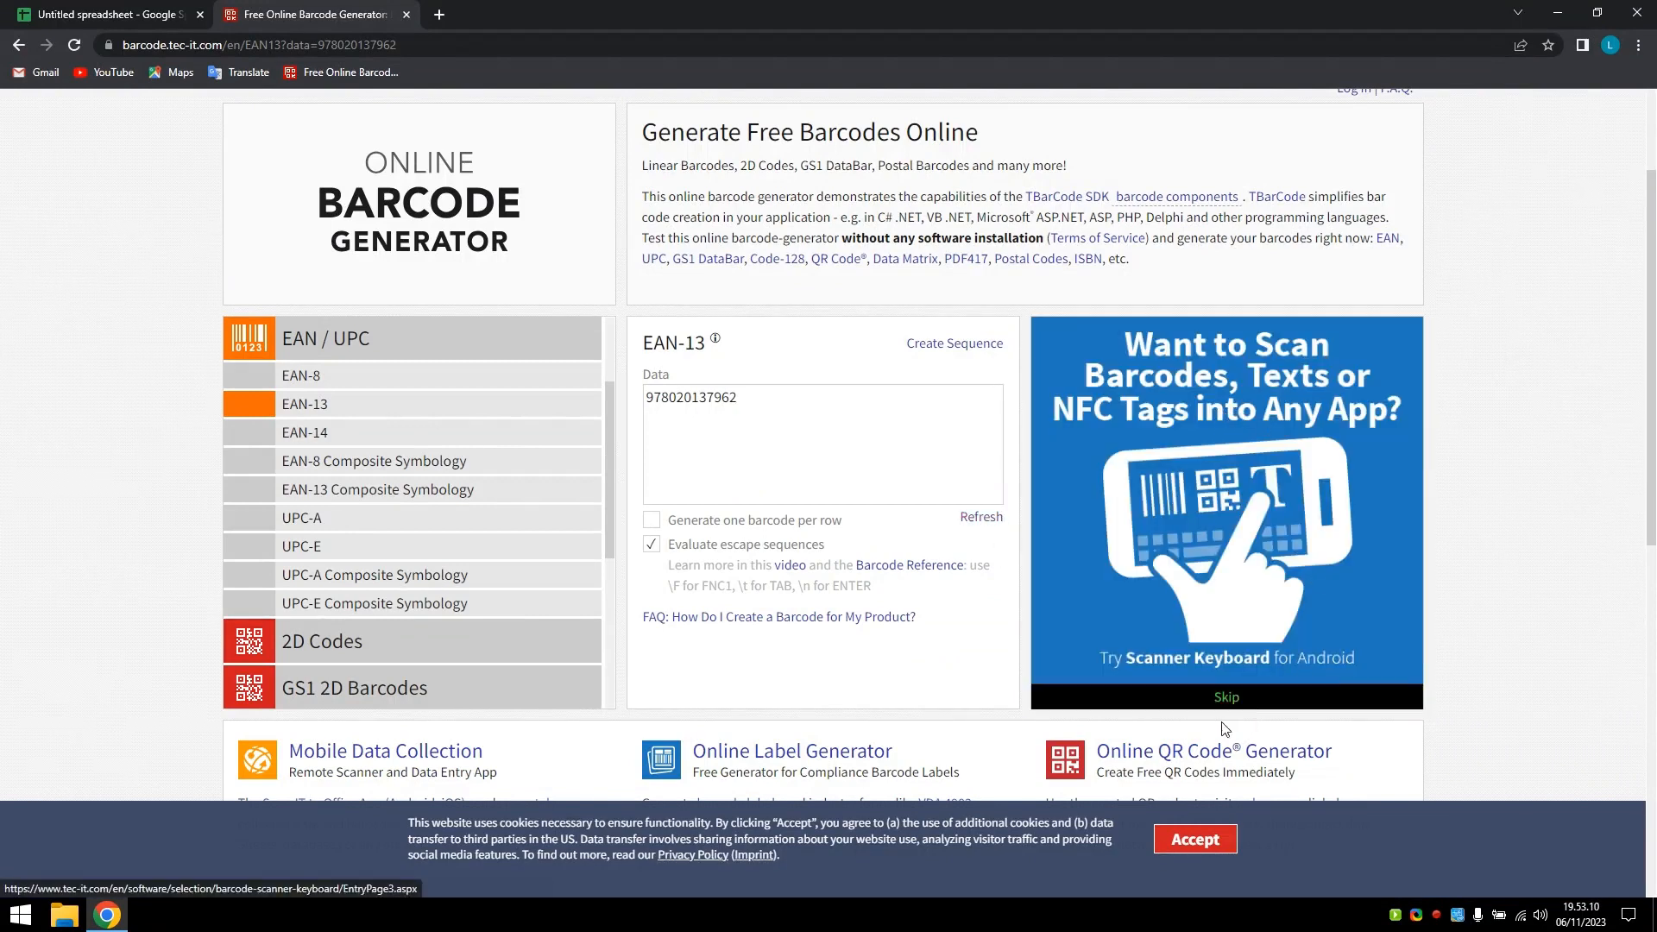
click(1226, 697)
click(1235, 401)
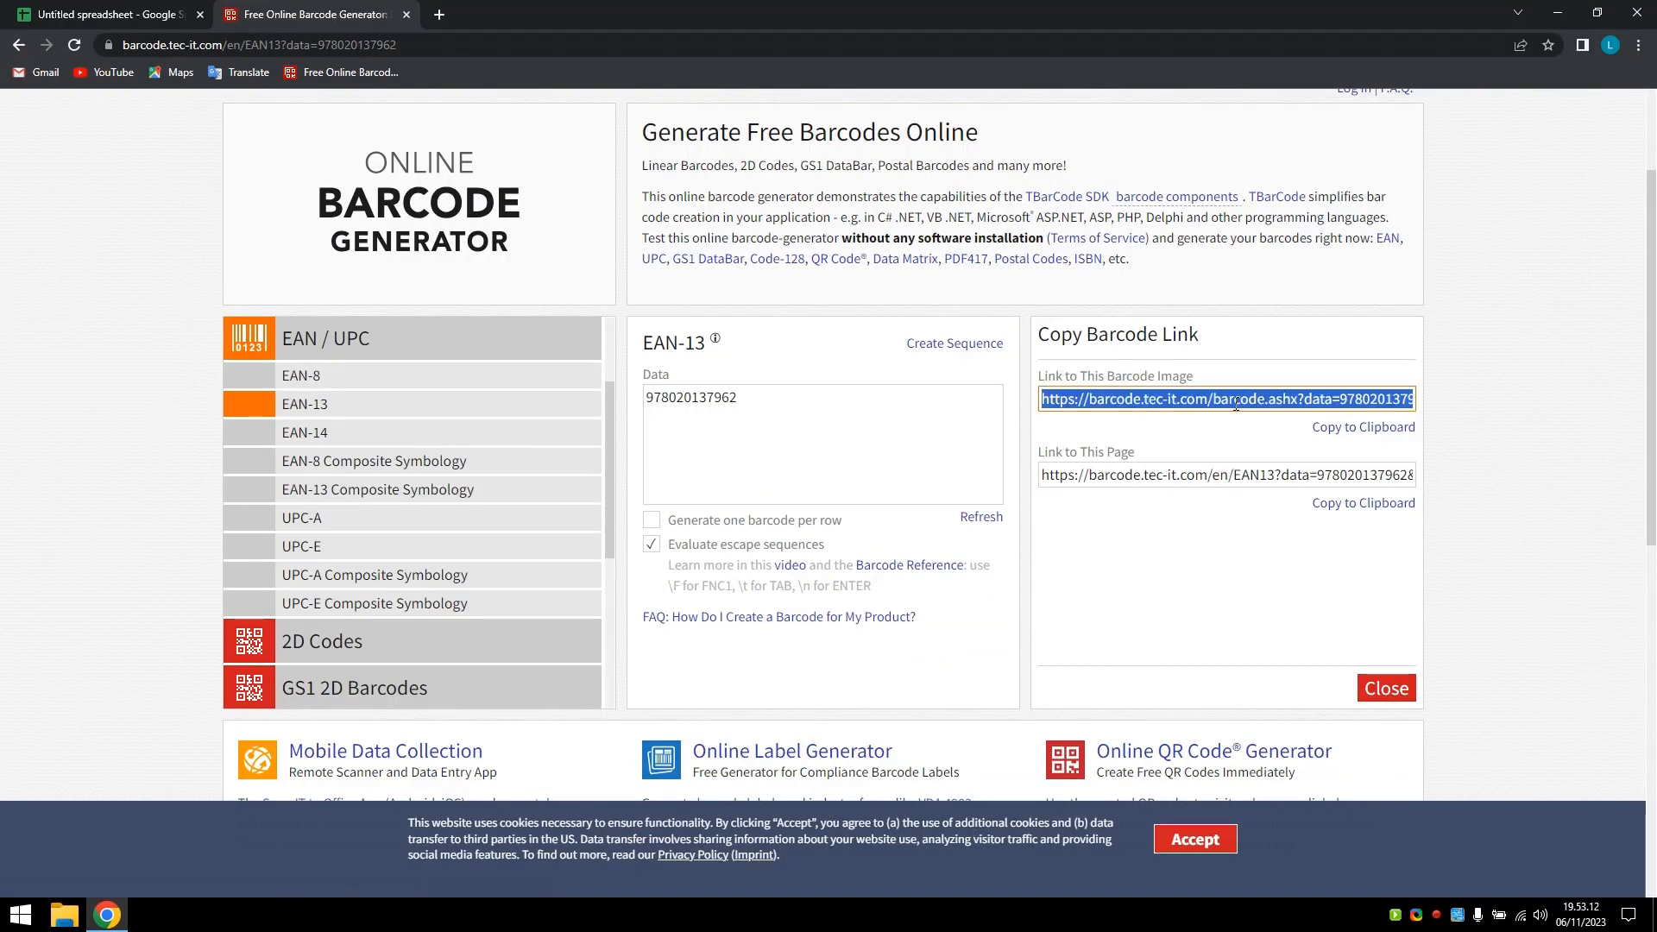
Step: Replace the URL in the spreadsheet's C2 IMAGE formula with the copied PNG link, and make column C slightly narrower
click(138, 14)
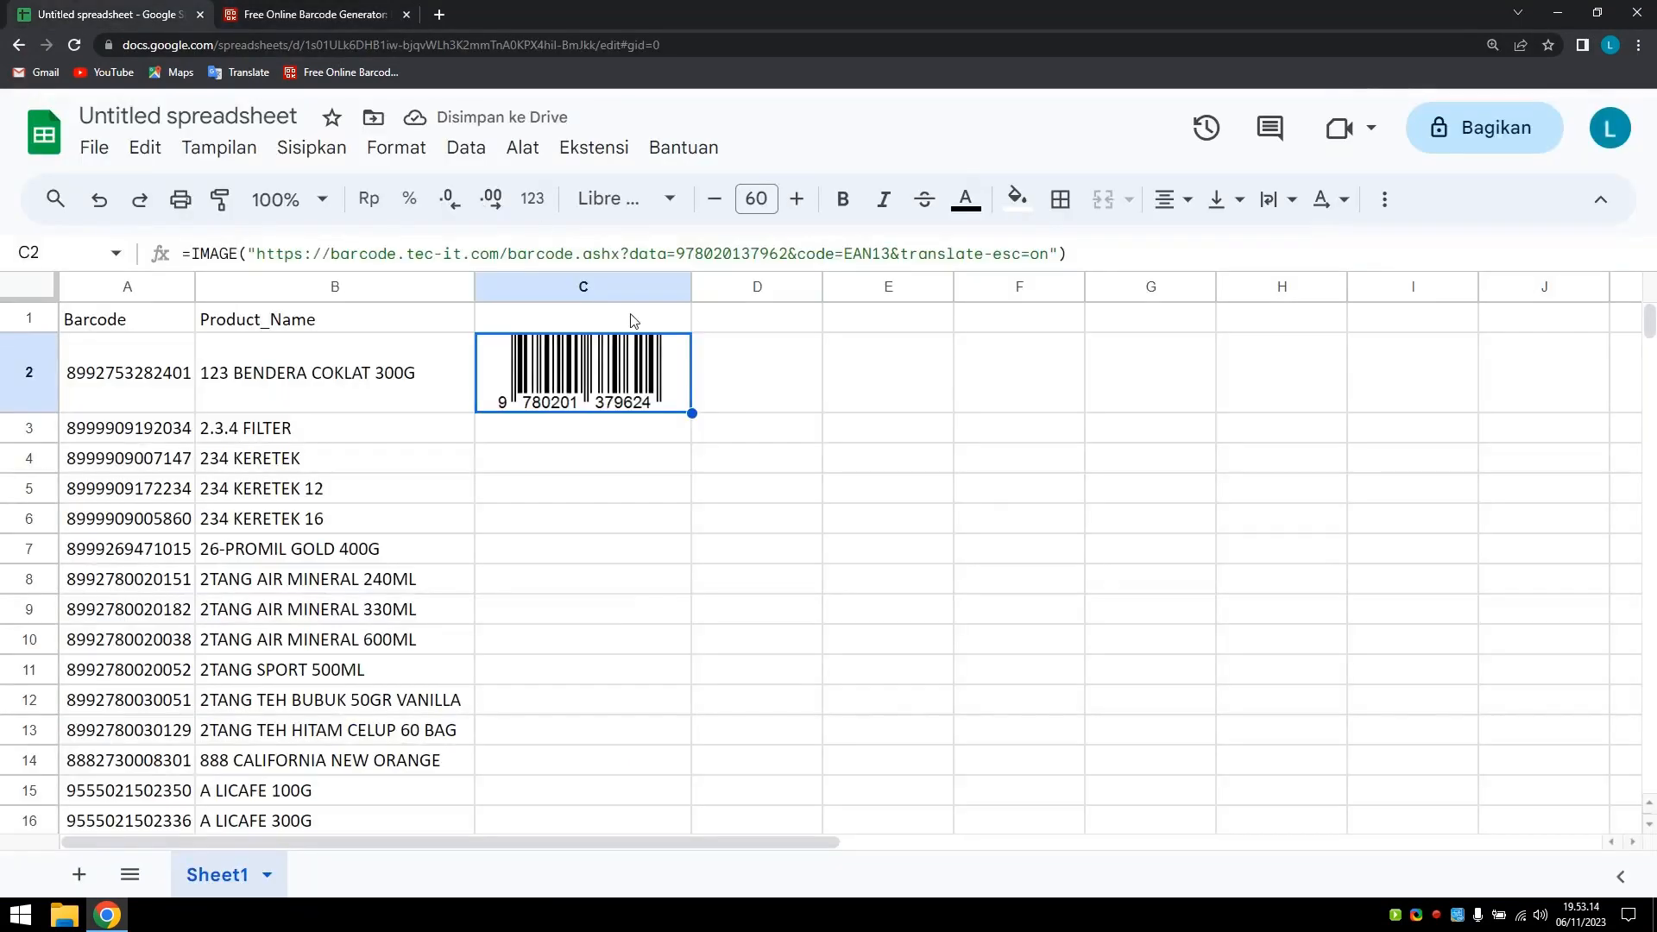
drag(1049, 254, 256, 245)
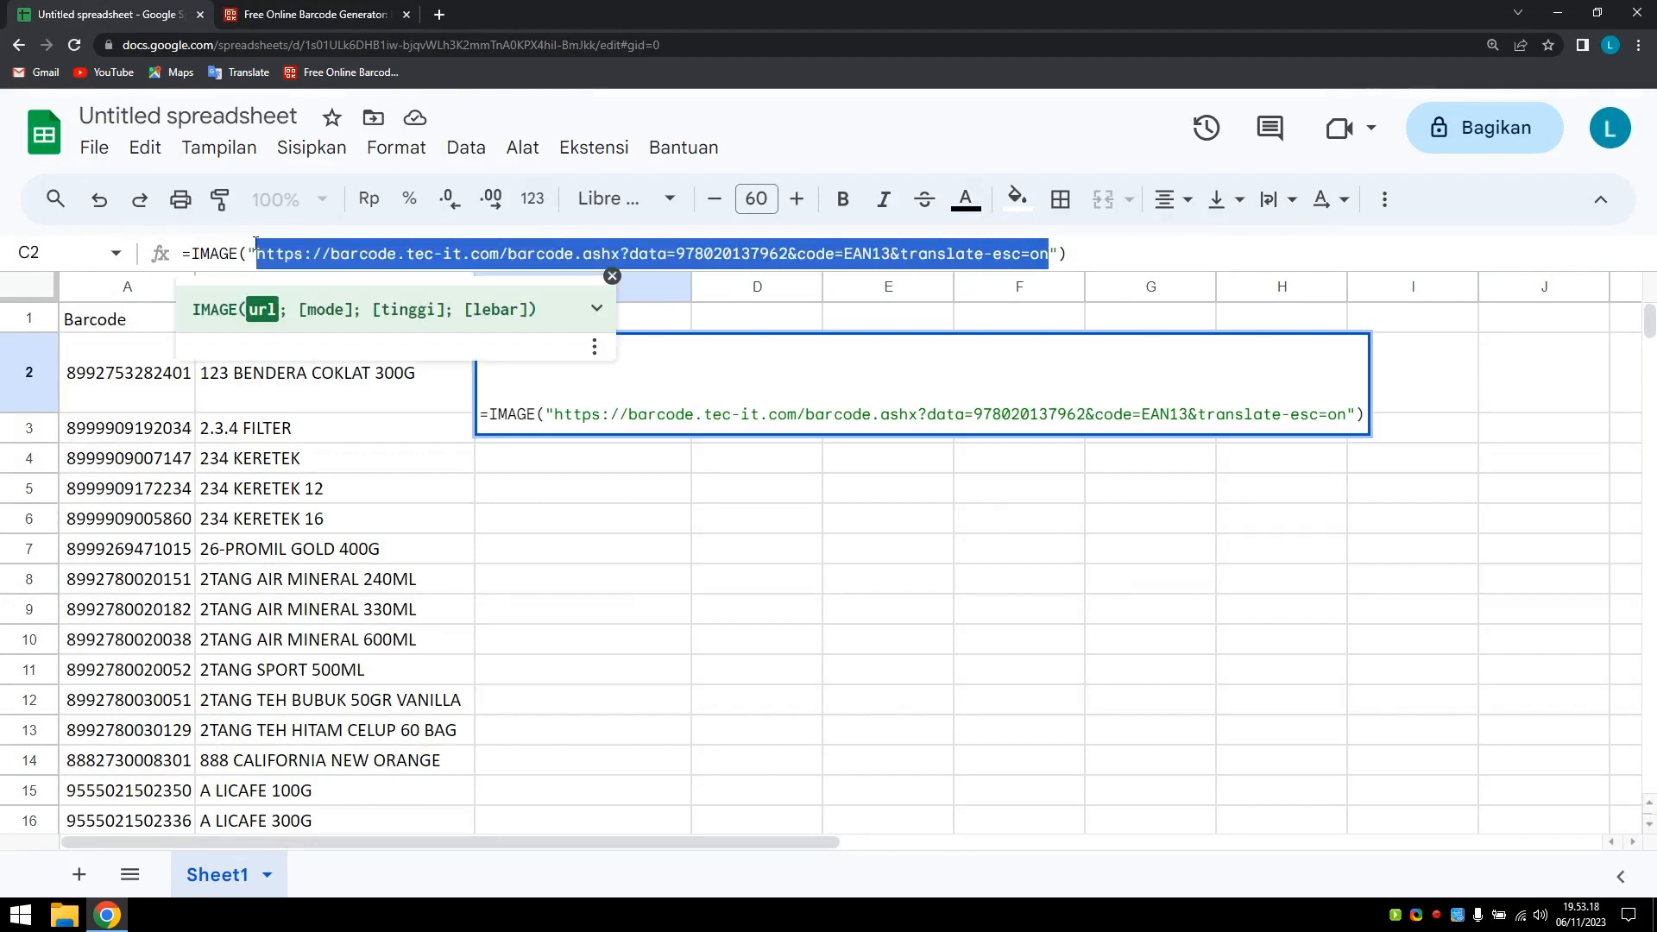
key(BackSpace)
key(ctrl+v)
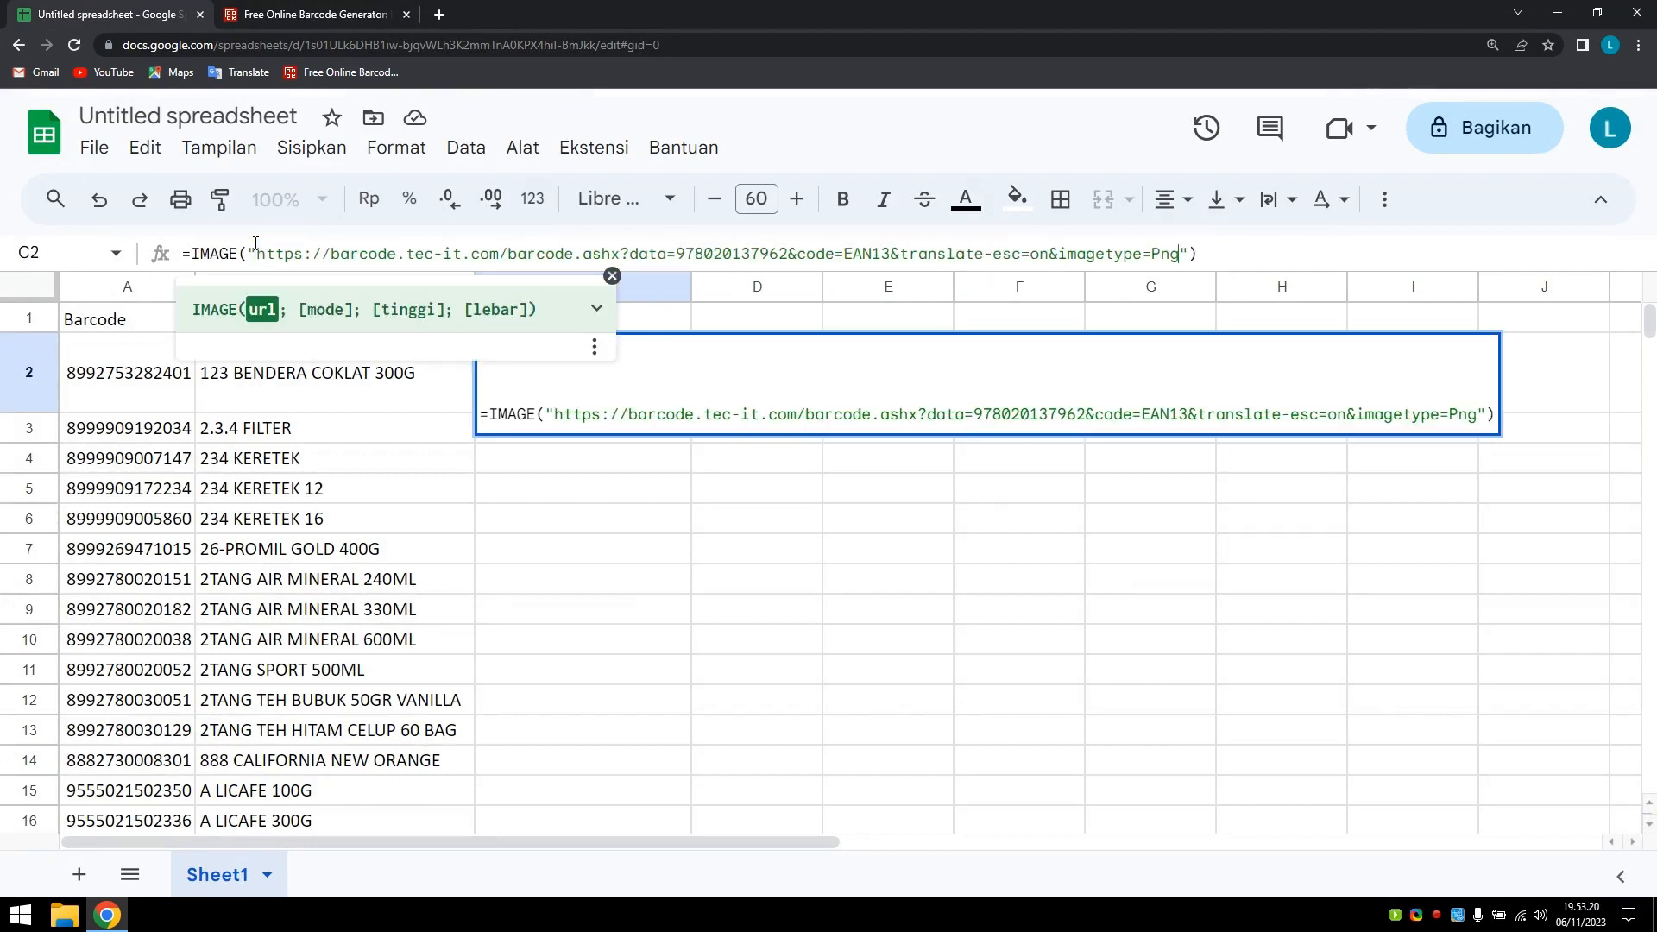
key(Return)
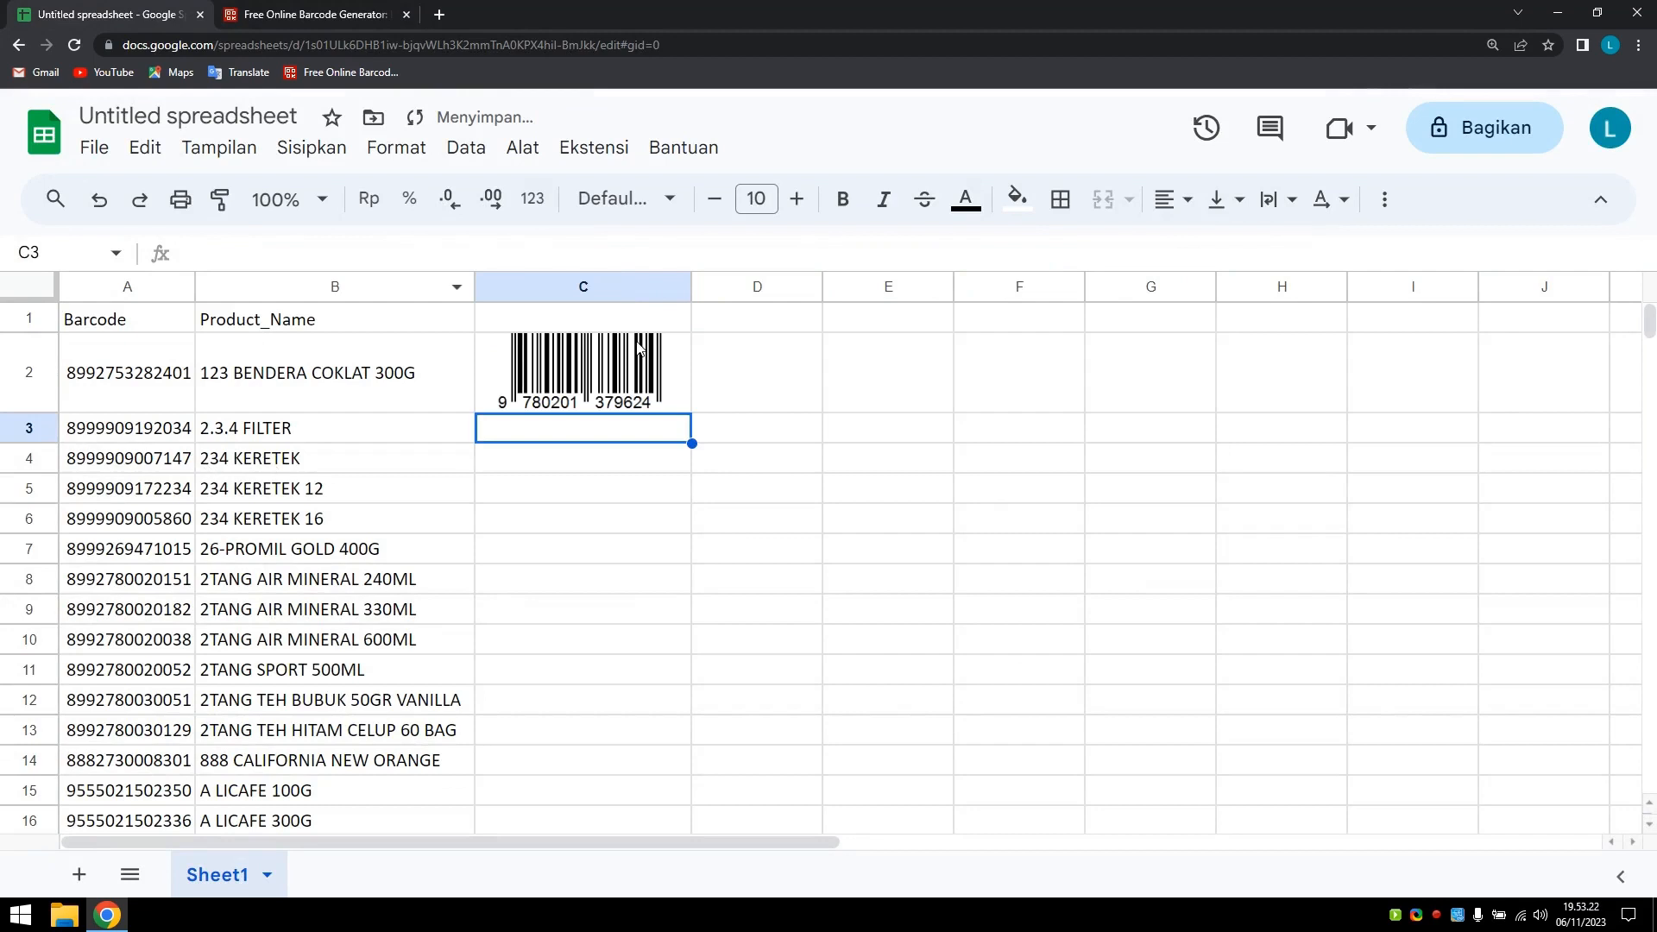
click(638, 347)
drag(691, 285, 685, 281)
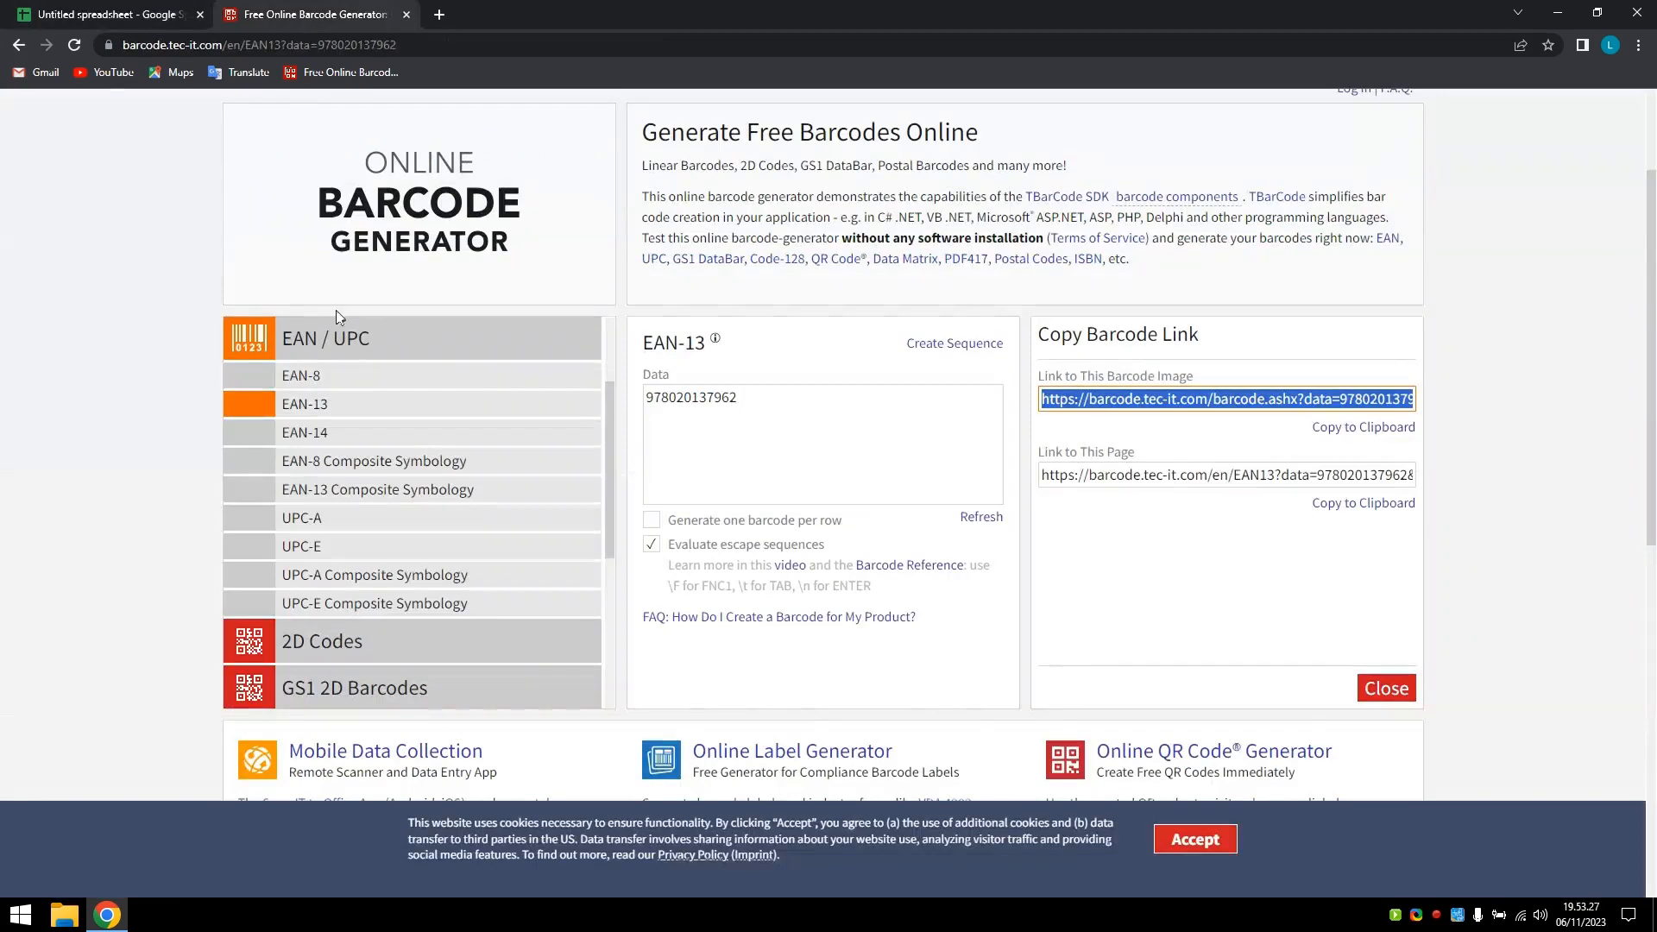
Step: Compare the sample code in the generator's data field with the product's barcode number in cell A2
click(315, 15)
triple_click(840, 415)
click(95, 14)
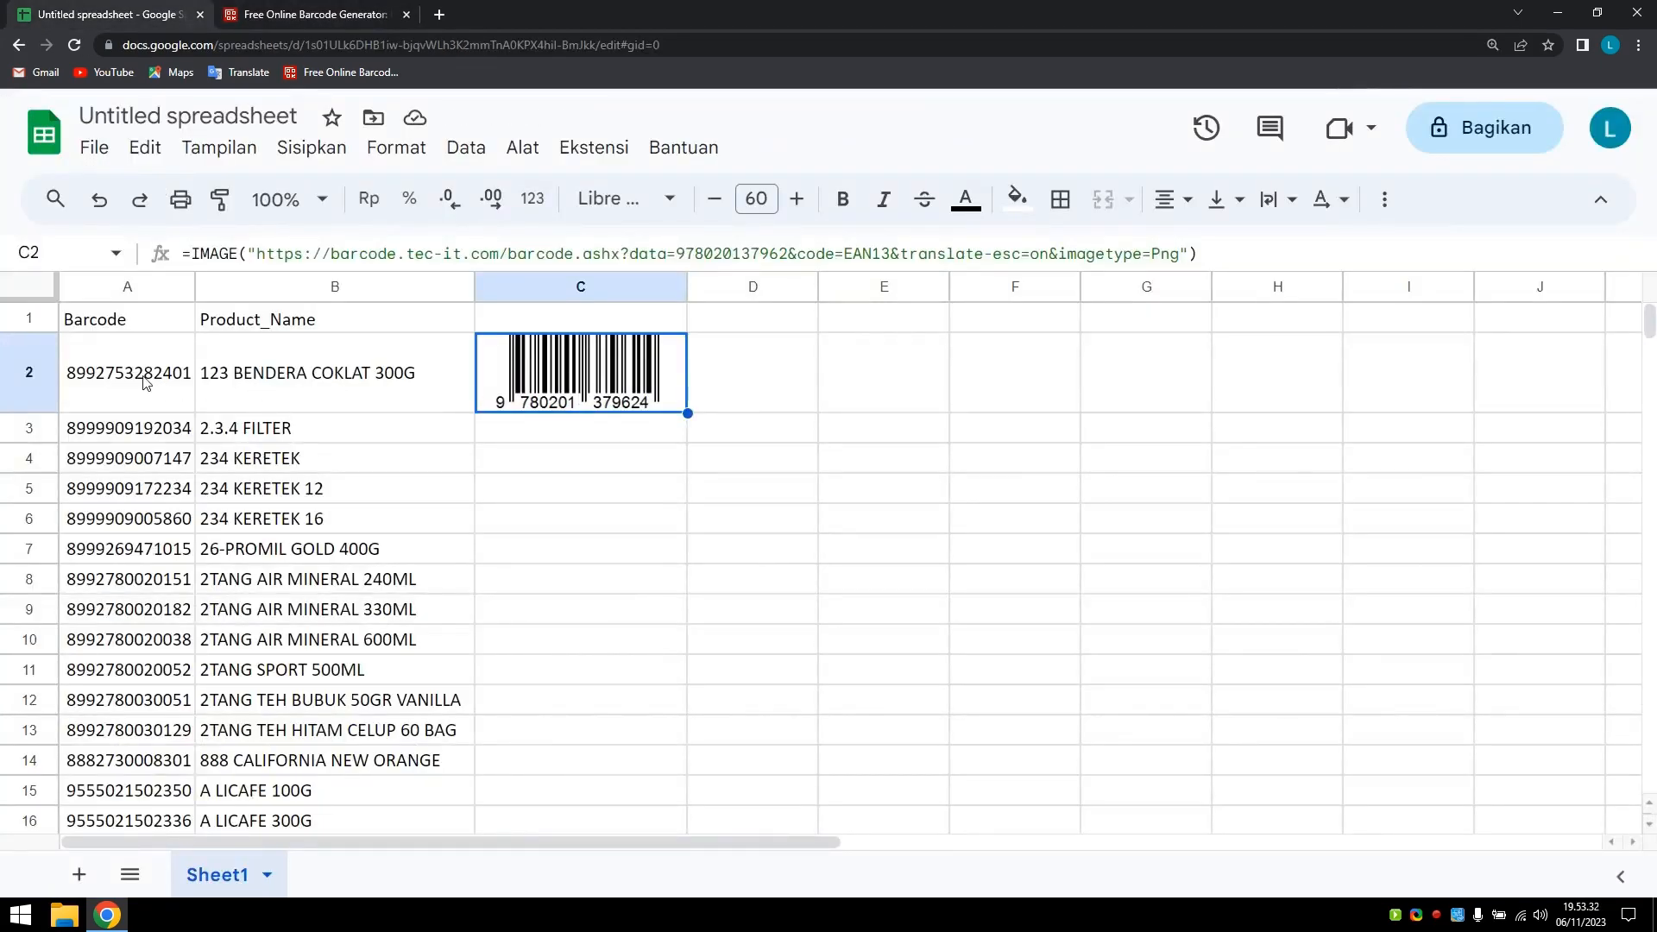
click(146, 382)
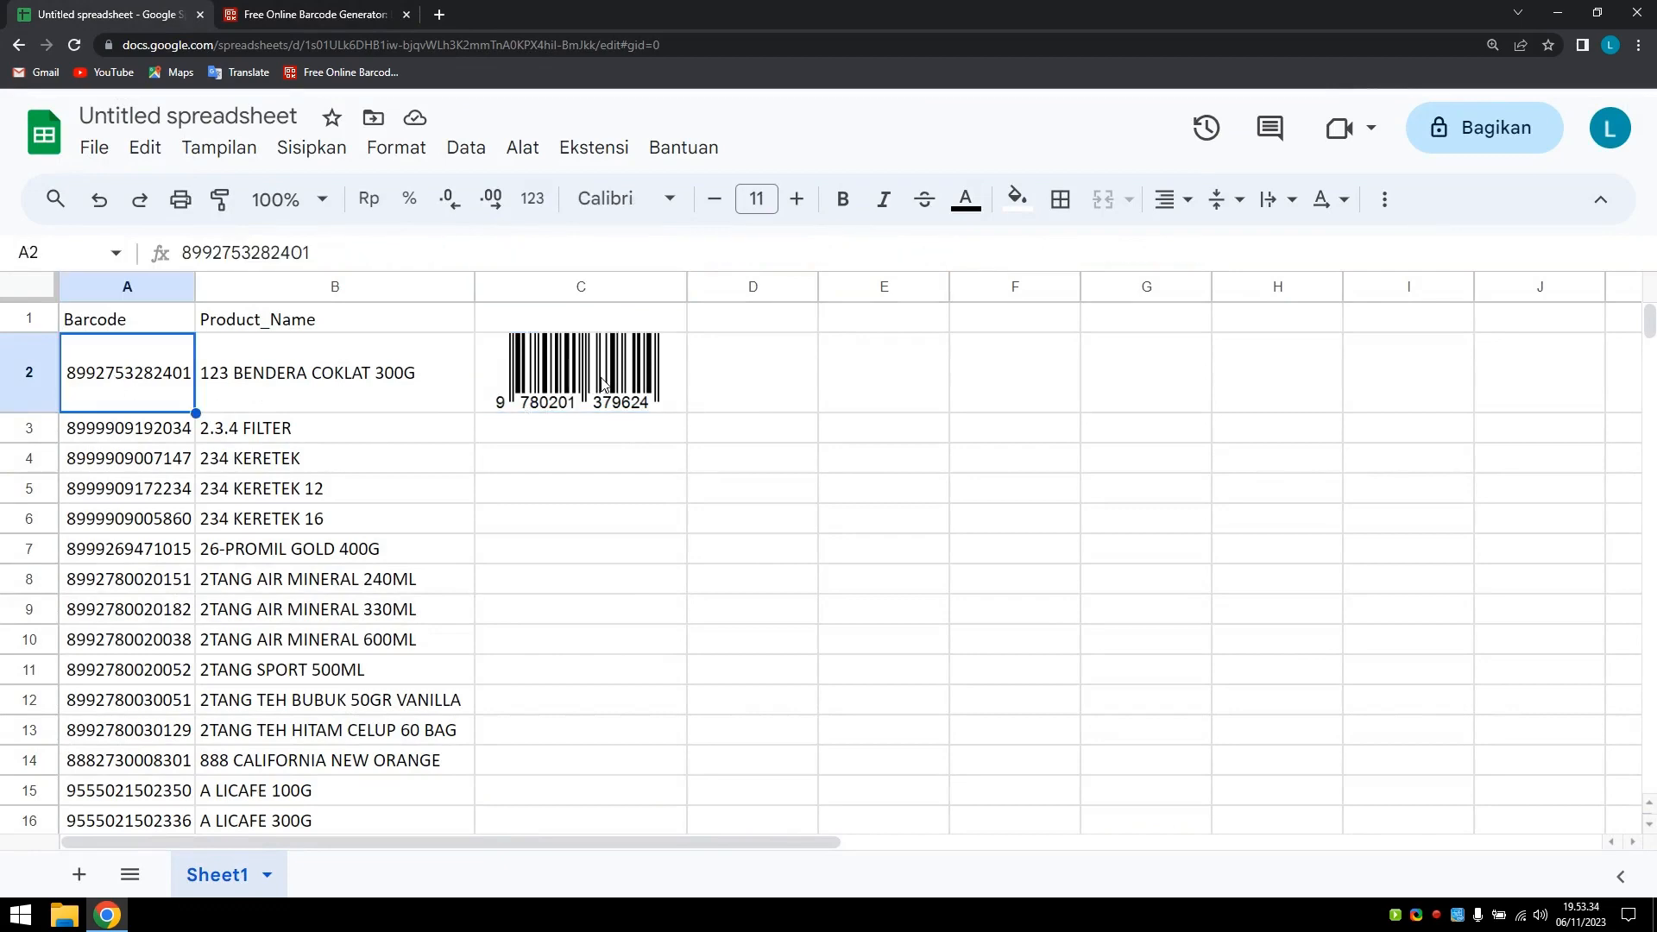
click(603, 383)
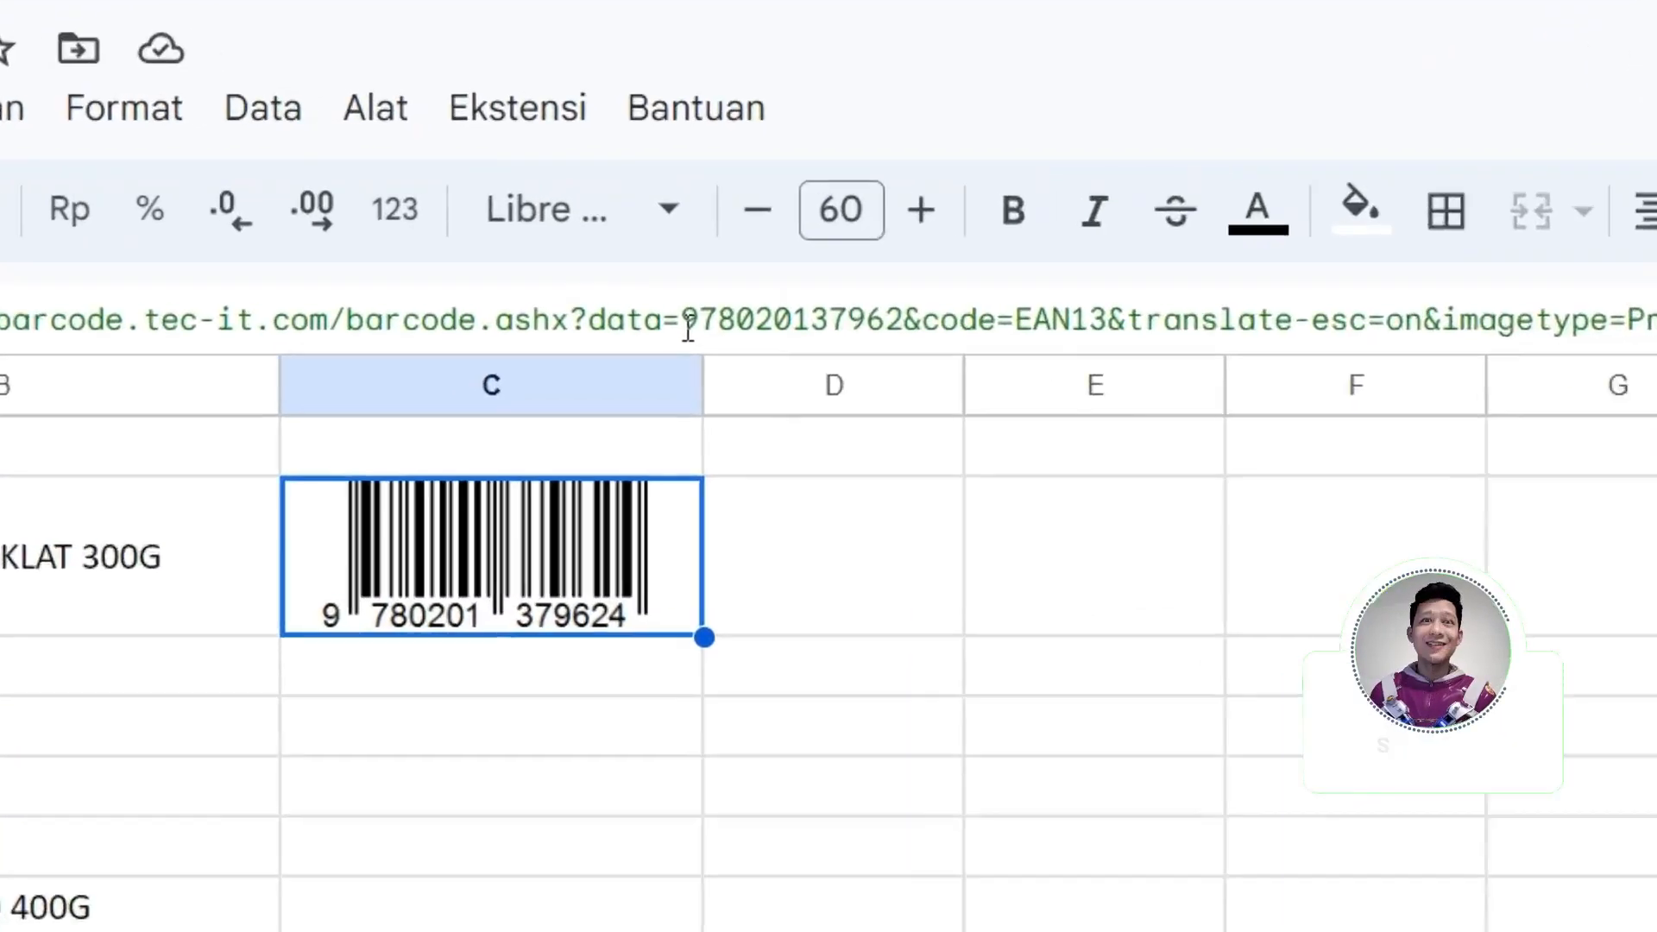
double_click(672, 320)
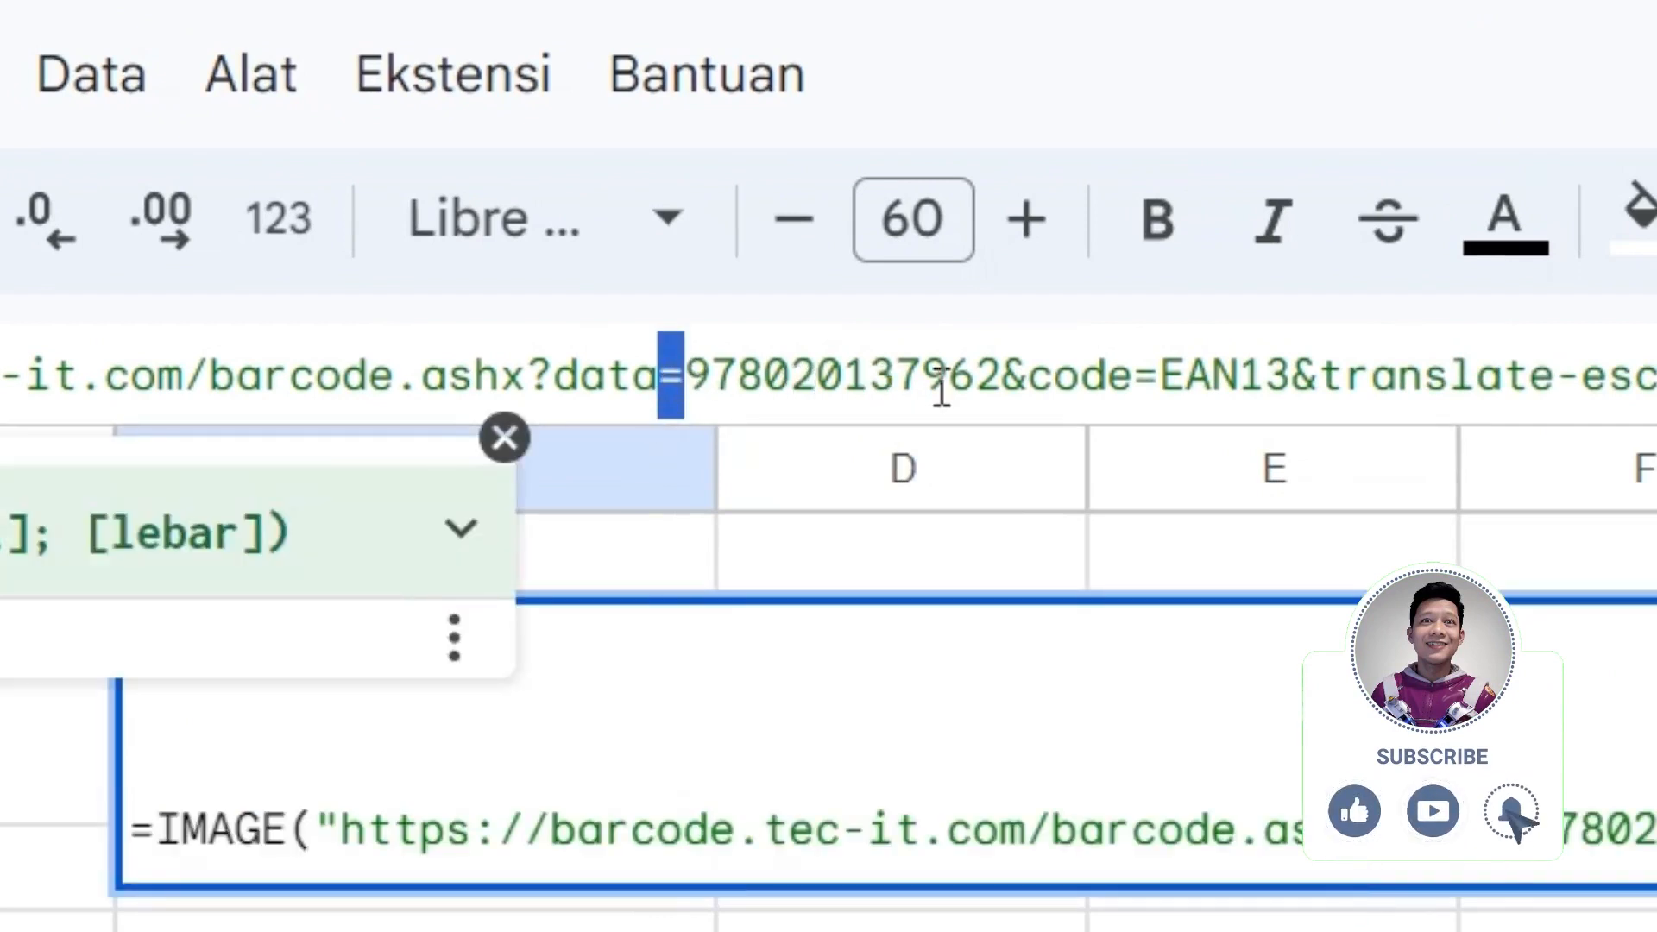
click(1003, 378)
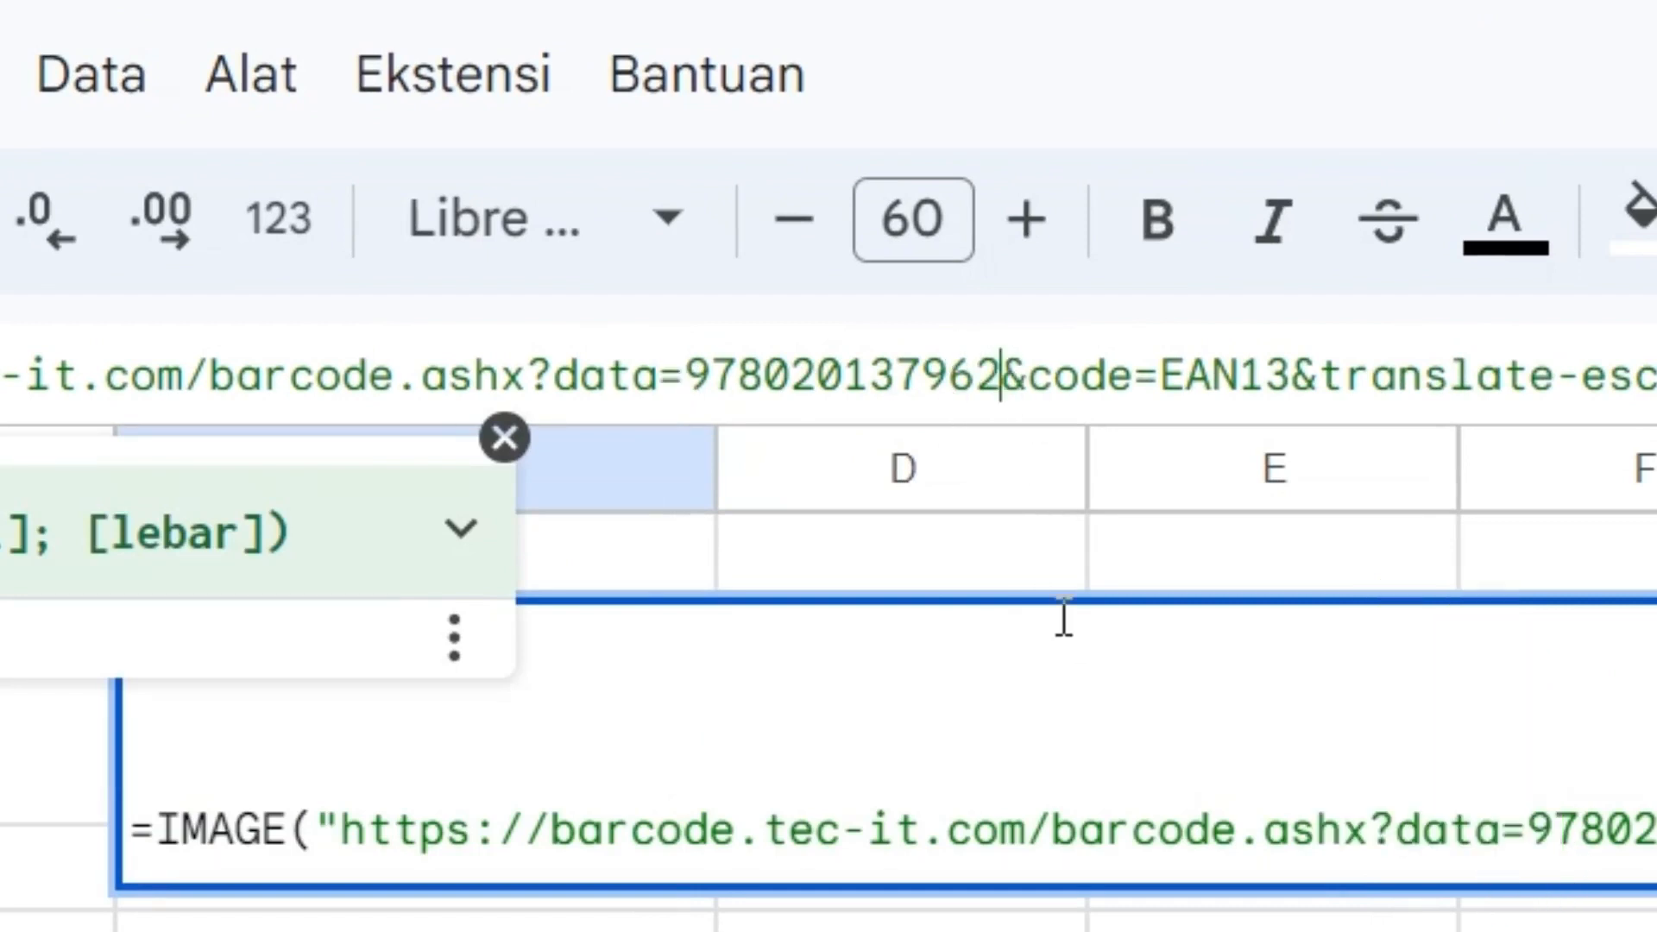
key(BackSpace)
key(BackSpace)
key(BackSpace)
key(BackSpace)
key(BackSpace)
key(BackSpace)
key(BackSpace)
key(BackSpace)
key(BackSpace)
key(BackSpace)
key(BackSpace)
key(BackSpace)
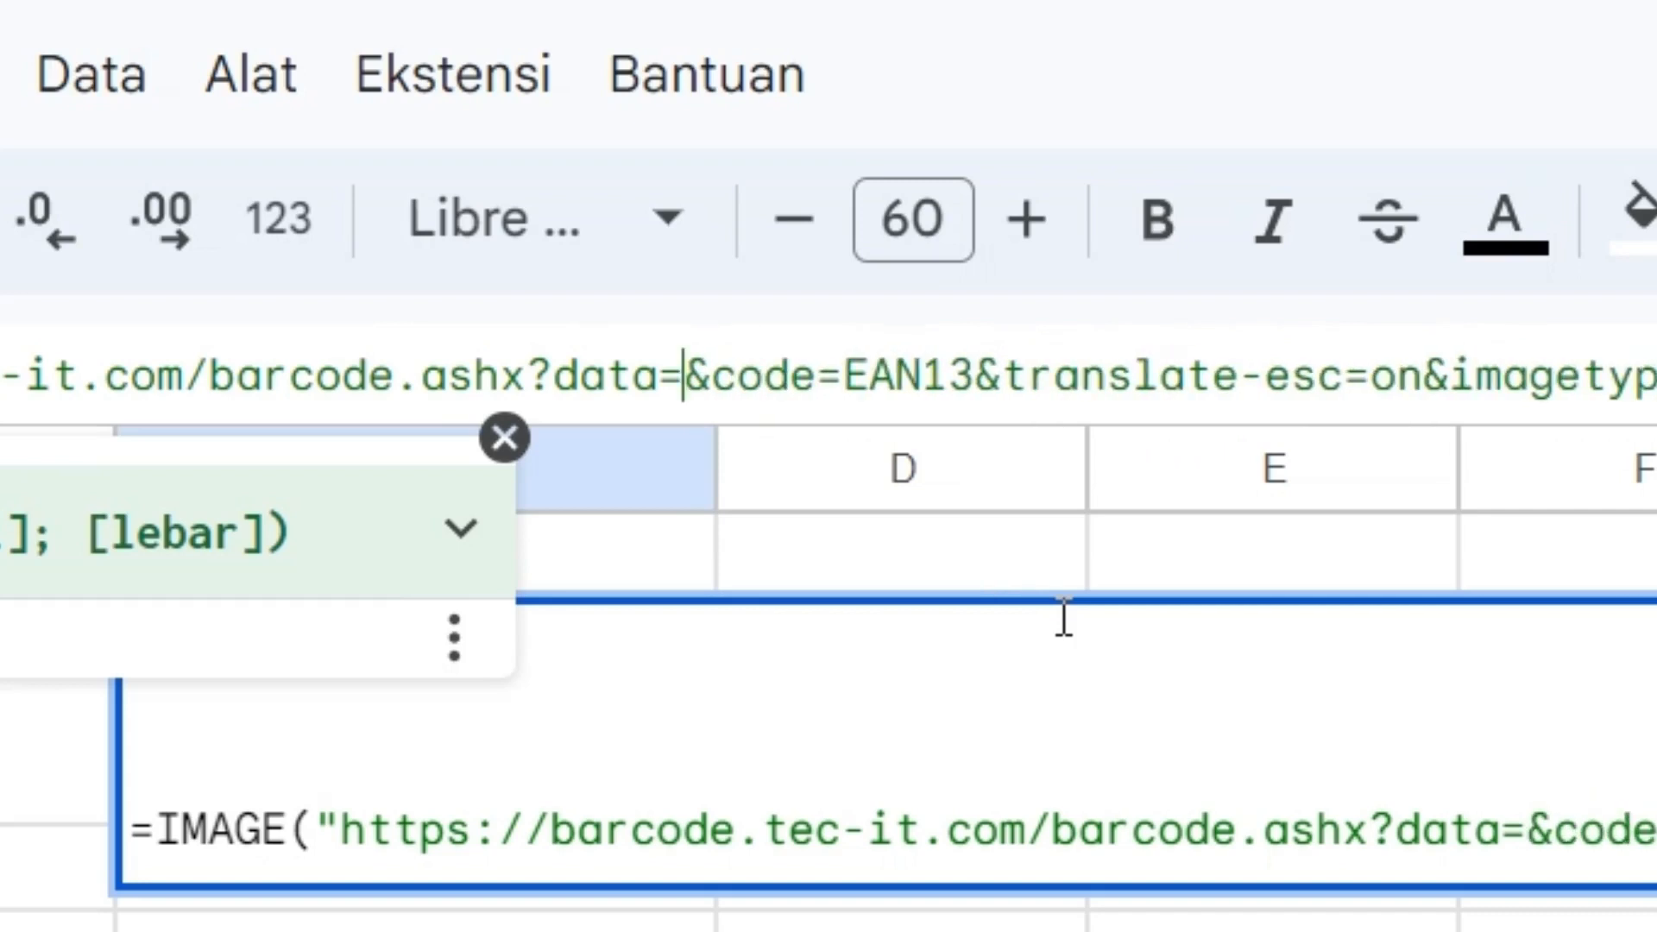
Step: Insert "&A2&" after data= in the C2 formula so the URL takes its code from cell A2, and commit it
text(")
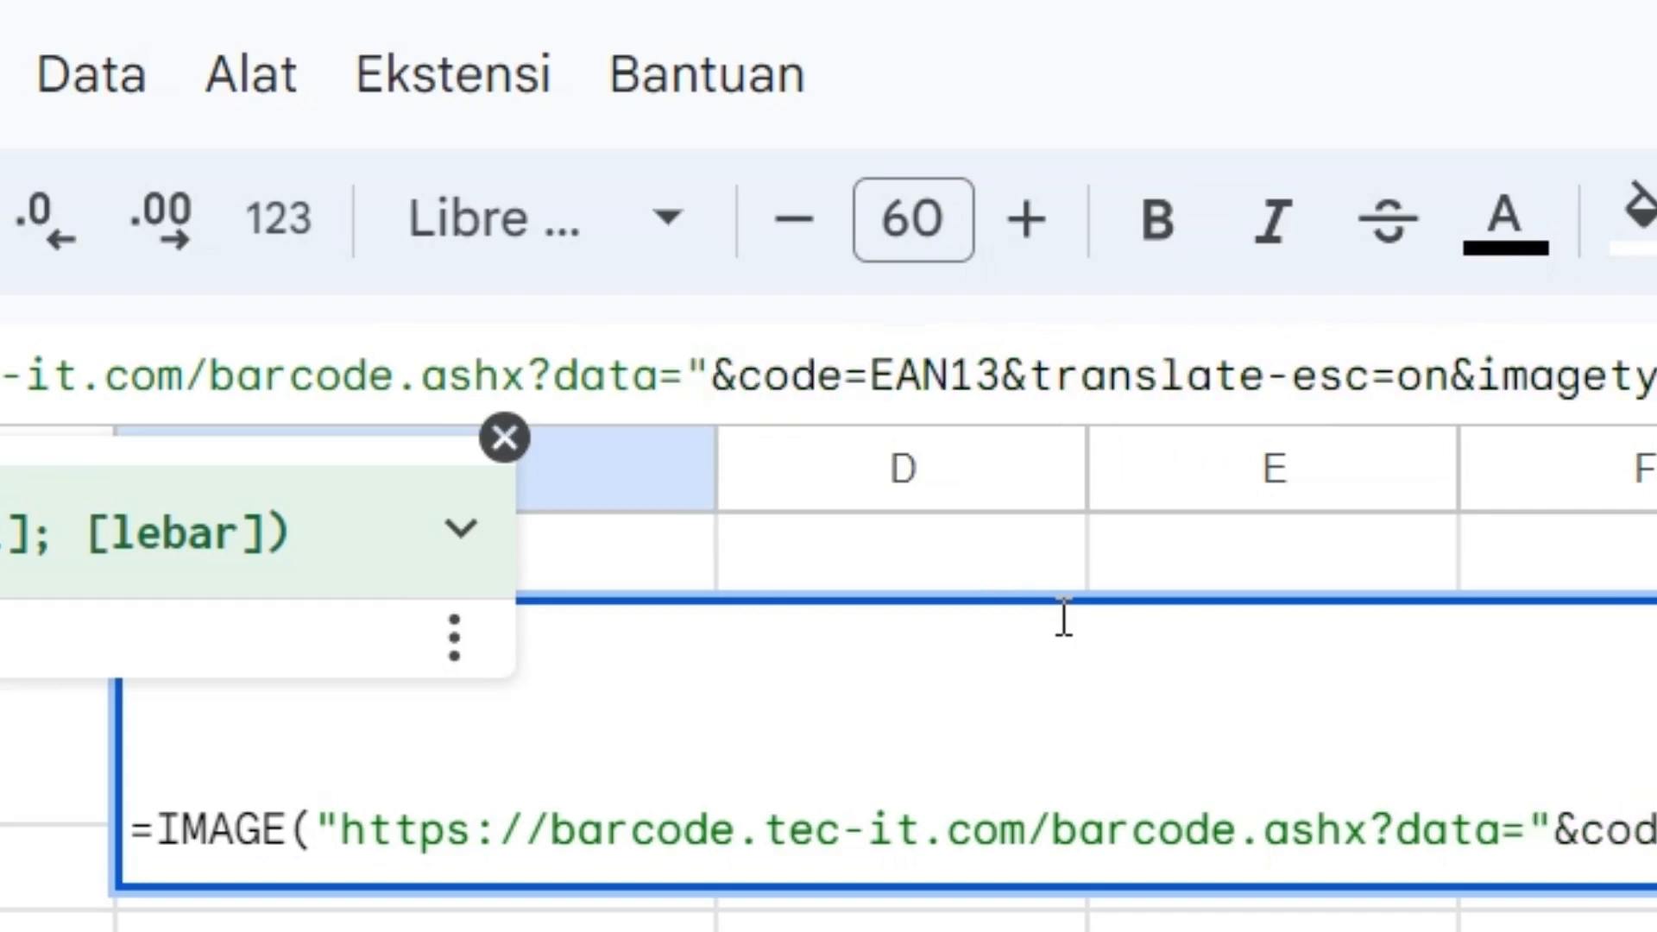
text(")
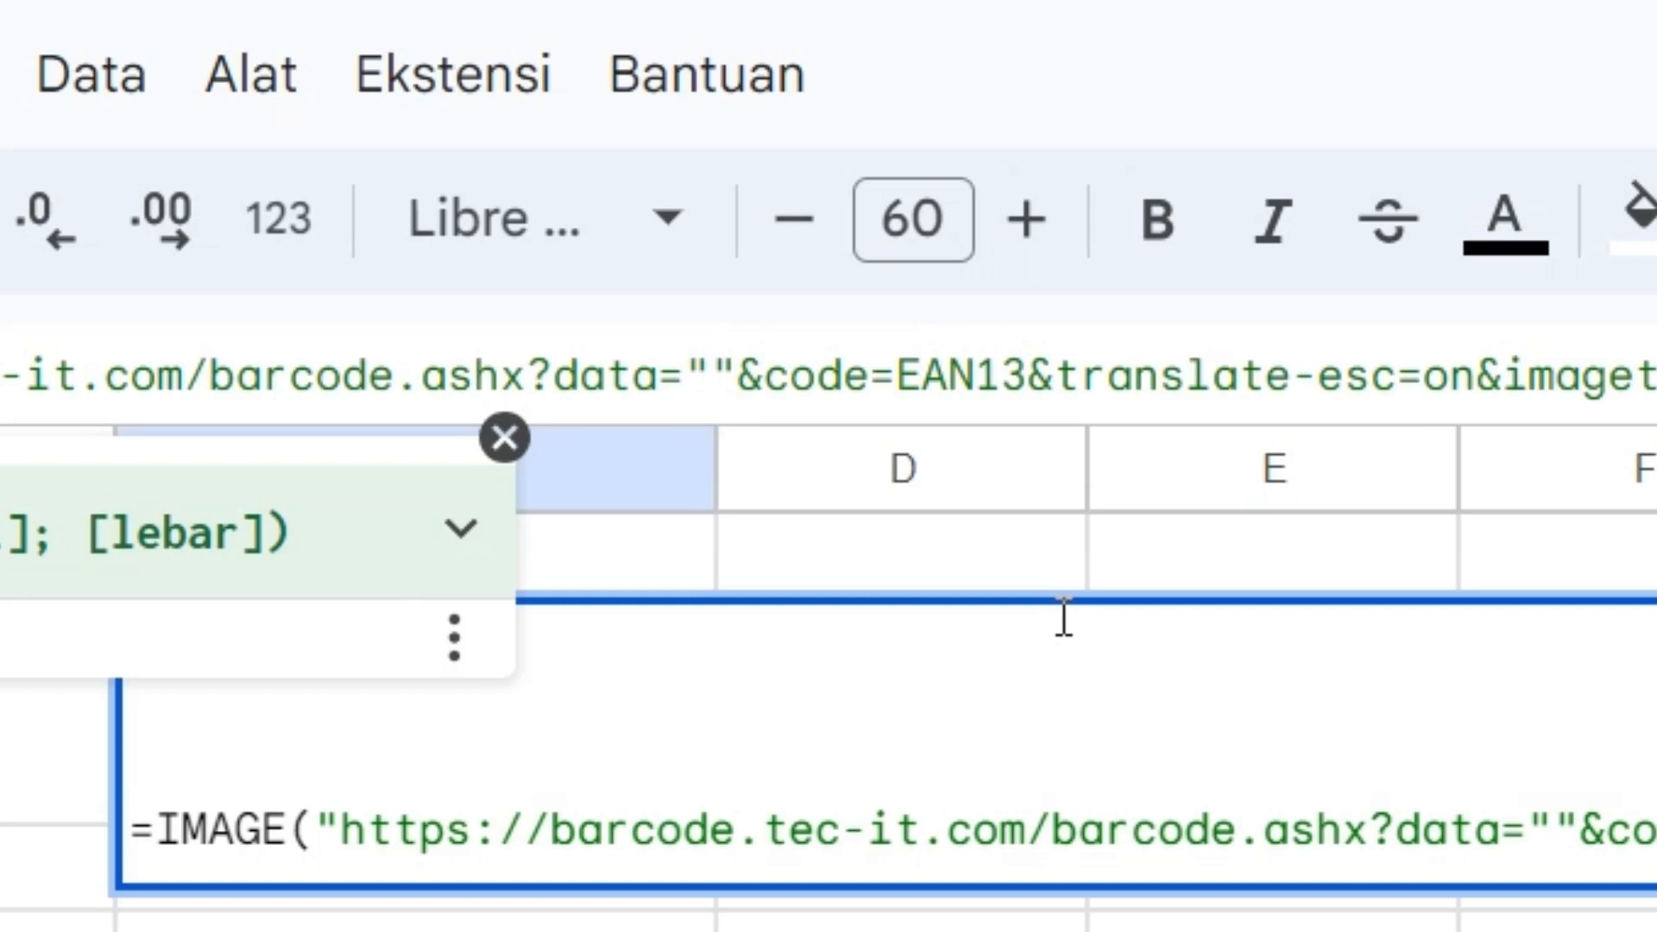
text(&&)
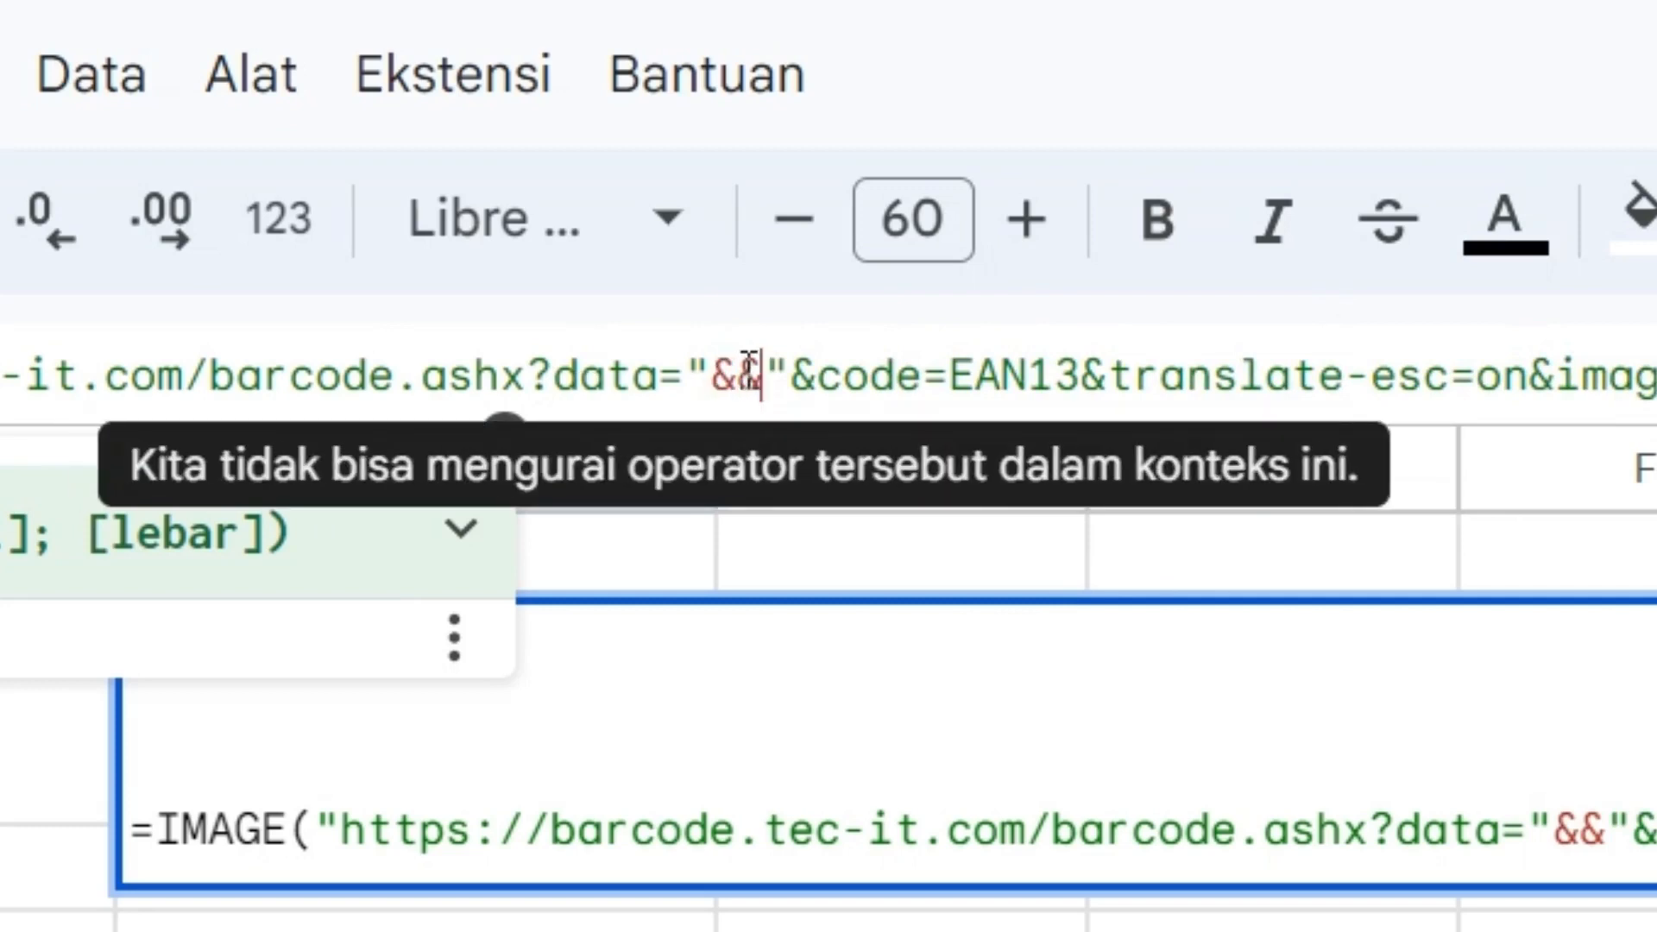
click(802, 357)
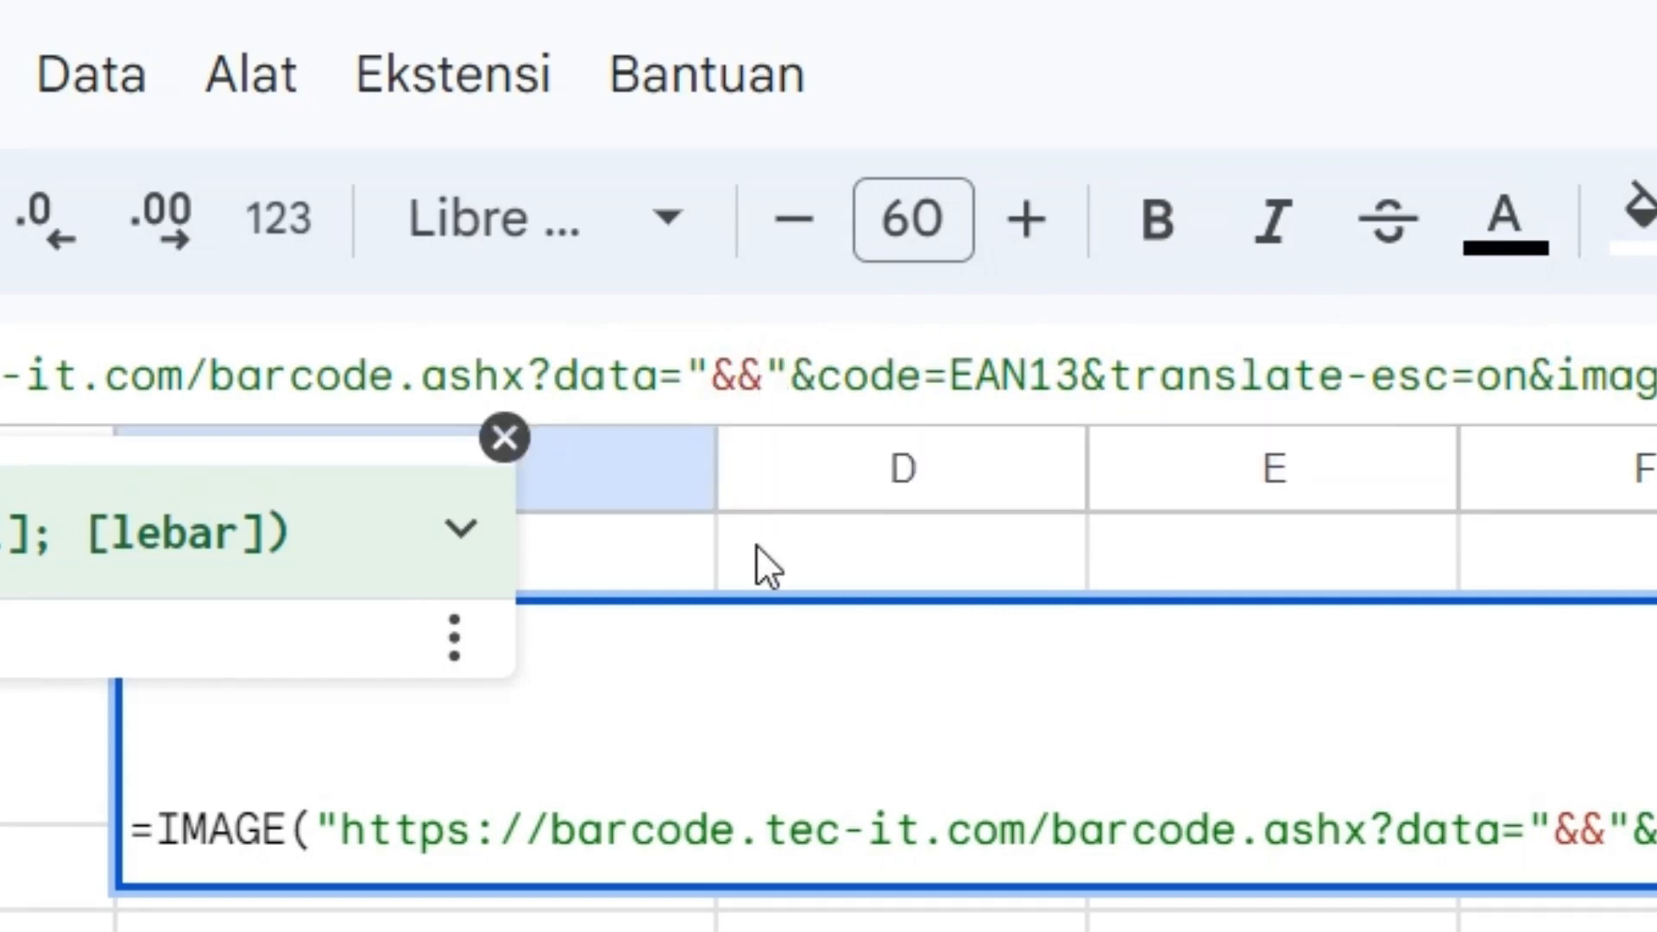
click(738, 375)
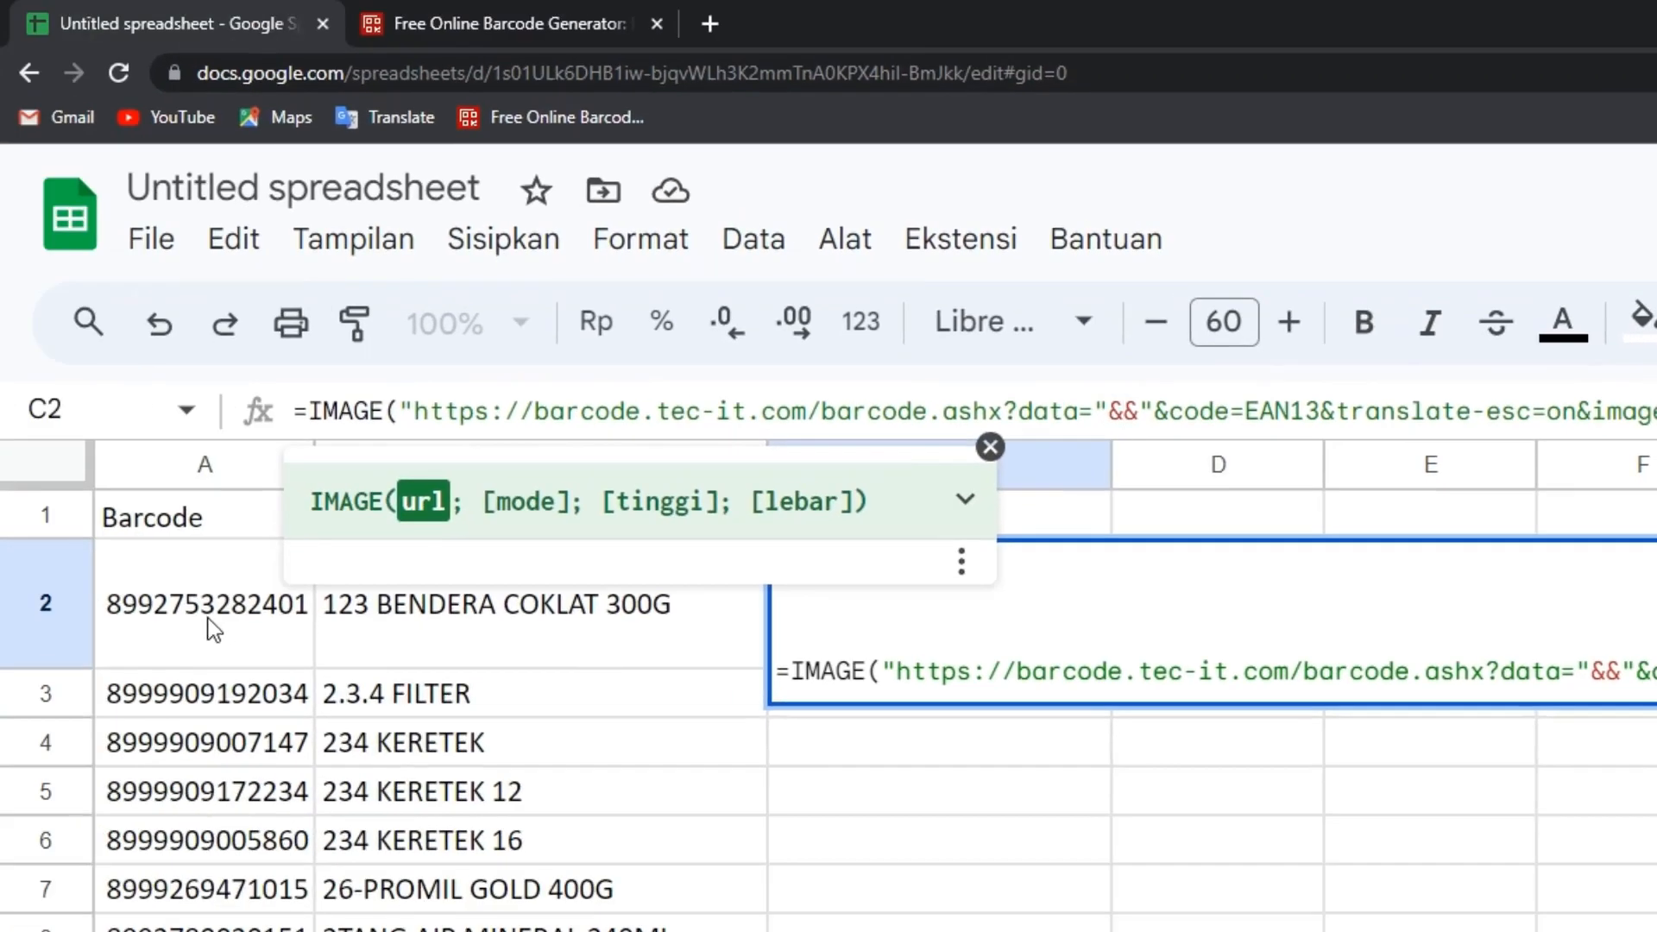
click(214, 630)
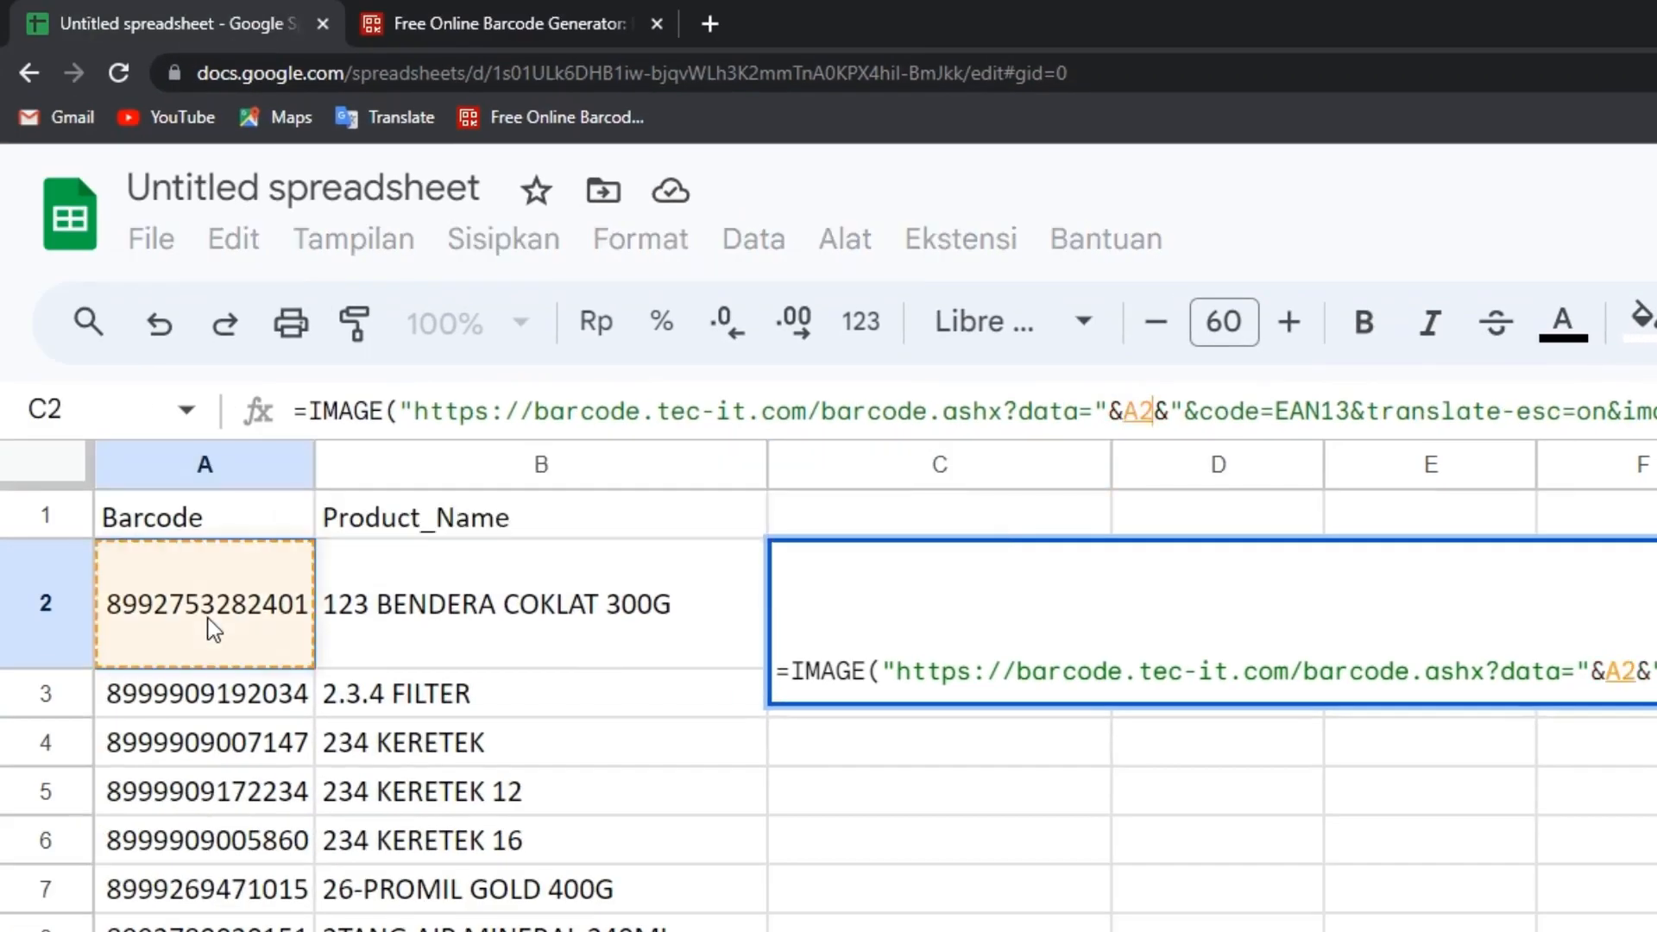
key(Return)
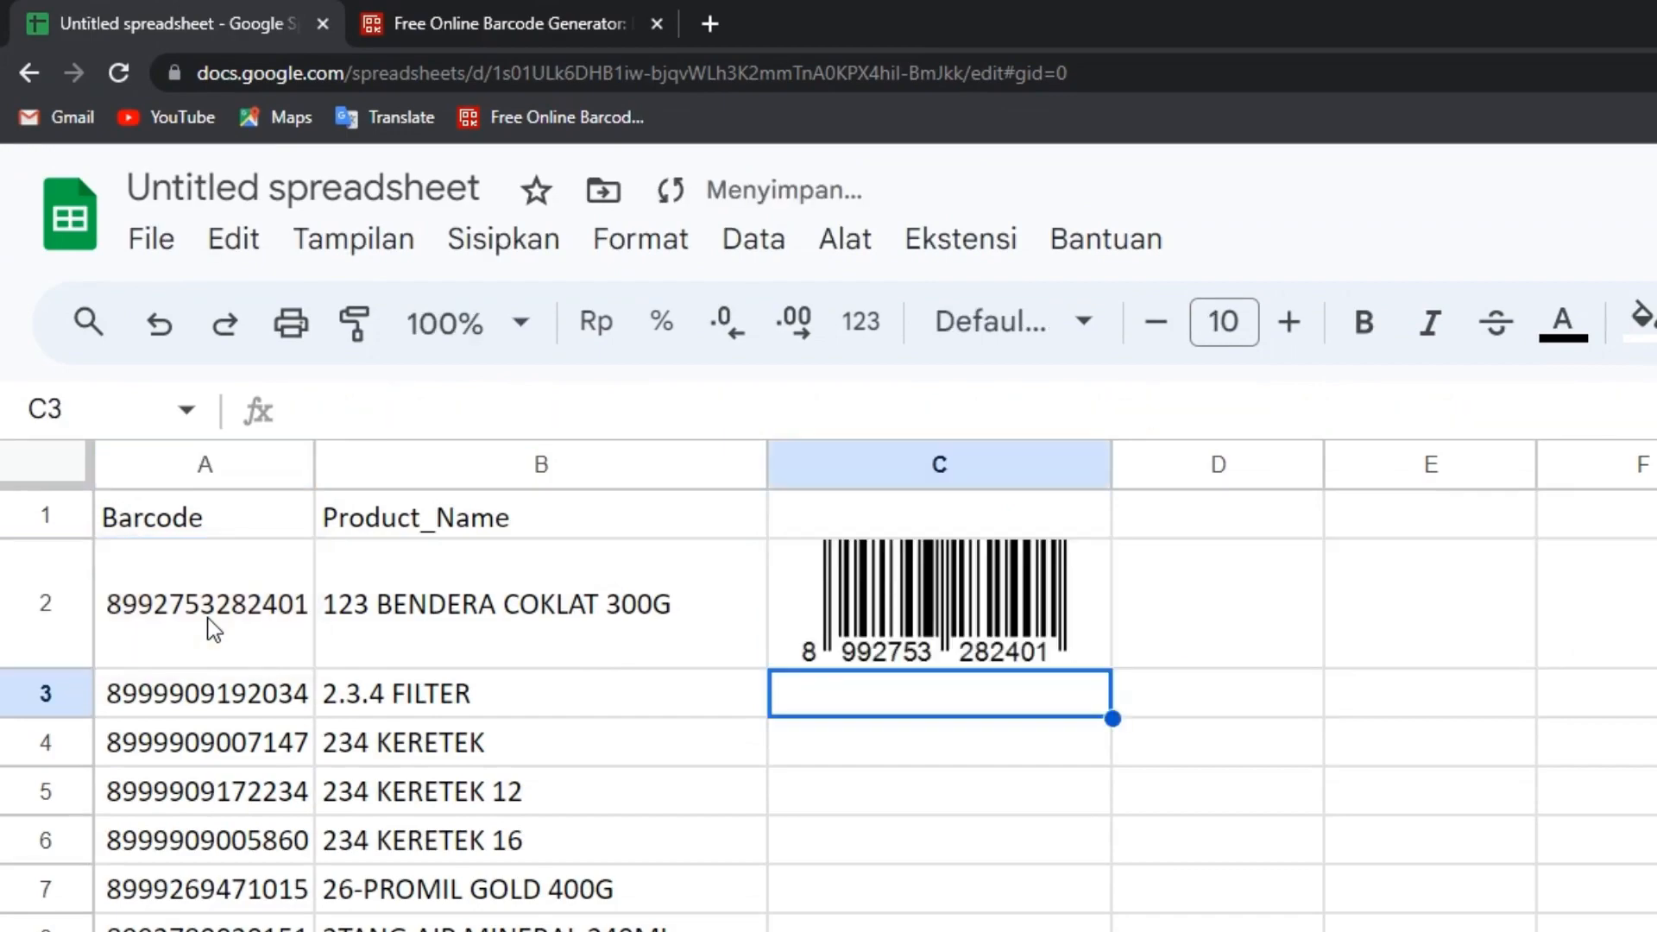
Step: Fill the IMAGE formula from C2 down through C24 so every product row gets its barcode
click(1083, 609)
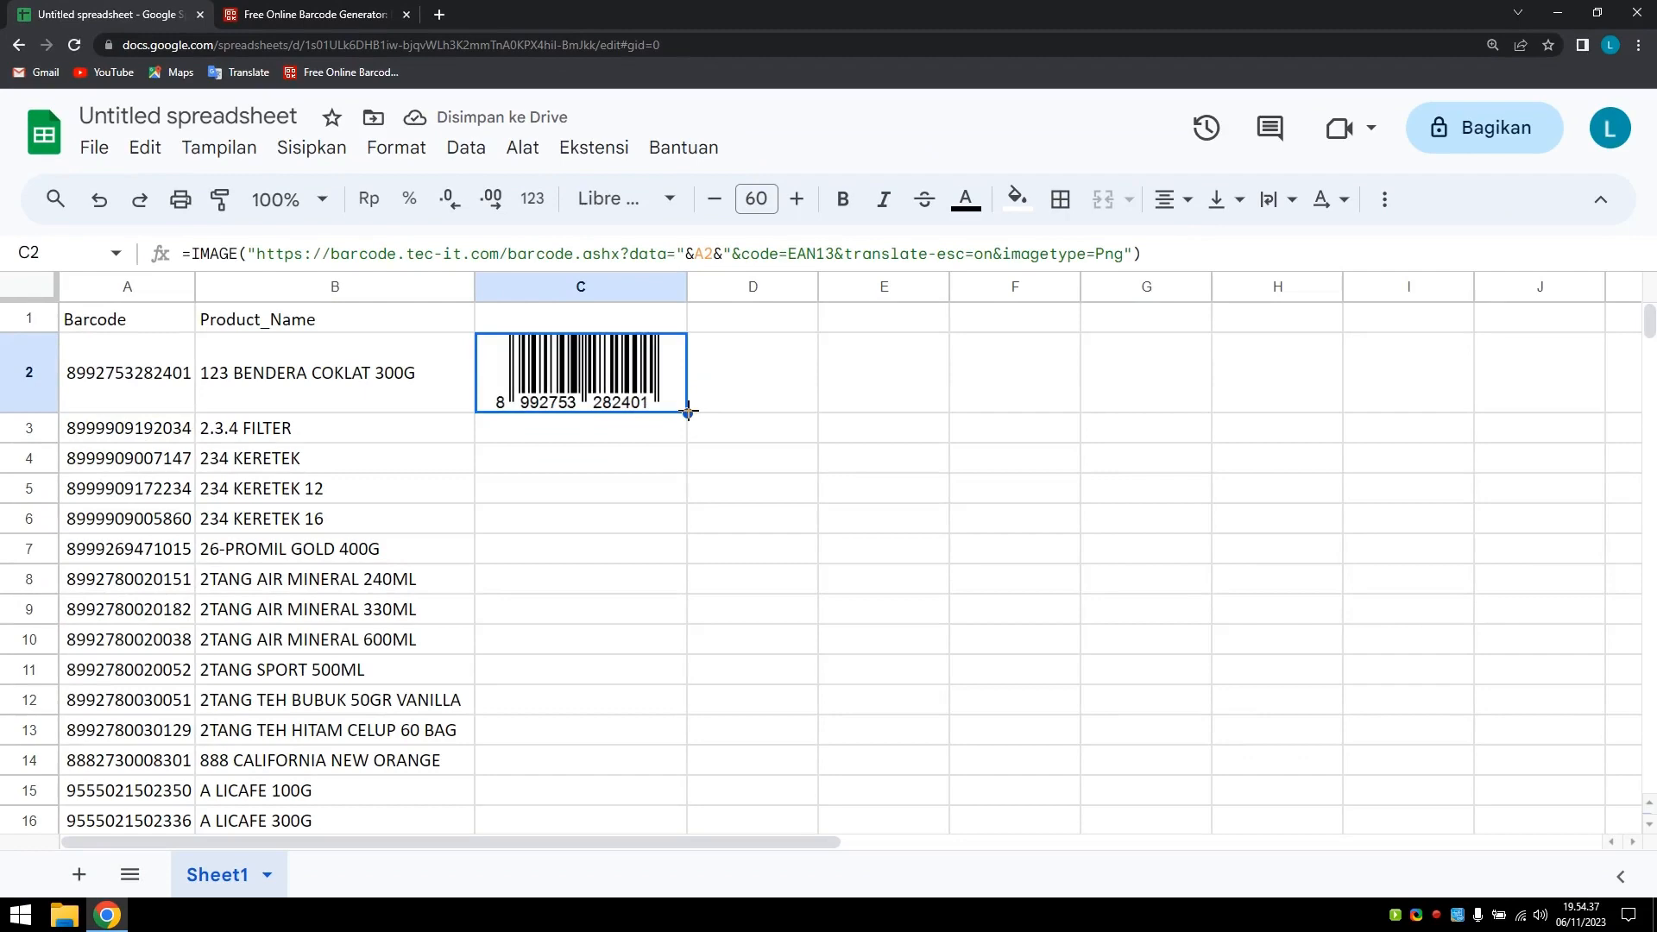
drag(687, 412, 641, 799)
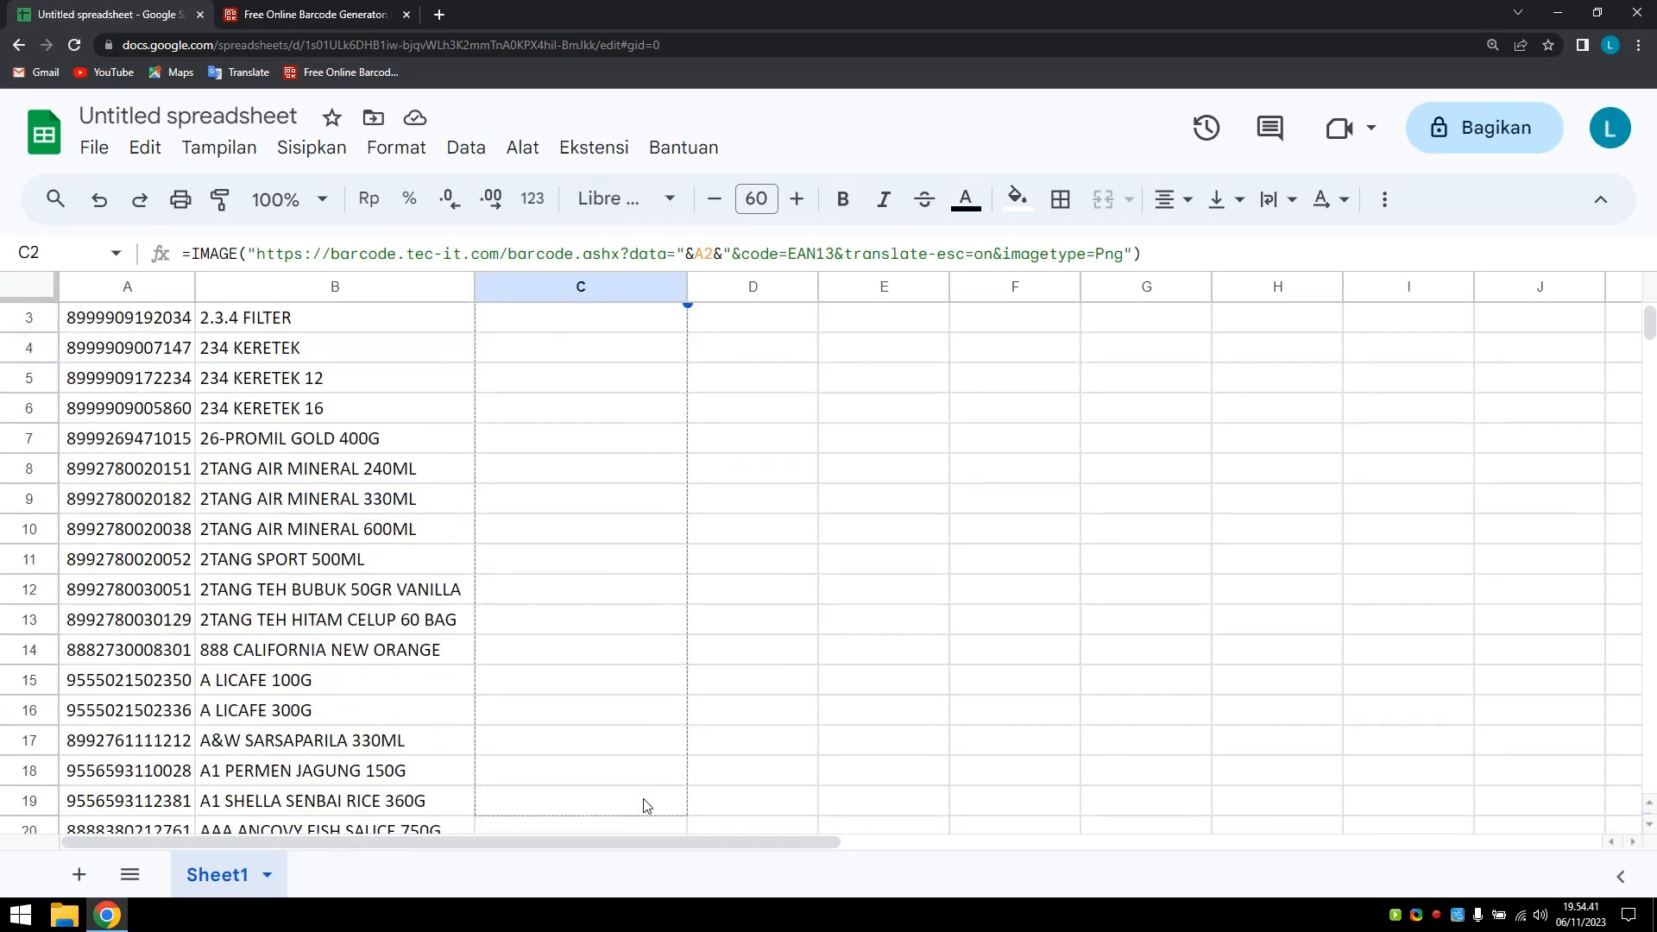
click(641, 800)
scroll(670, 584, up, 2)
click(640, 380)
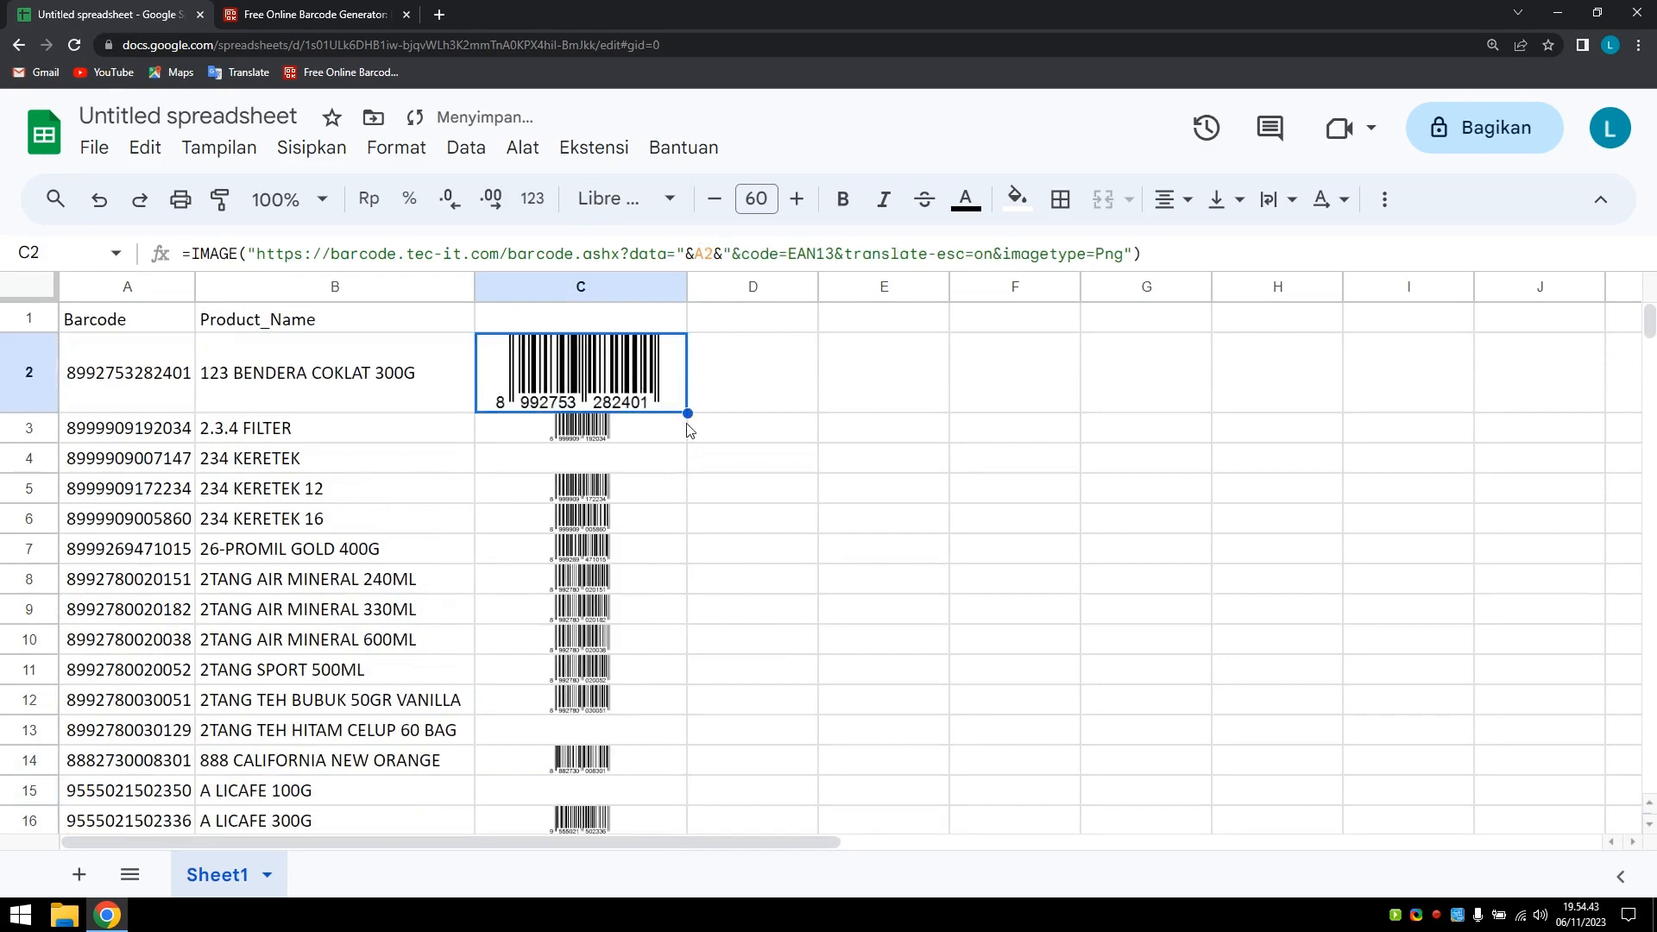
drag(688, 412, 669, 718)
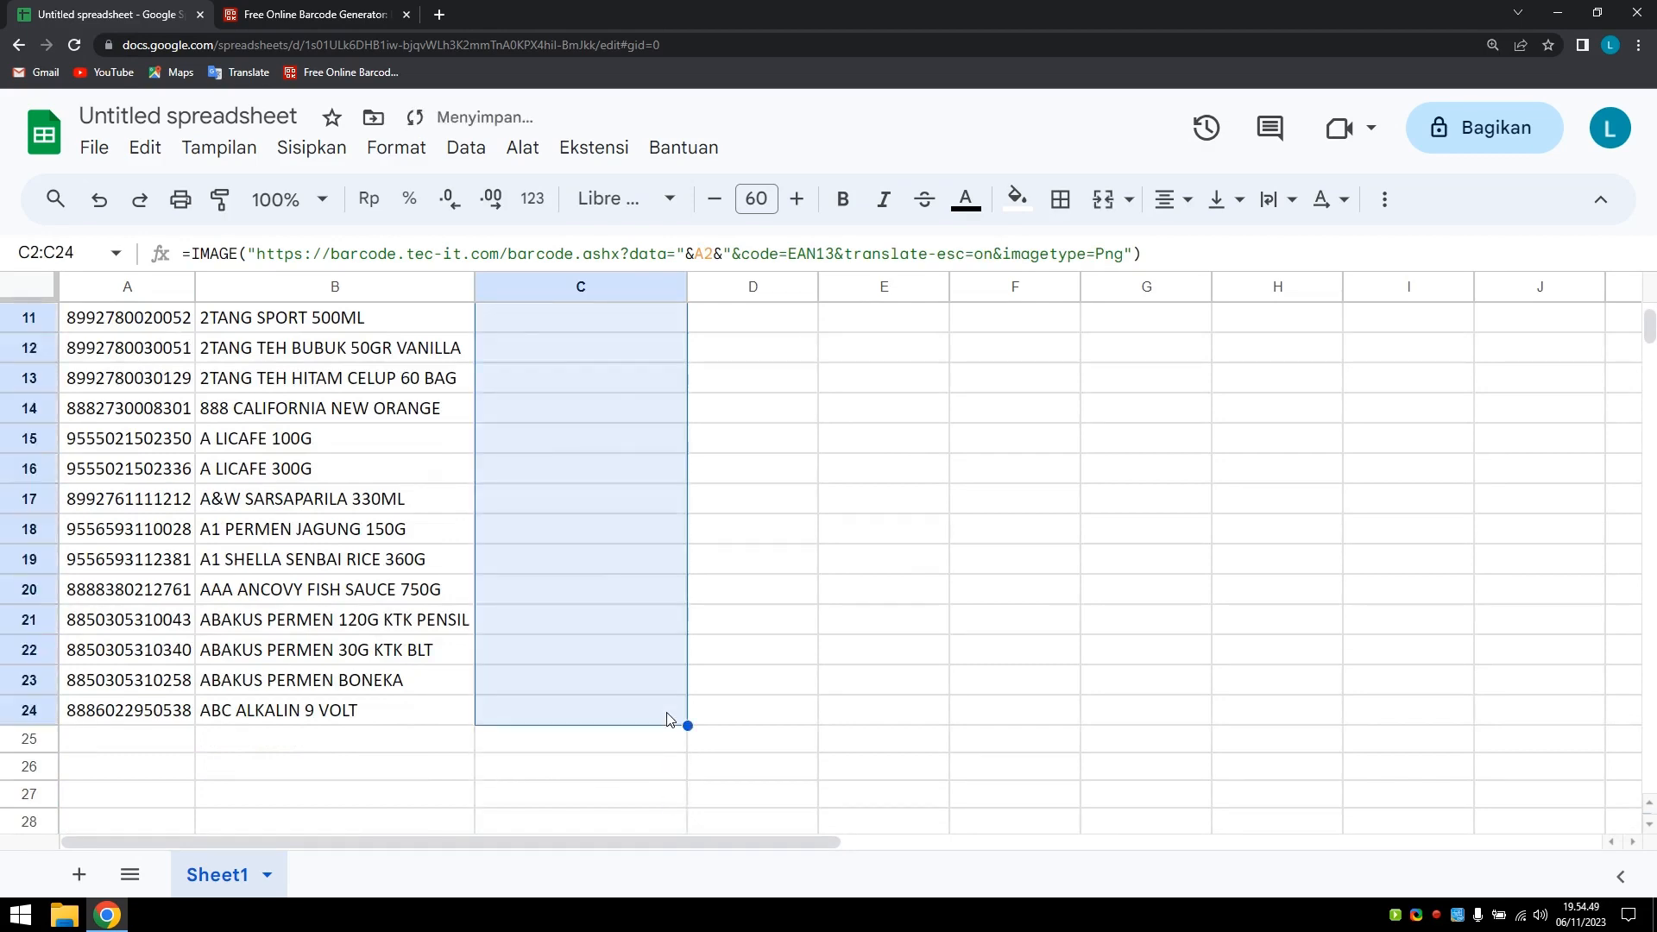
scroll(676, 463, up, 5)
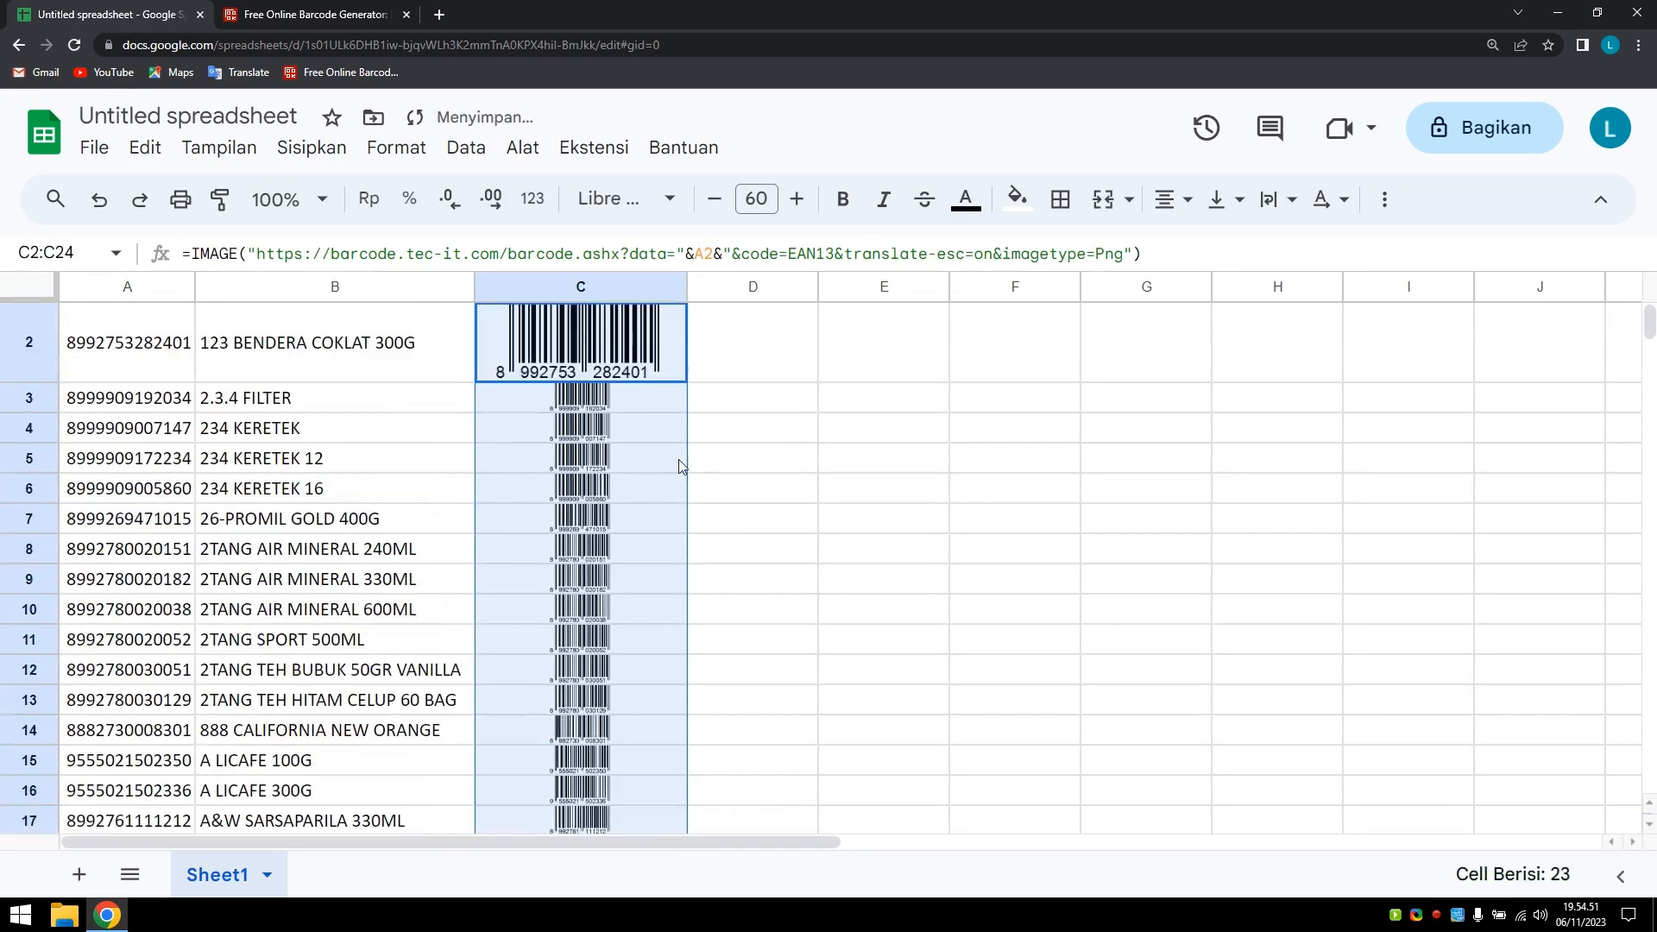
click(811, 427)
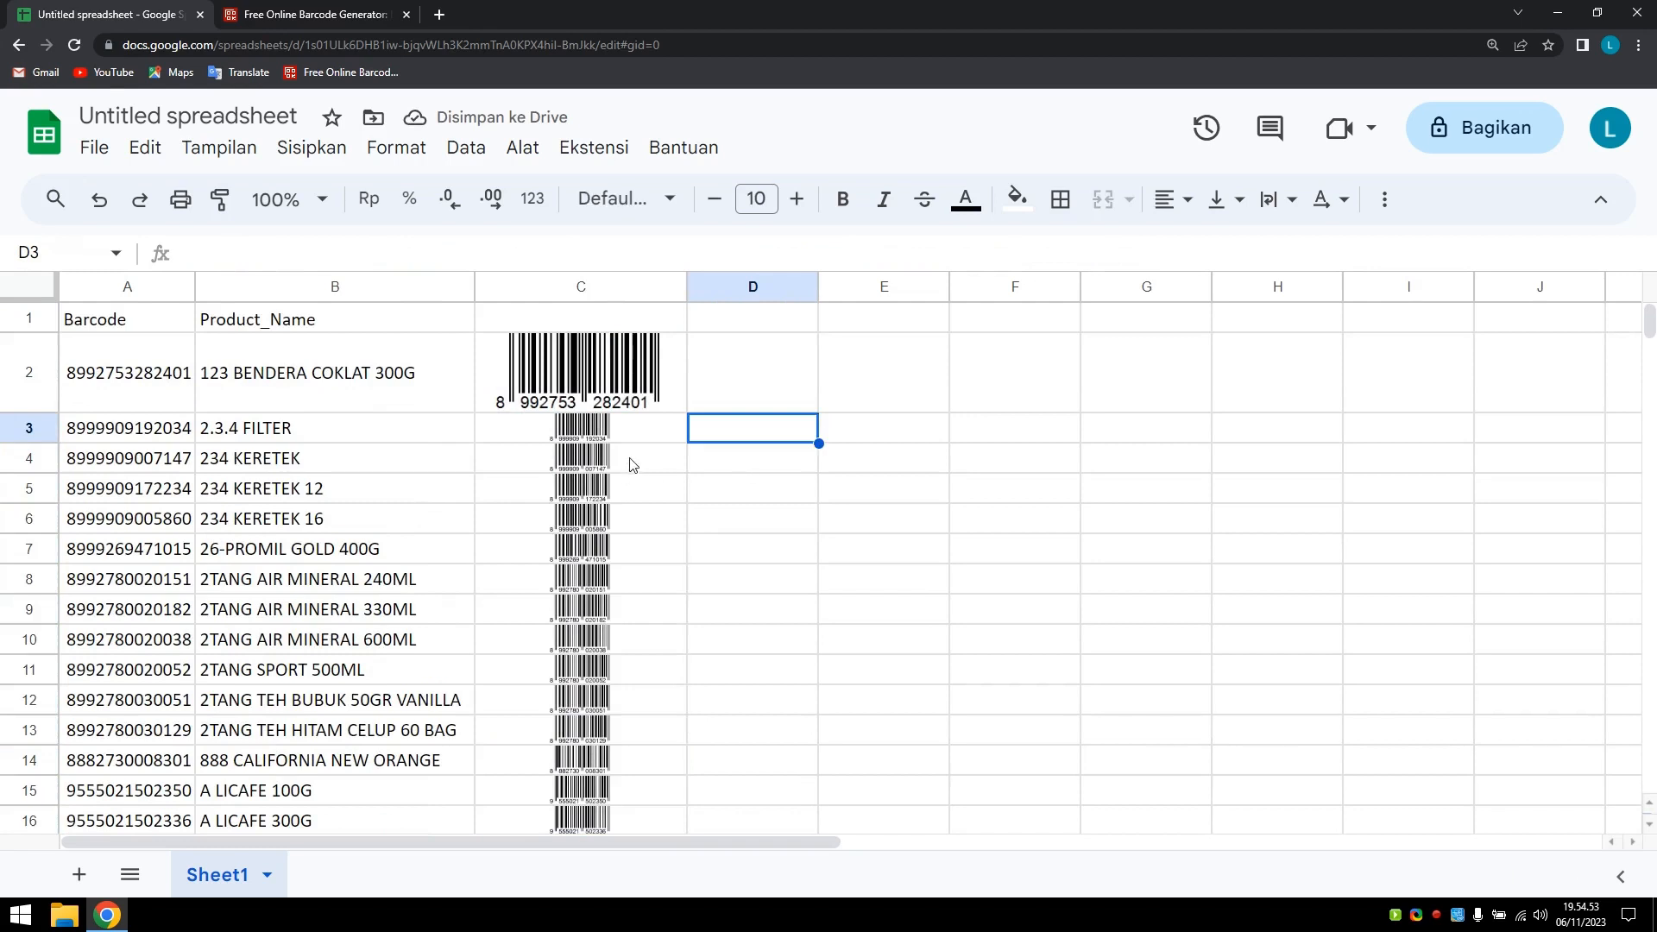
click(626, 392)
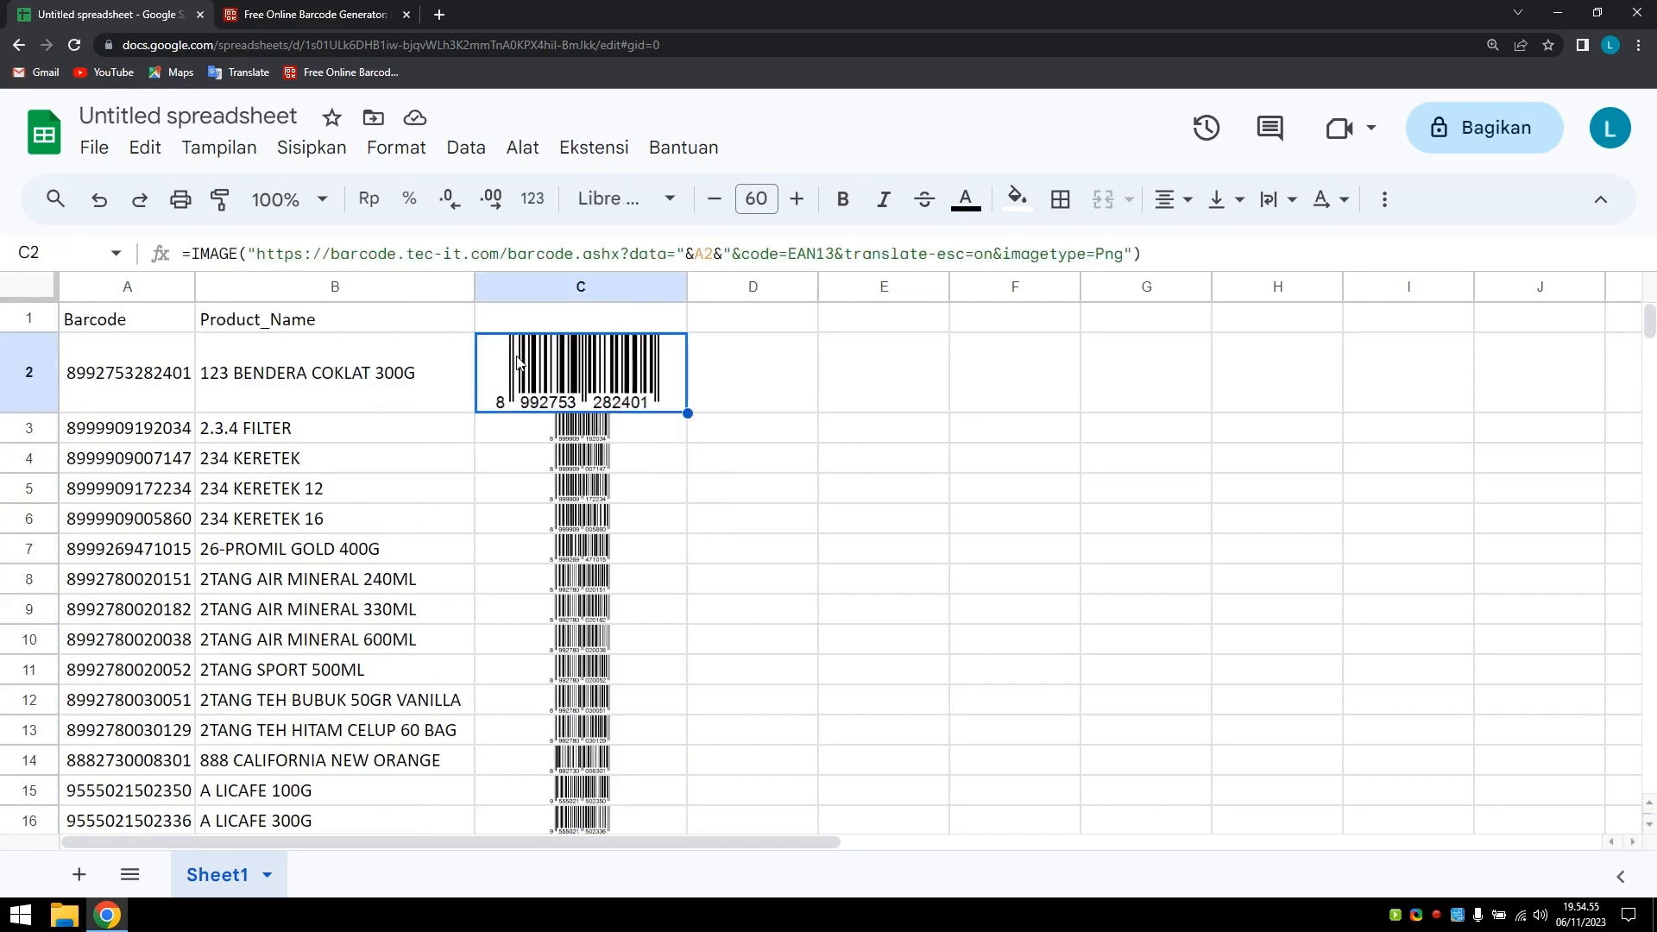
click(1025, 636)
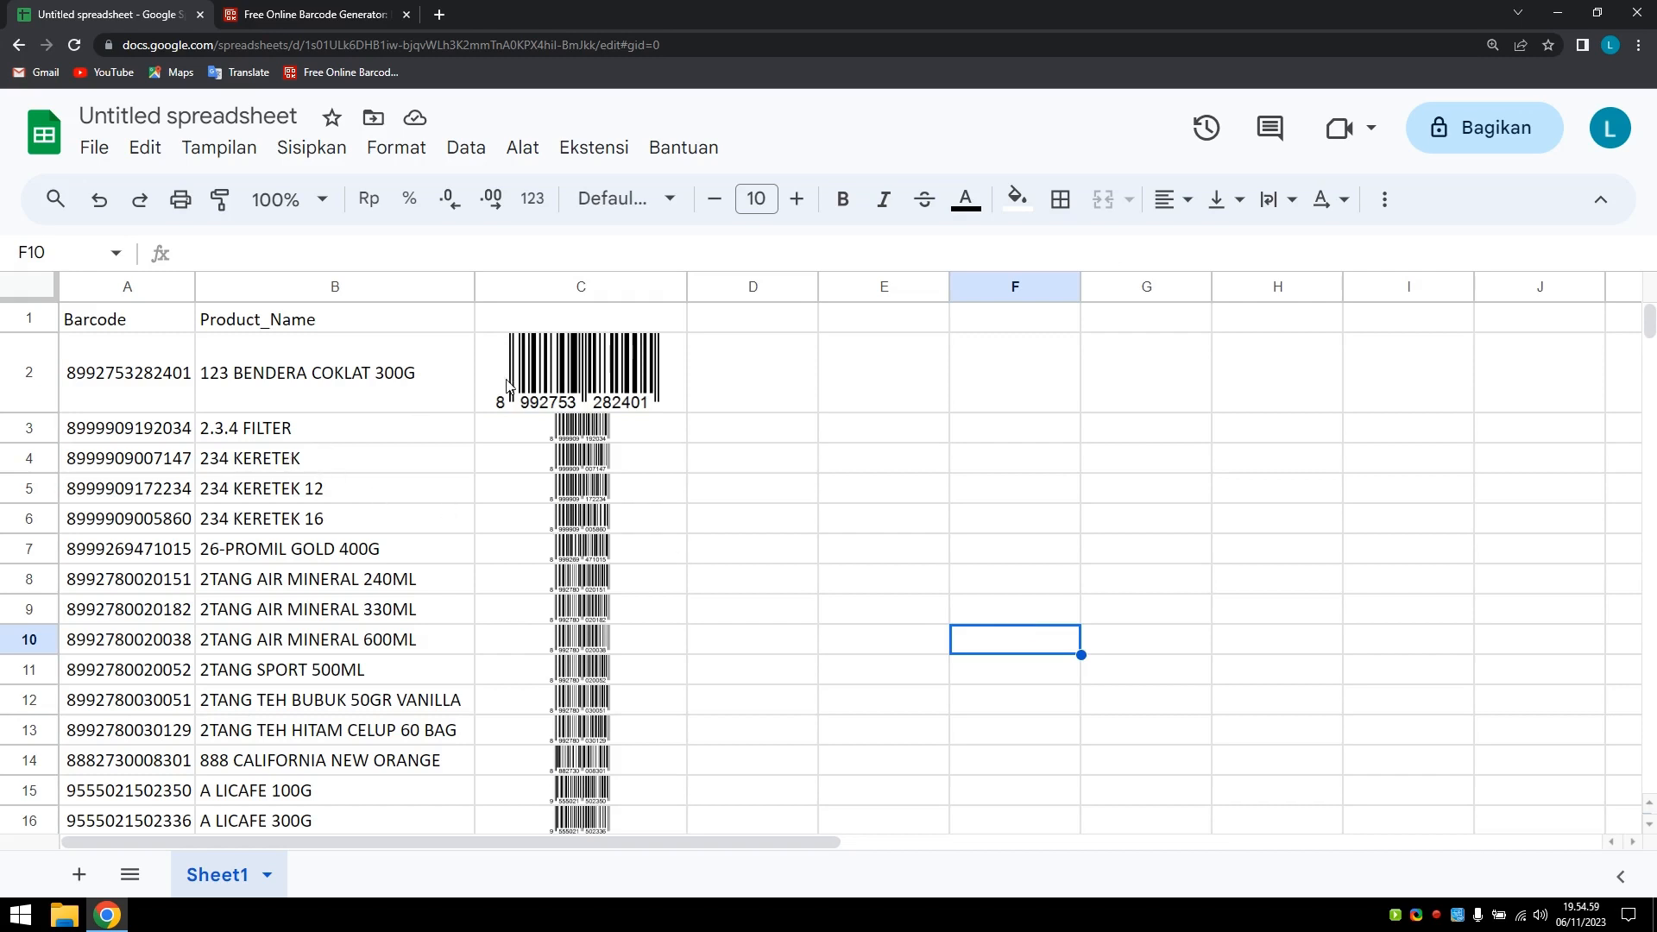
click(550, 389)
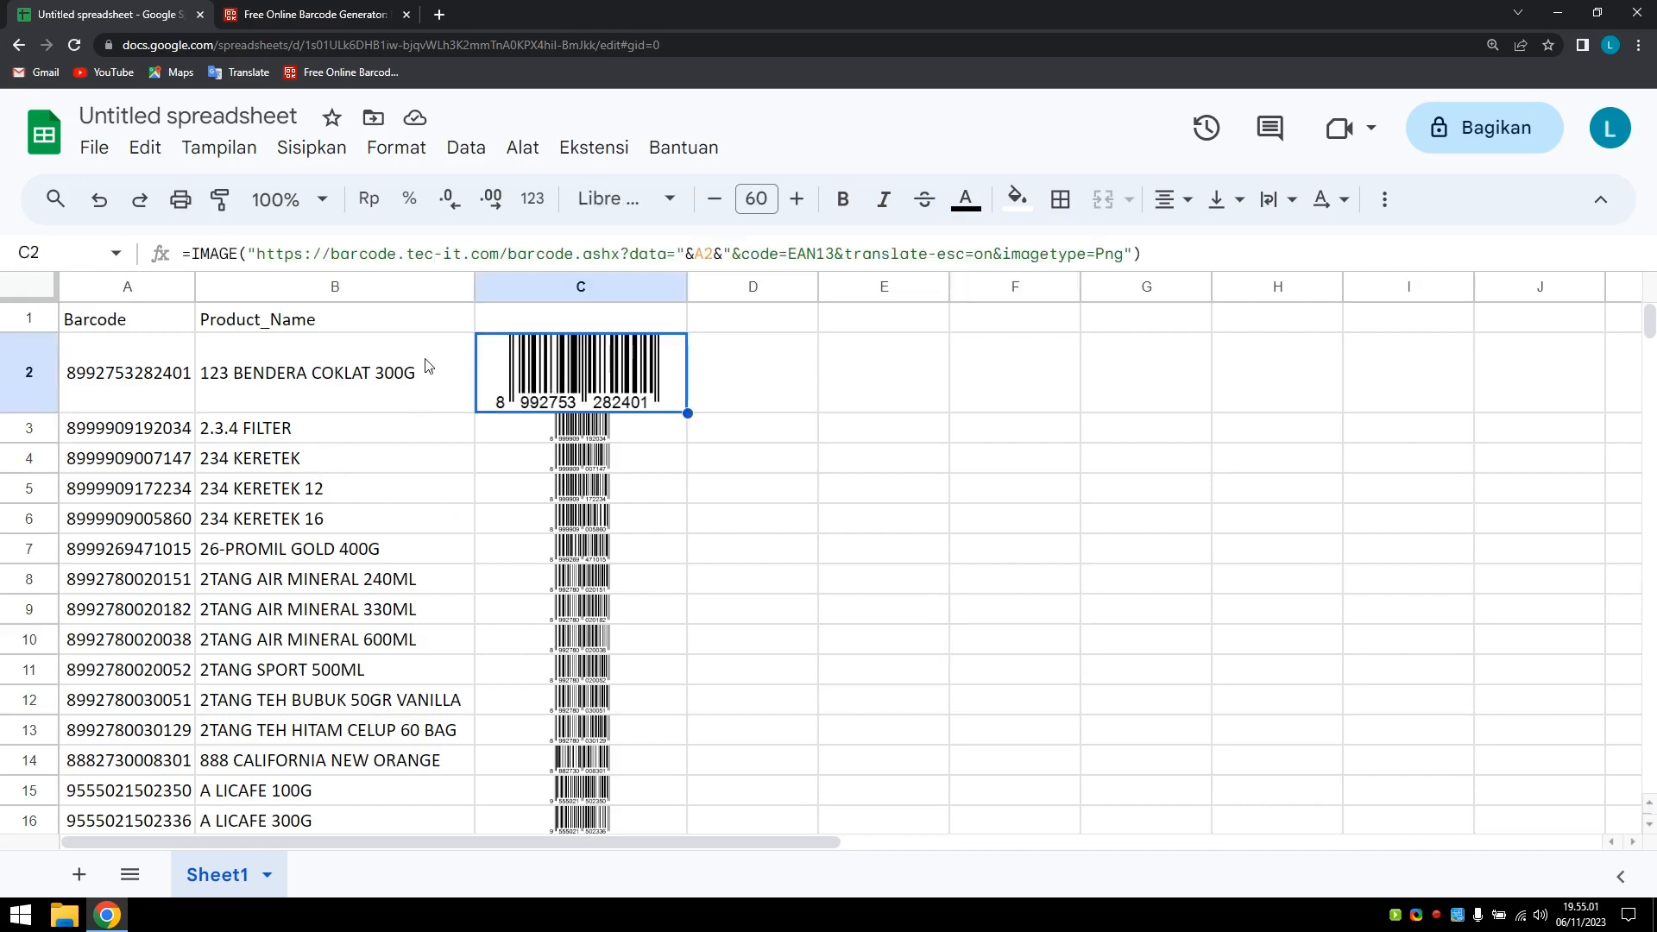
Step: Copy row 2's formatting, including its height, to rows 3 through 24 with Paint format
click(30, 372)
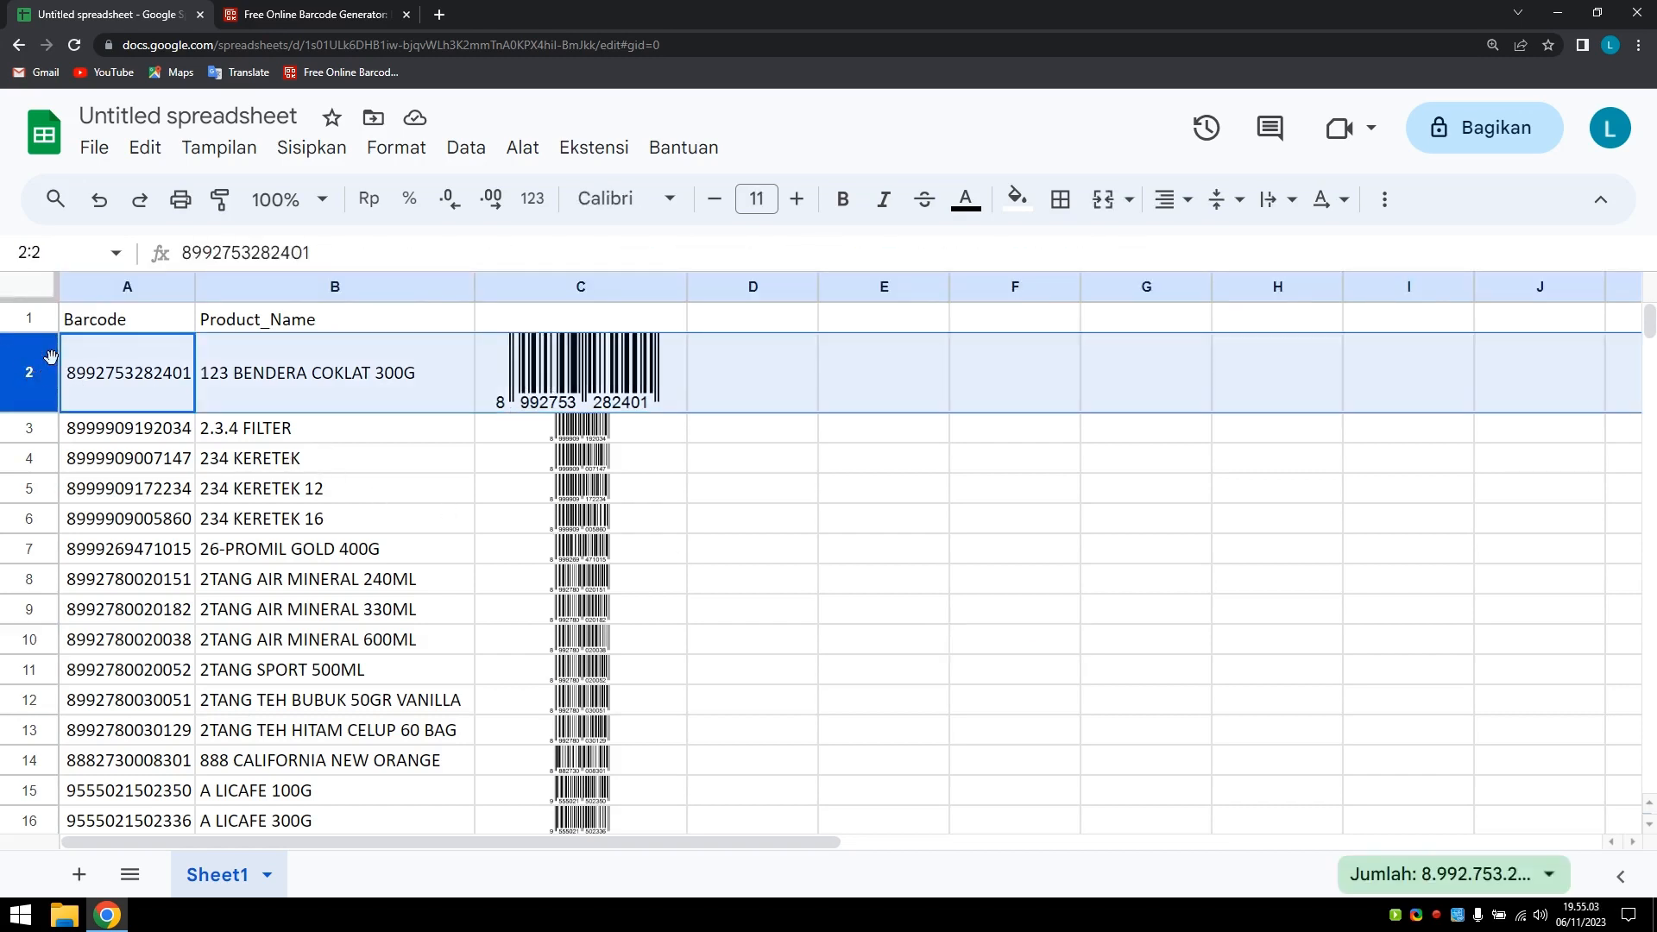
click(34, 377)
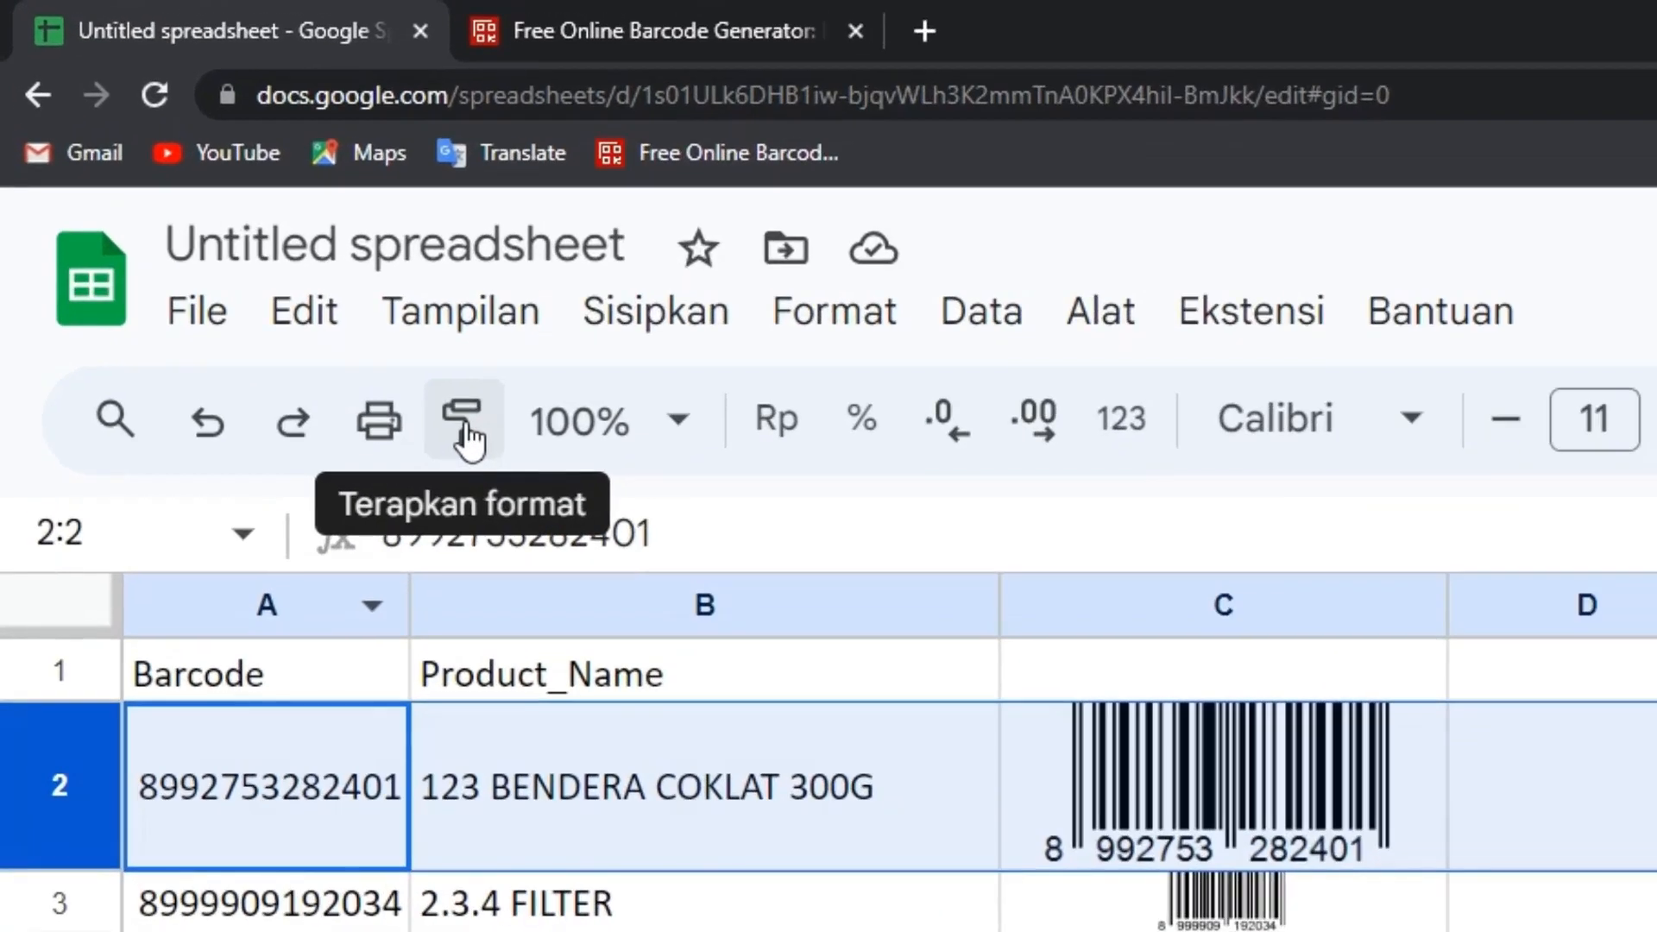
click(466, 436)
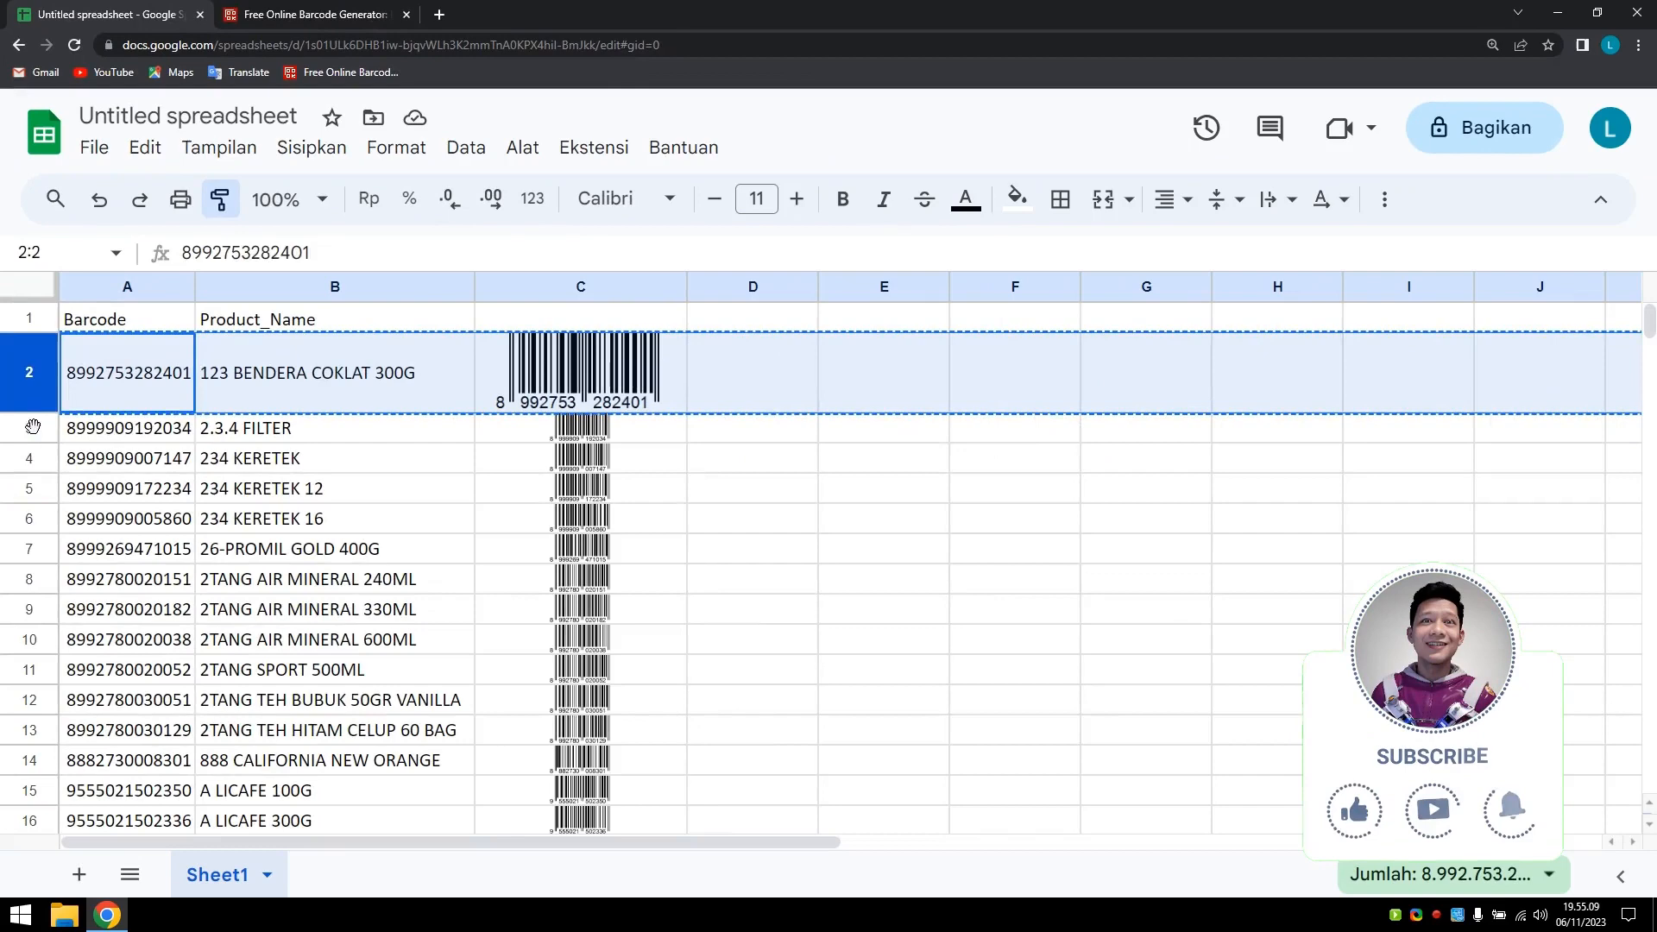
mouse_move(30, 428)
mouse_down()
mouse_move(29, 828)
mouse_move(38, 647)
mouse_move(135, 645)
mouse_up()
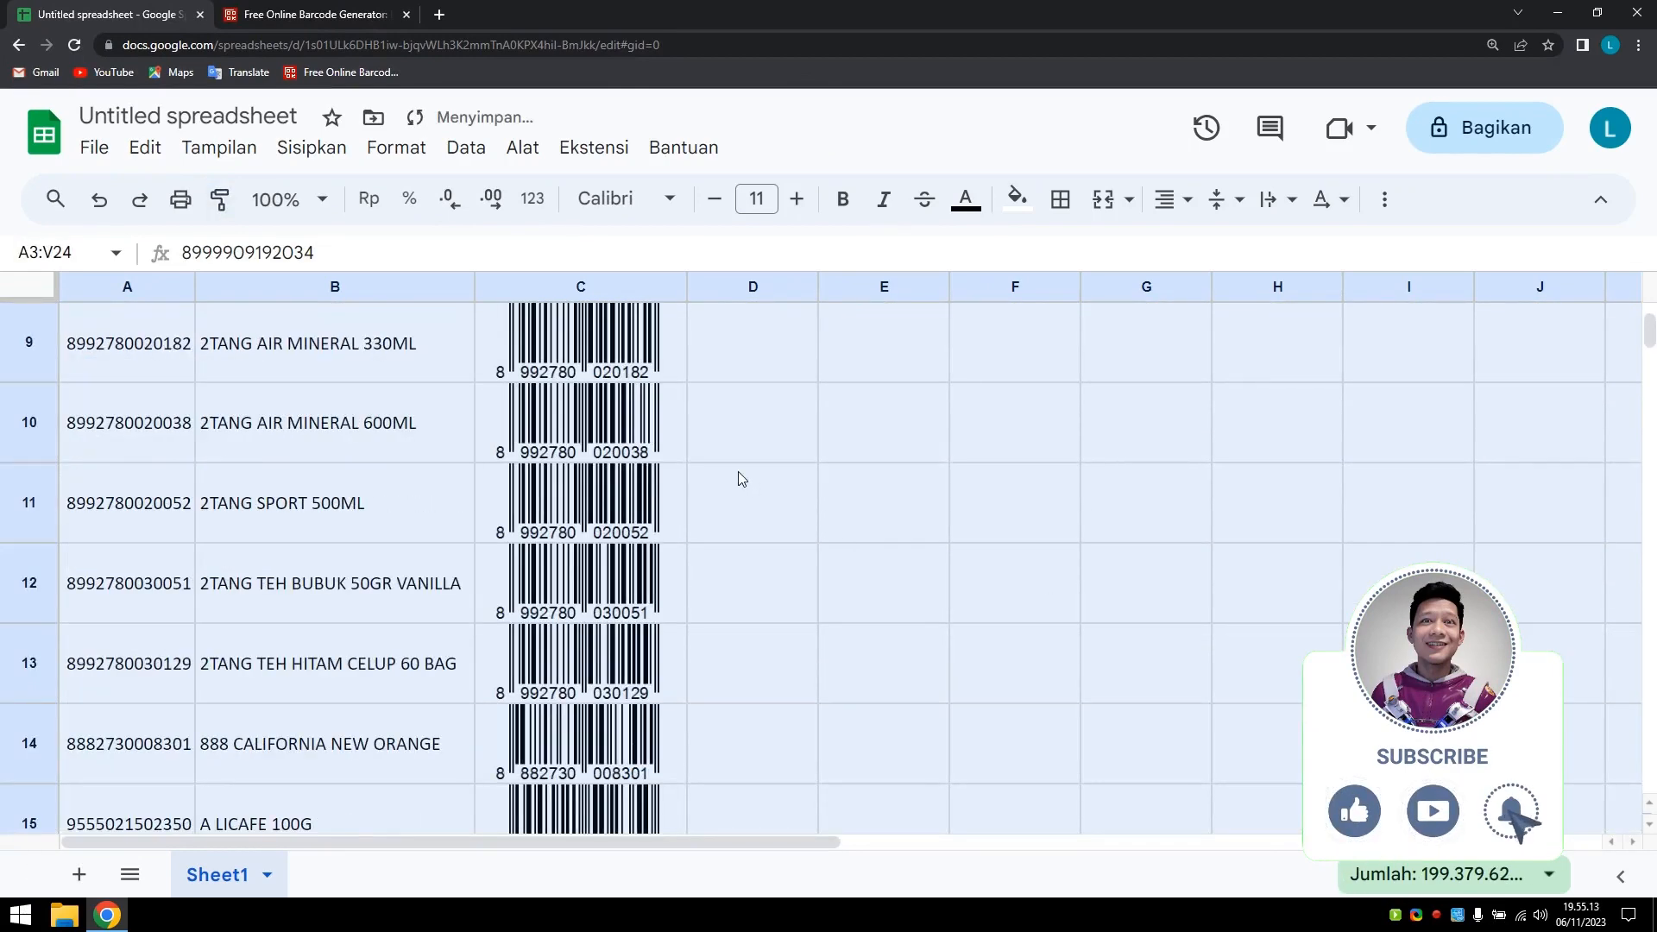
scroll(738, 471, up, 5)
click(749, 381)
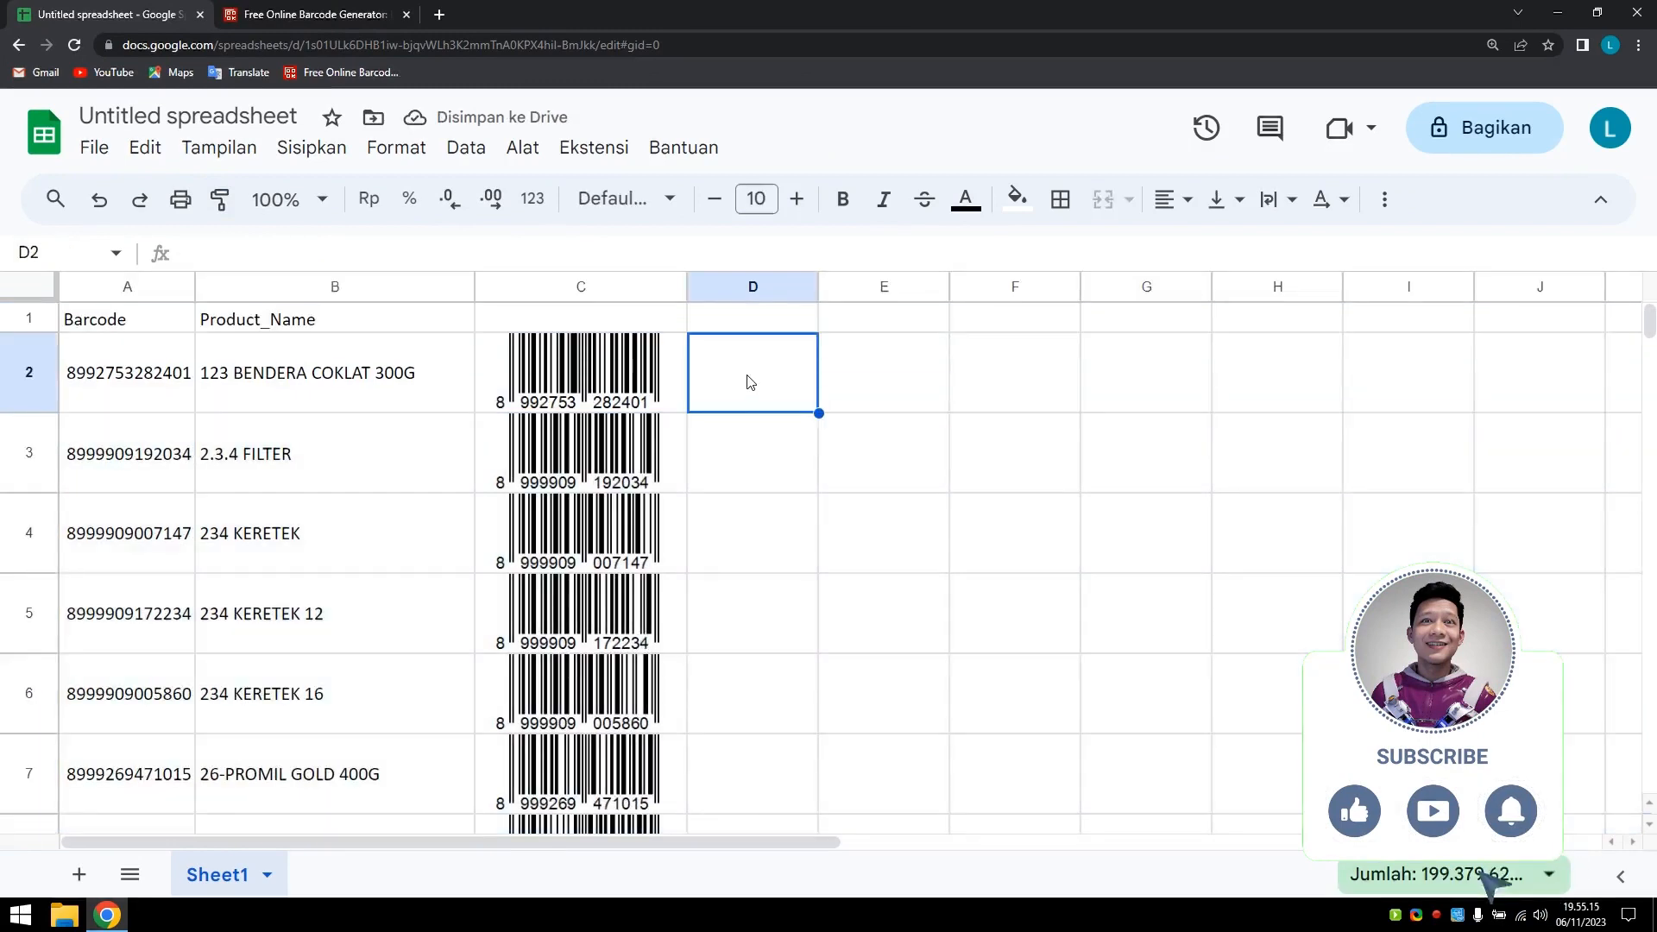